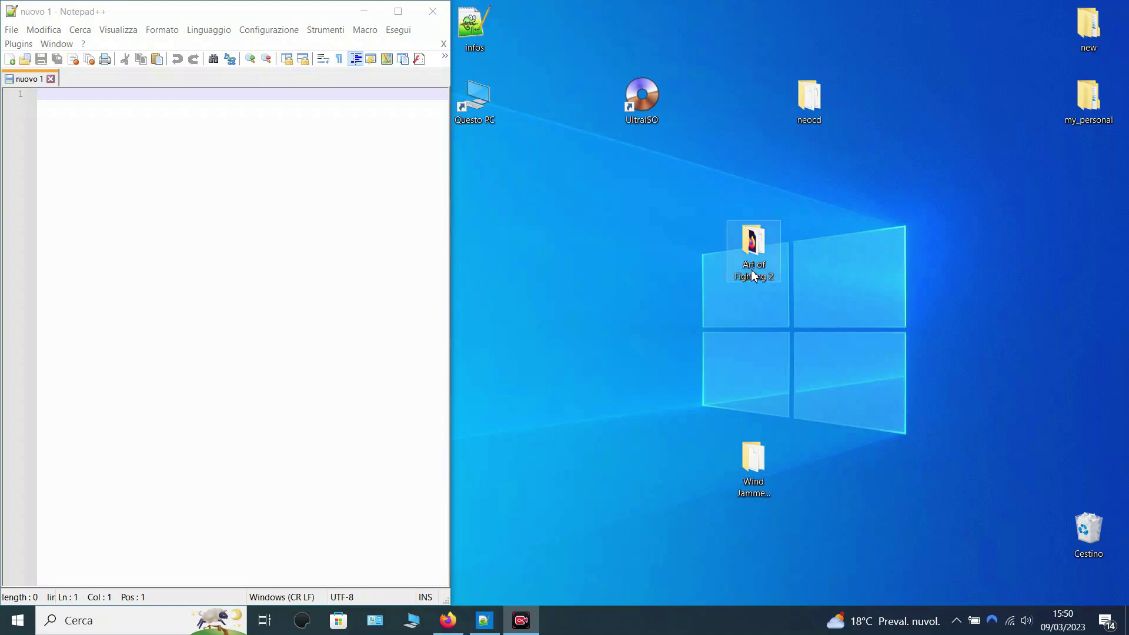
Examine the disc image files inside the Wind Jammers (Wld) folder on the desktop and close the folder.
mouse_move(1123, 152)
left_mouse_down()
mouse_move(1125, 467)
mouse_move(1124, 152)
left_mouse_up()
left_click(1110, 8)
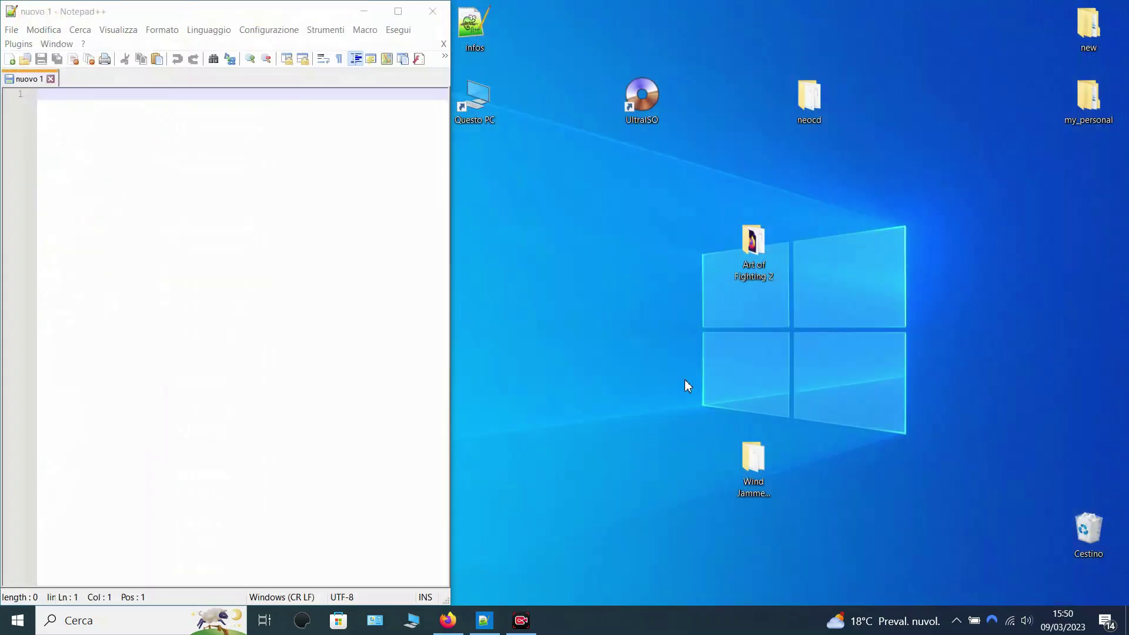
double_click(750, 470)
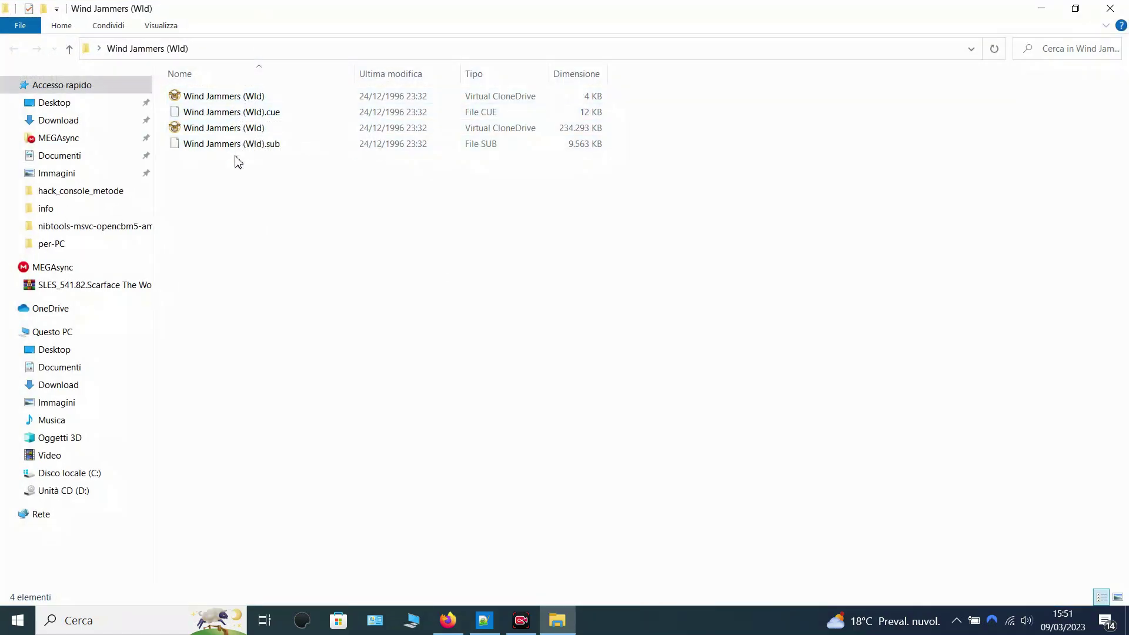
left_click(1111, 8)
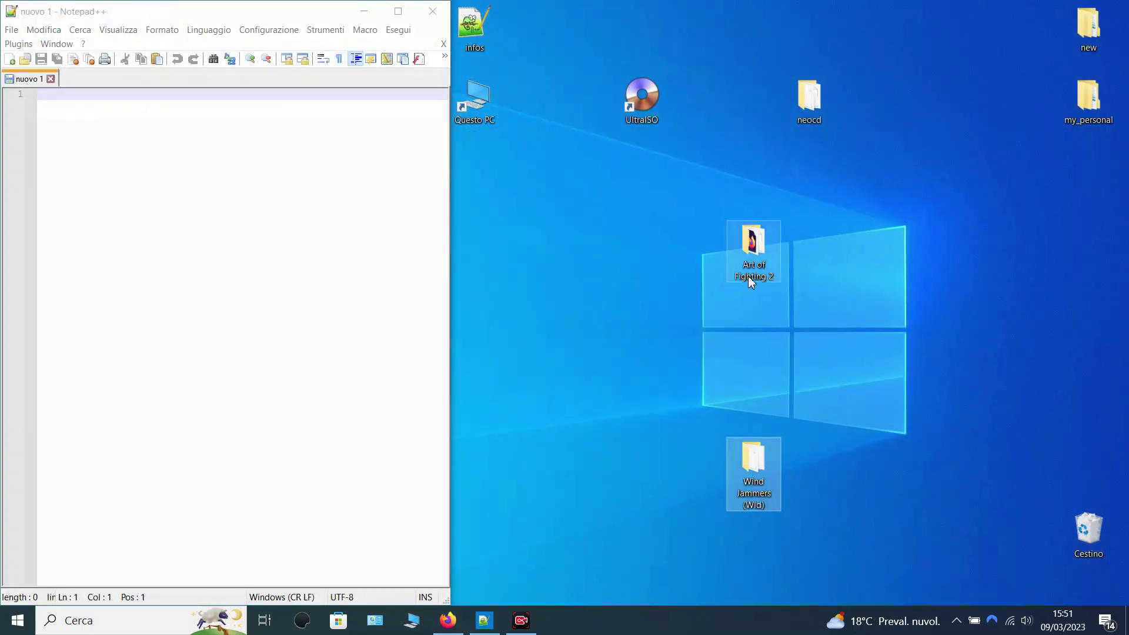
Delete the audio tracks, the cue file and the readme from the Art of Fighting 2 folder, keeping only the disc image.
double_click(753, 253)
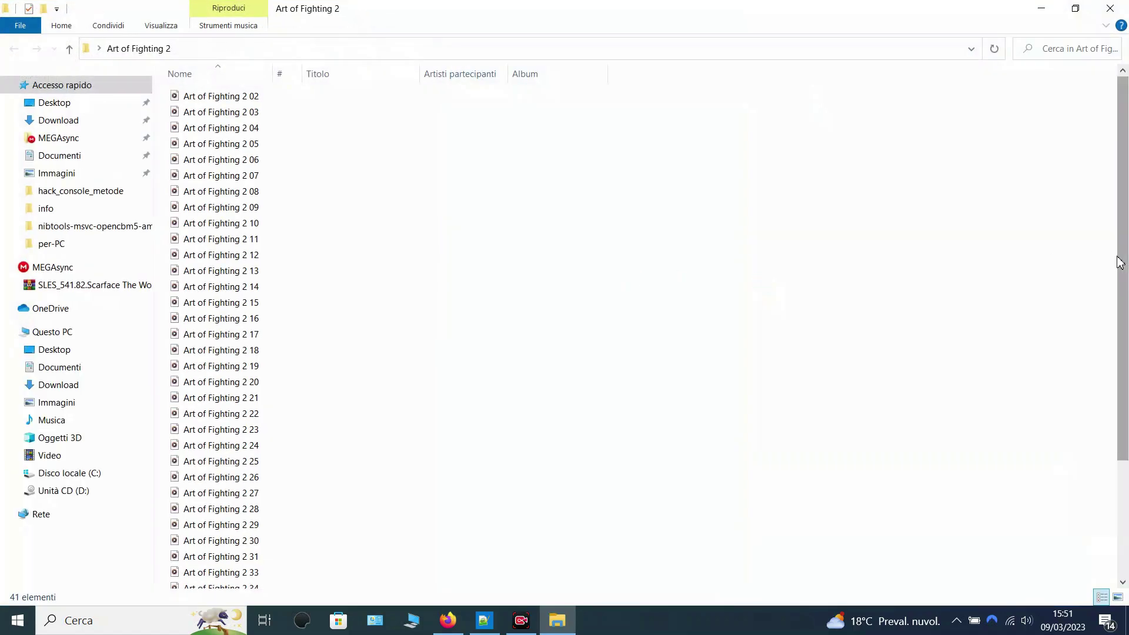
left_click_drag(1121, 262, 1124, 450)
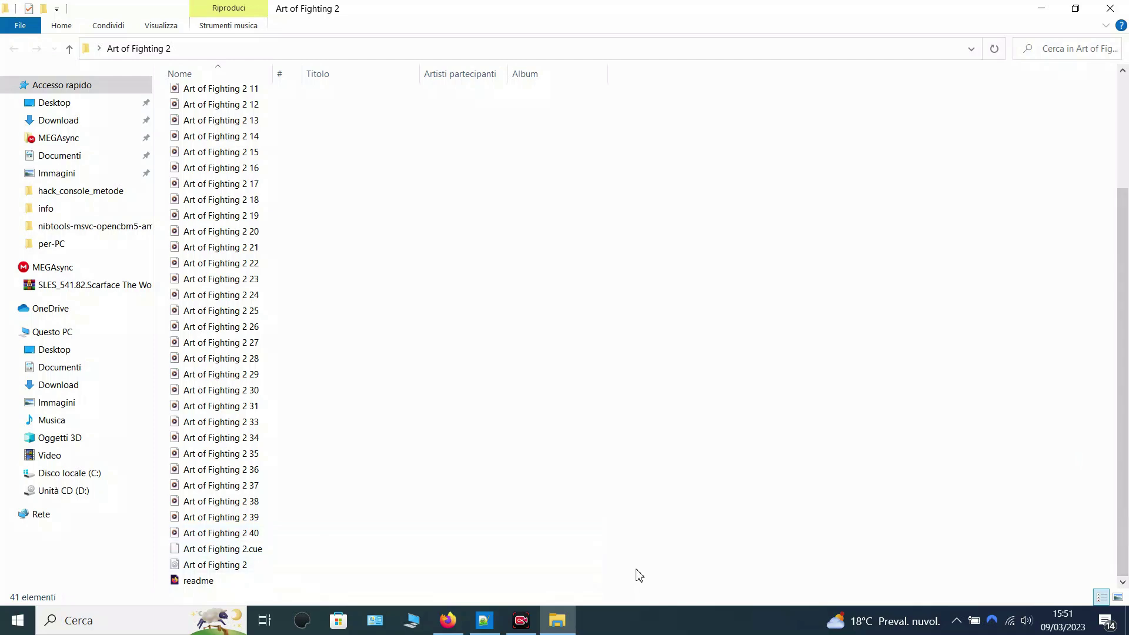
left_click_drag(494, 535, 200, 94)
right_click(221, 151)
left_click(277, 523)
left_click(200, 112)
right_click(200, 111)
left_click(274, 481)
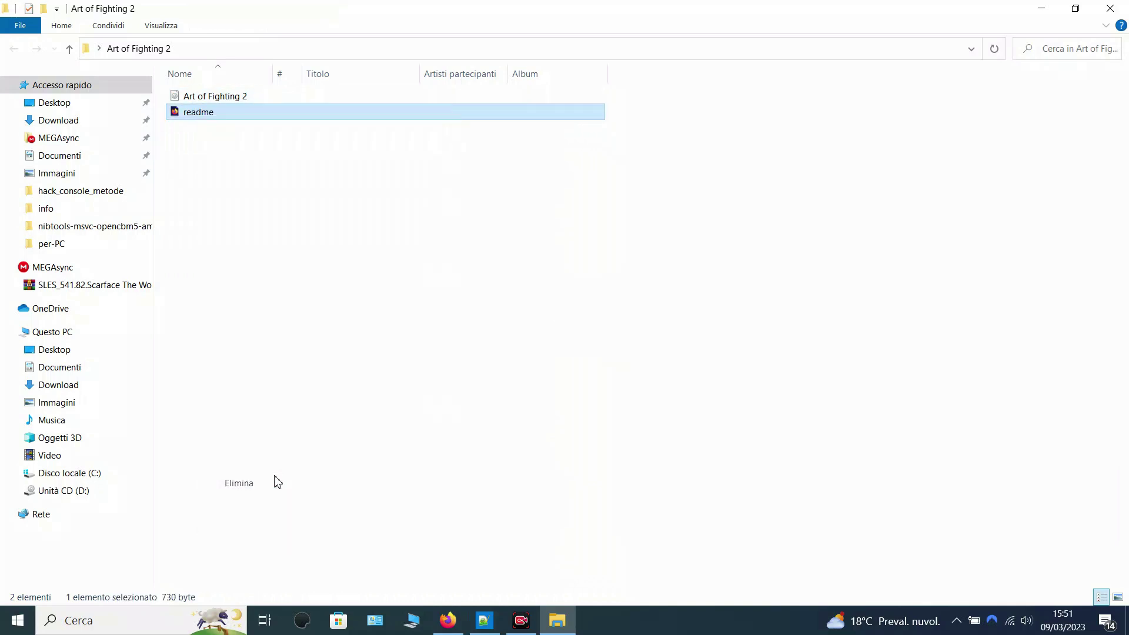
Extract the Art of Fighting 2 disc image with 7-Zip into a subfolder of the same name and delete the image file.
left_click_drag(665, 16, 356, 125)
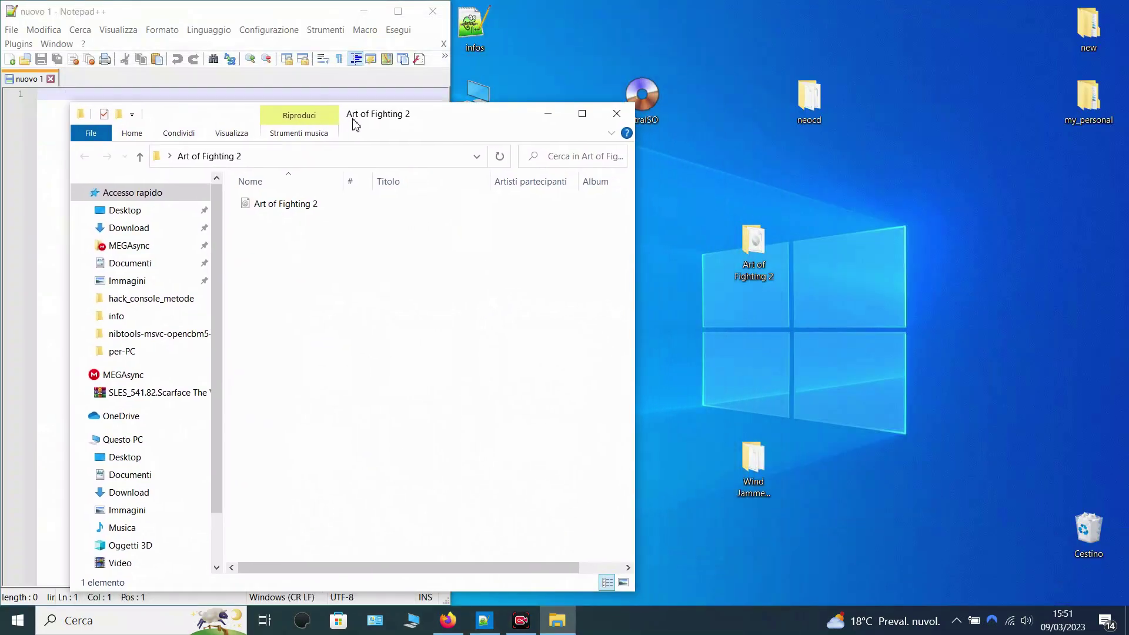
left_click(289, 215)
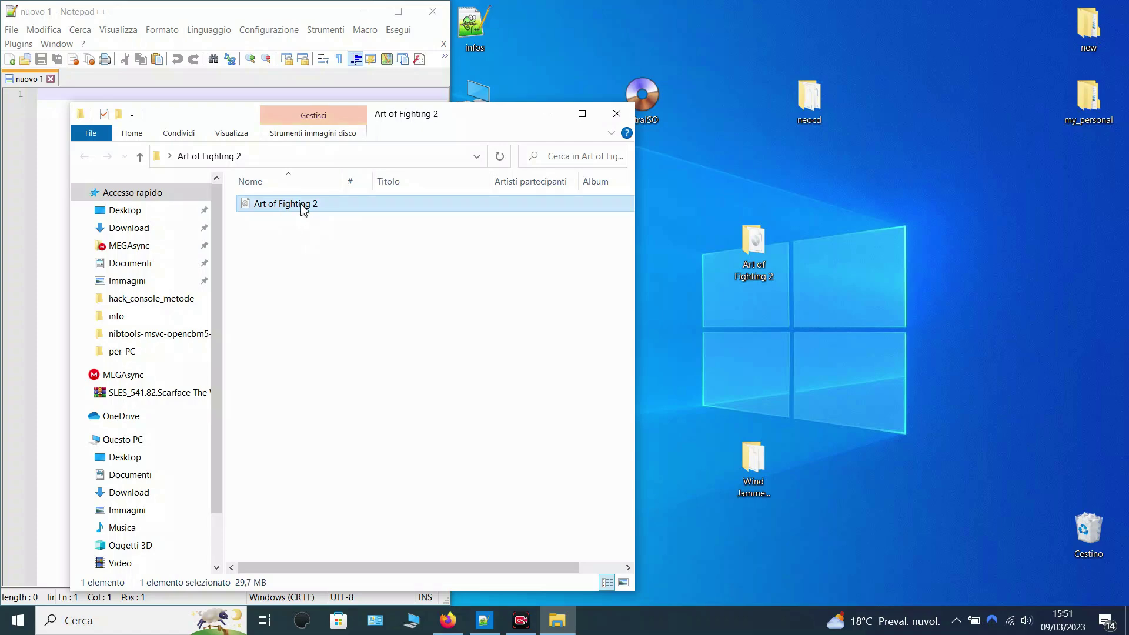
right_click(303, 210)
mouse_move(529, 137)
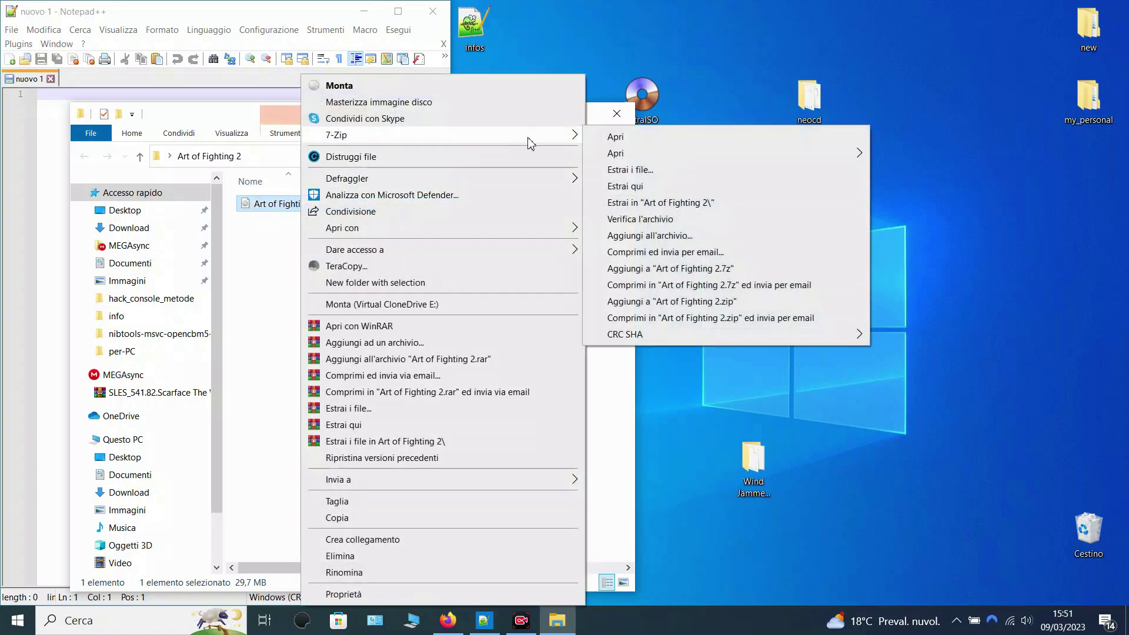
left_click(641, 202)
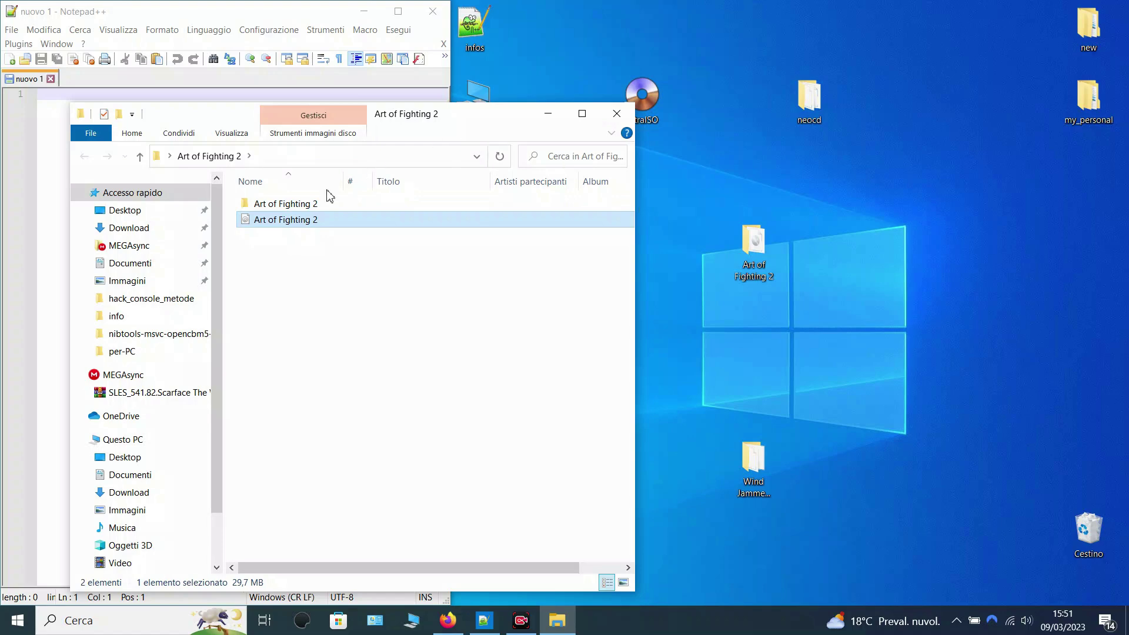
right_click(283, 222)
left_click(340, 557)
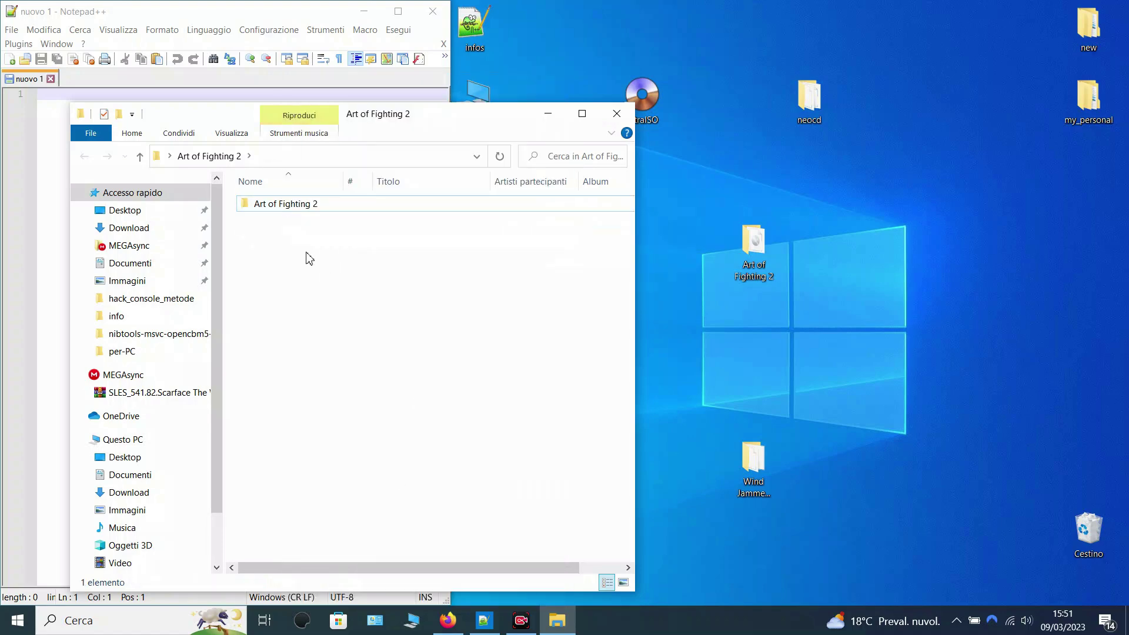
Open the extracted Art of Fighting 2 subfolder and the desktop's neocd folder, and place their windows side by side.
double_click(284, 203)
left_click_drag(628, 211, 667, 182)
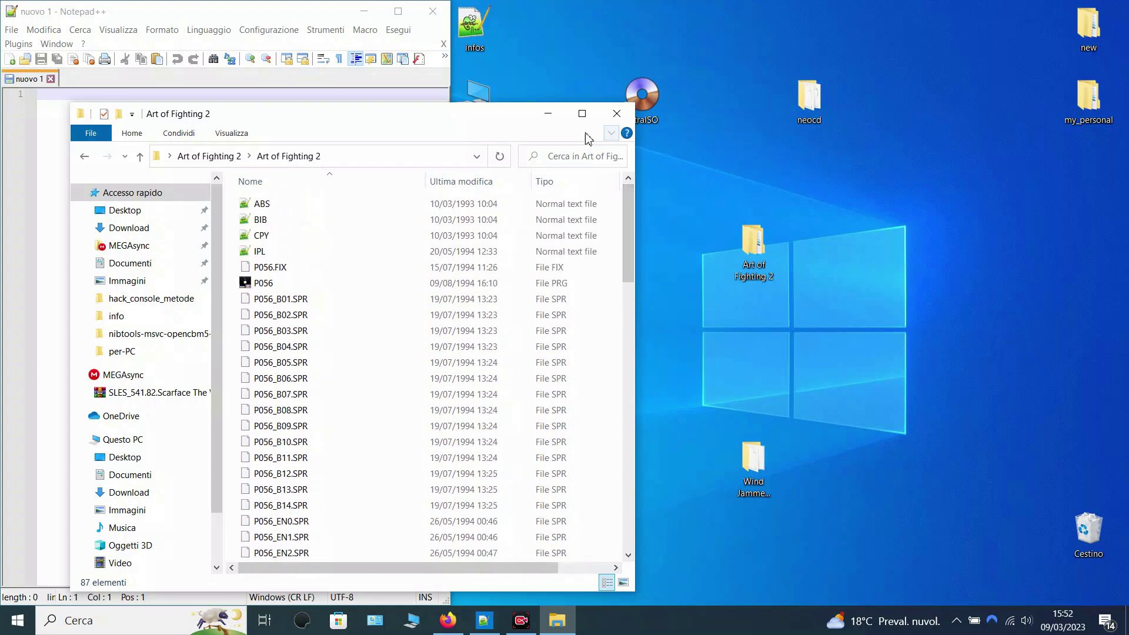
left_click_drag(463, 117, 417, 64)
double_click(809, 97)
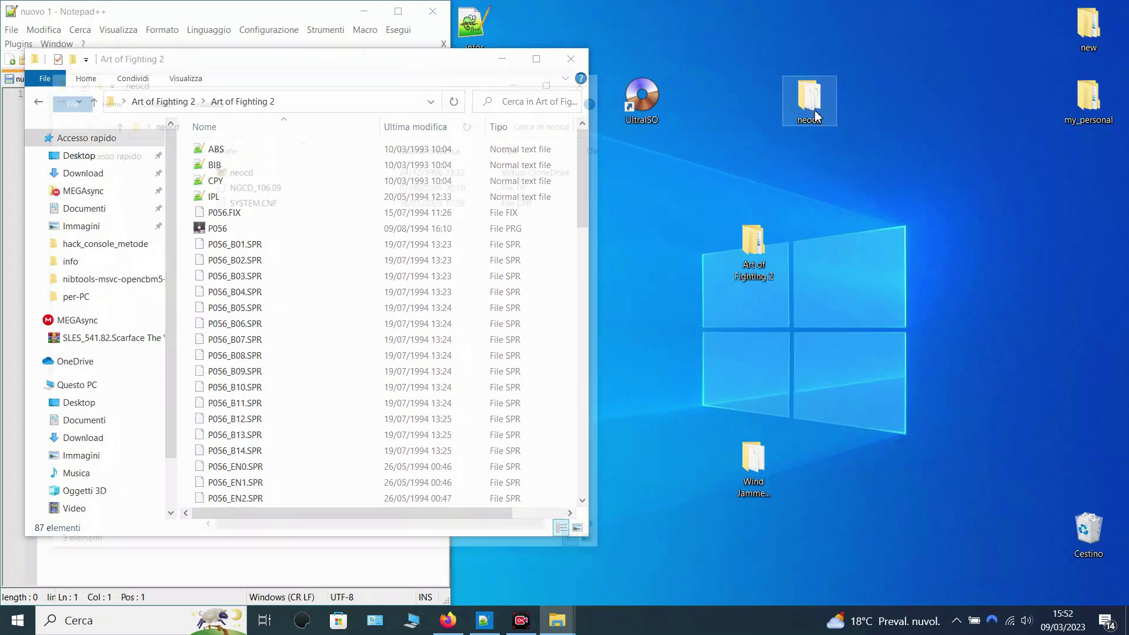
left_click_drag(347, 78, 906, 74)
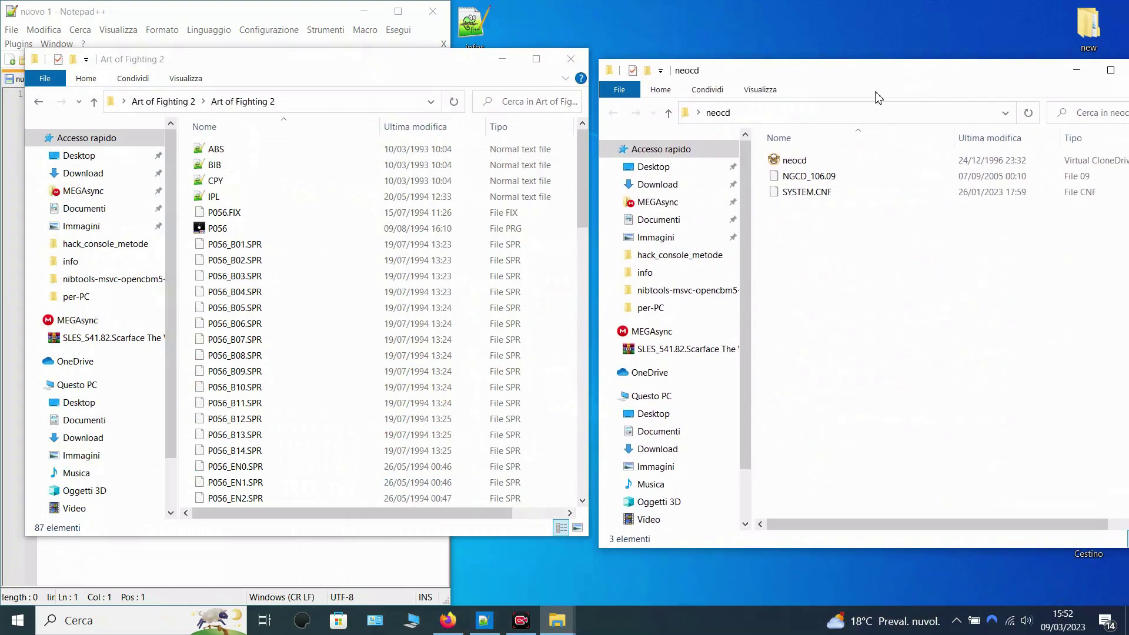
Copy neocd, NGCD_106.09 and SYSTEM.CNF from the neocd folder into the extracted Art of Fighting 2 folder and close both windows.
left_click_drag(843, 228, 781, 165)
right_click(814, 180)
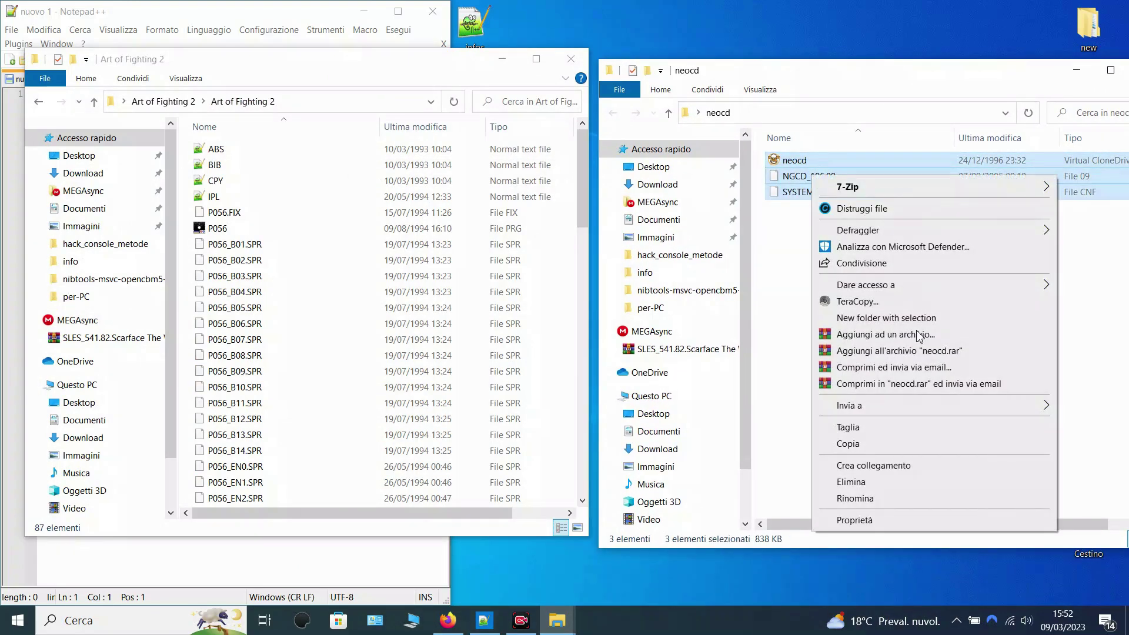
left_click(882, 446)
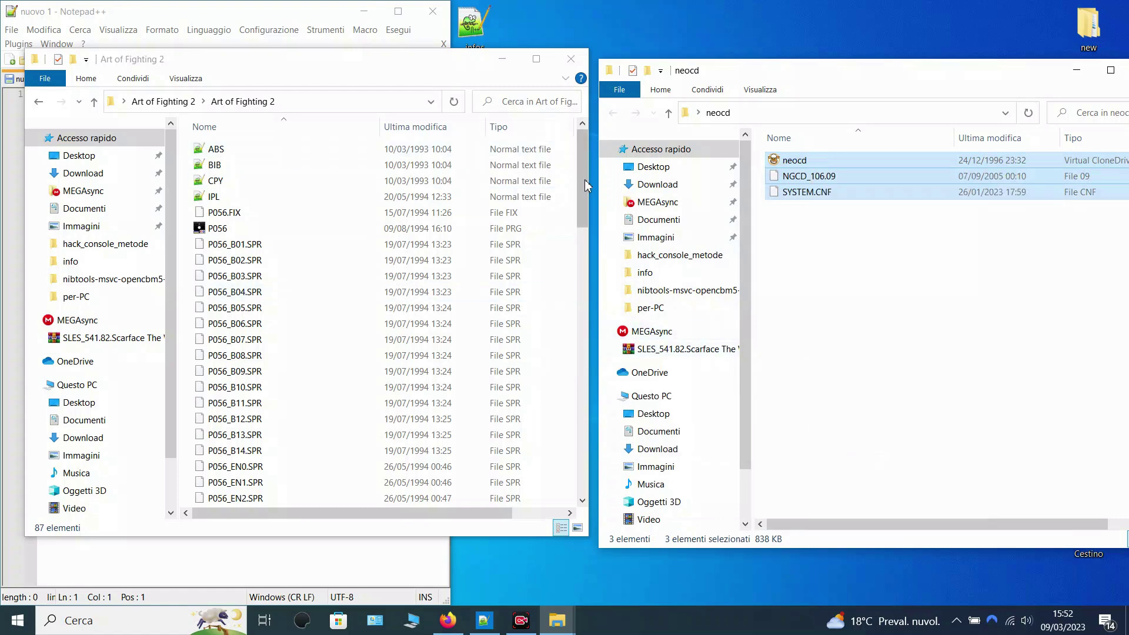
left_click(571, 231)
right_click(572, 231)
left_click(611, 331)
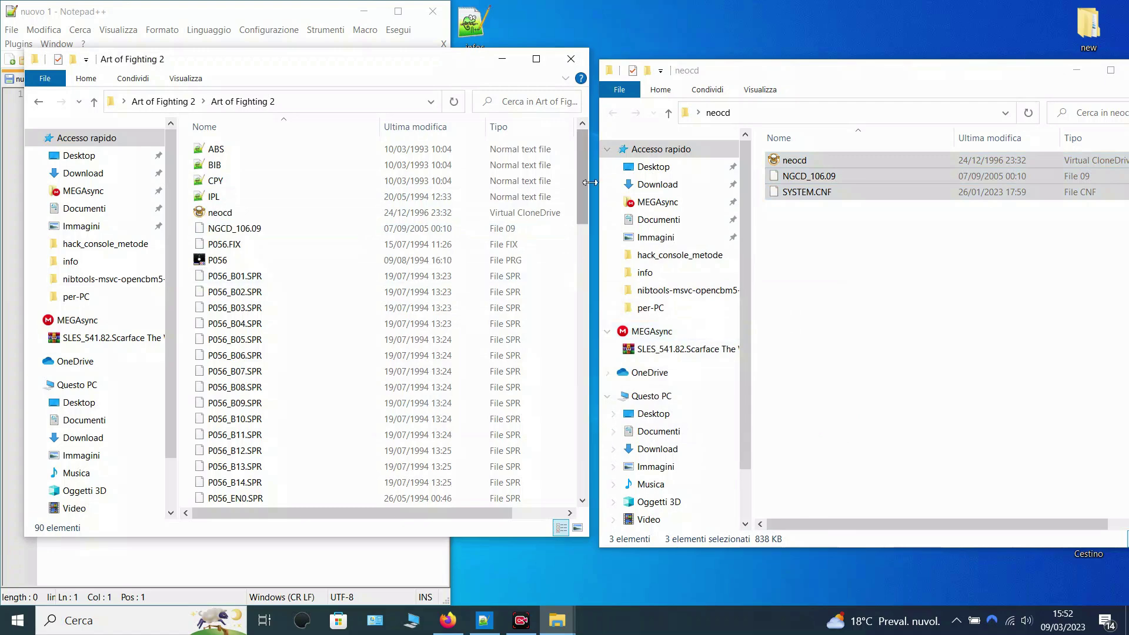
left_click_drag(578, 170, 570, 61)
left_click(571, 60)
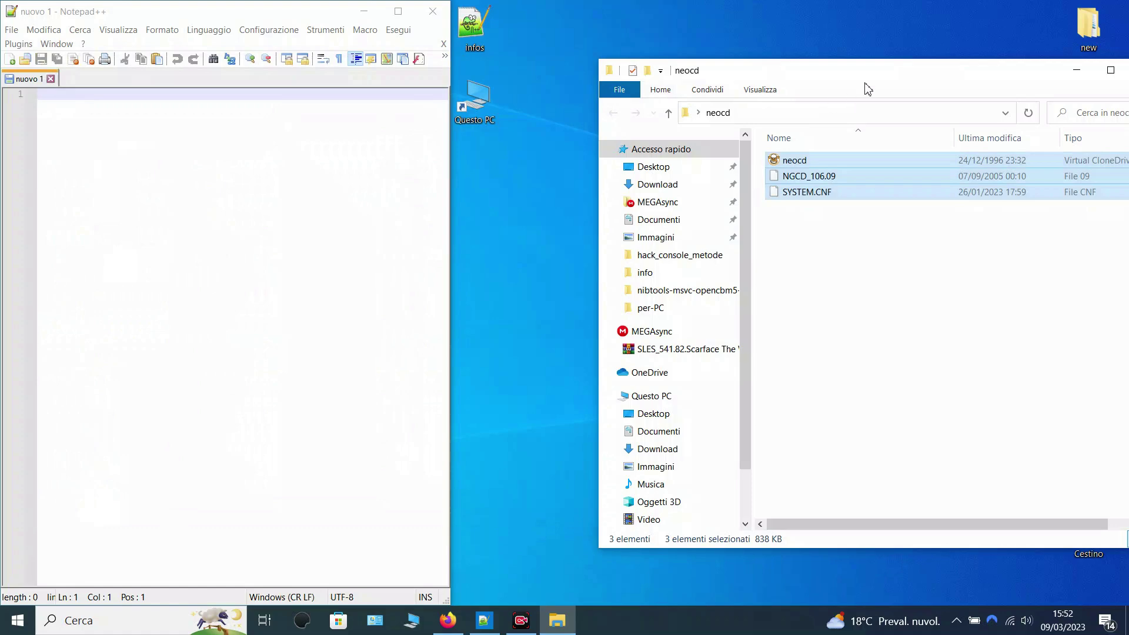
left_click_drag(665, 59, 419, 43)
left_click(904, 59)
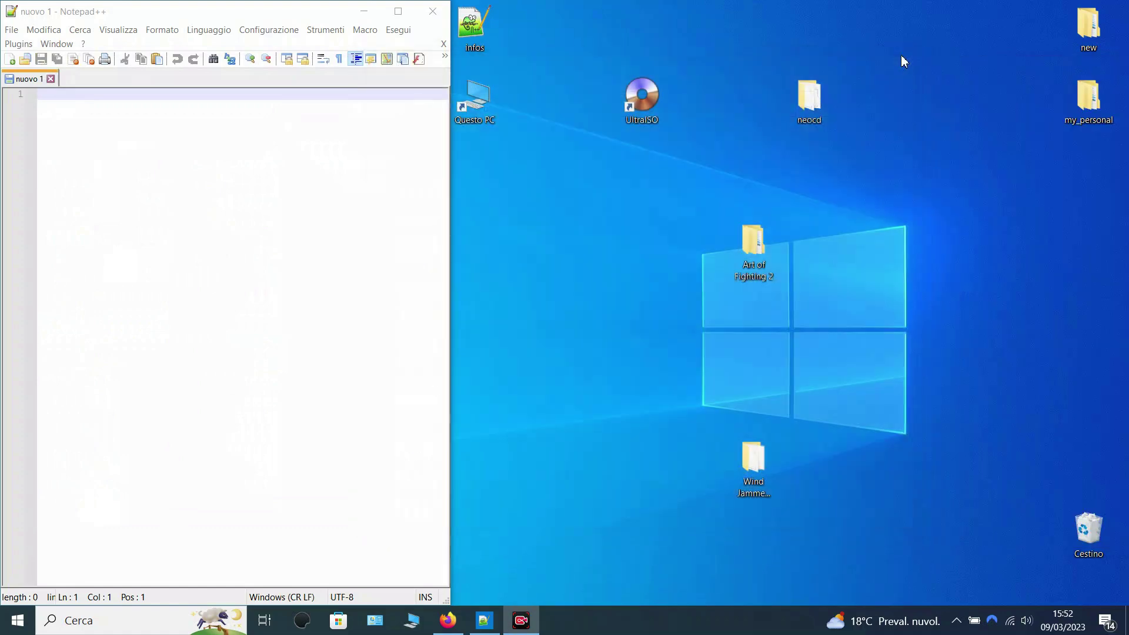
Switch to UltraISO and start a new PS2 DVD image file.
double_click(641, 97)
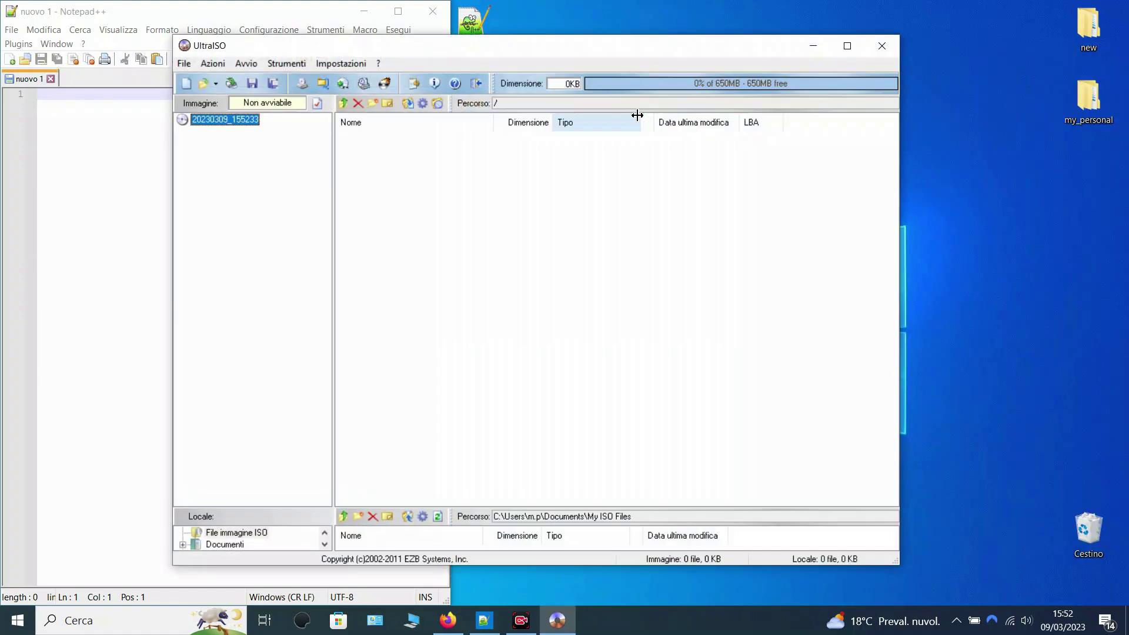
left_click(185, 64)
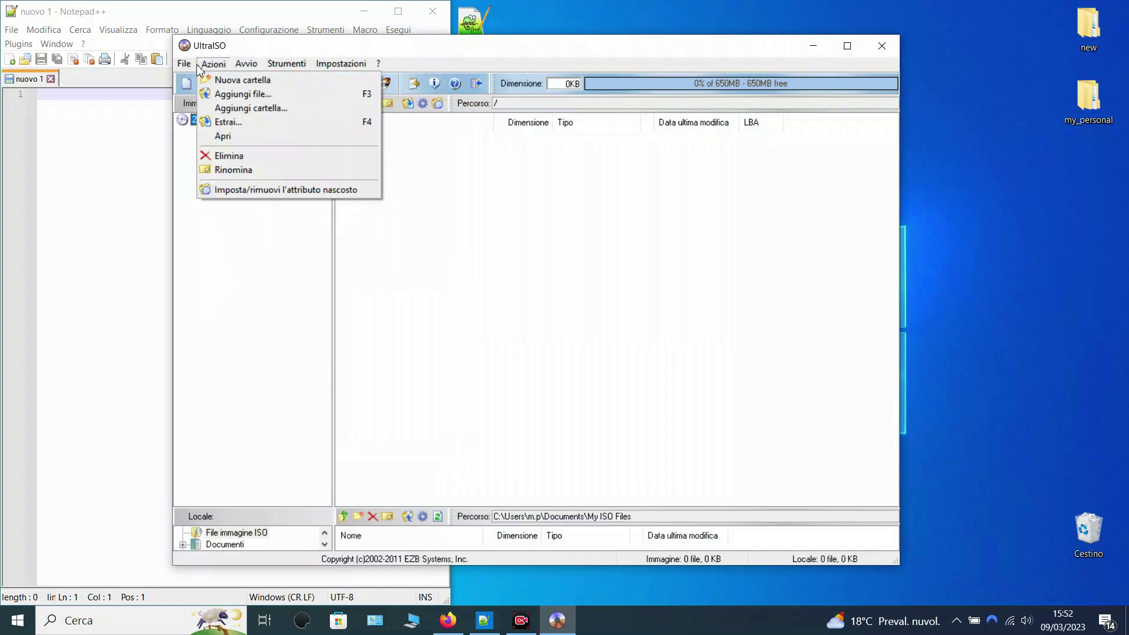
mouse_move(346, 80)
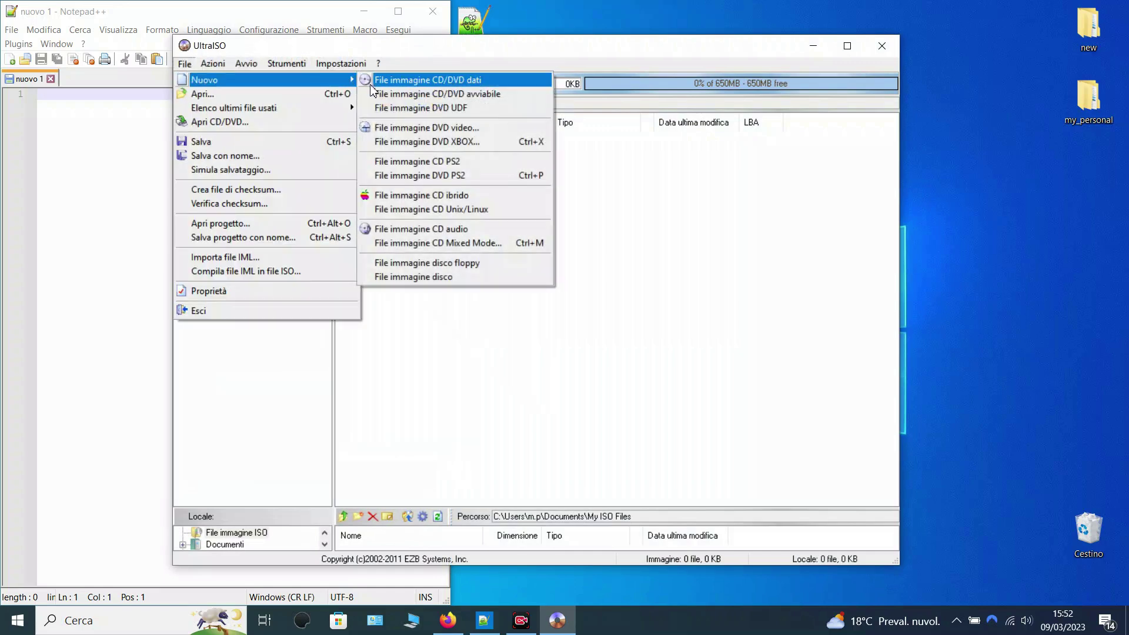
left_click(406, 176)
Add the game files by choosing SYSTEM.CNF in the inner Art of Fighting 2 folder on the Desktop.
left_click(237, 203)
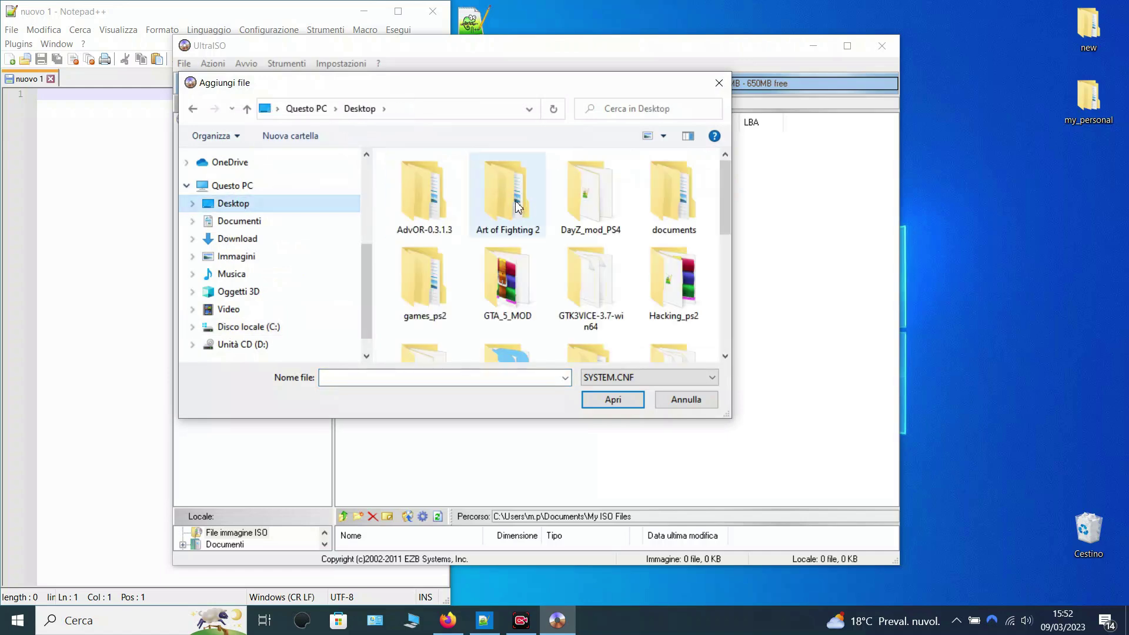
double_click(512, 216)
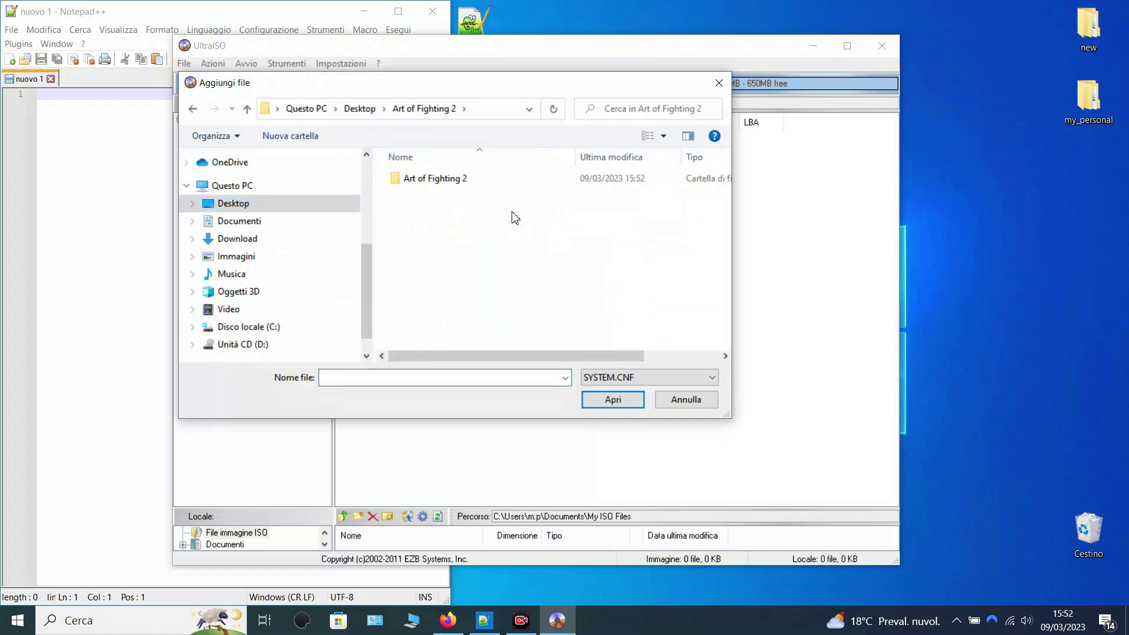
double_click(449, 186)
left_click(449, 187)
left_click(612, 399)
Copy the file name NGCD_106.09 from the image's file list without renaming the file.
mouse_move(891, 145)
left_mouse_down()
mouse_move(898, 420)
mouse_move(906, 156)
left_mouse_up()
left_click(358, 202)
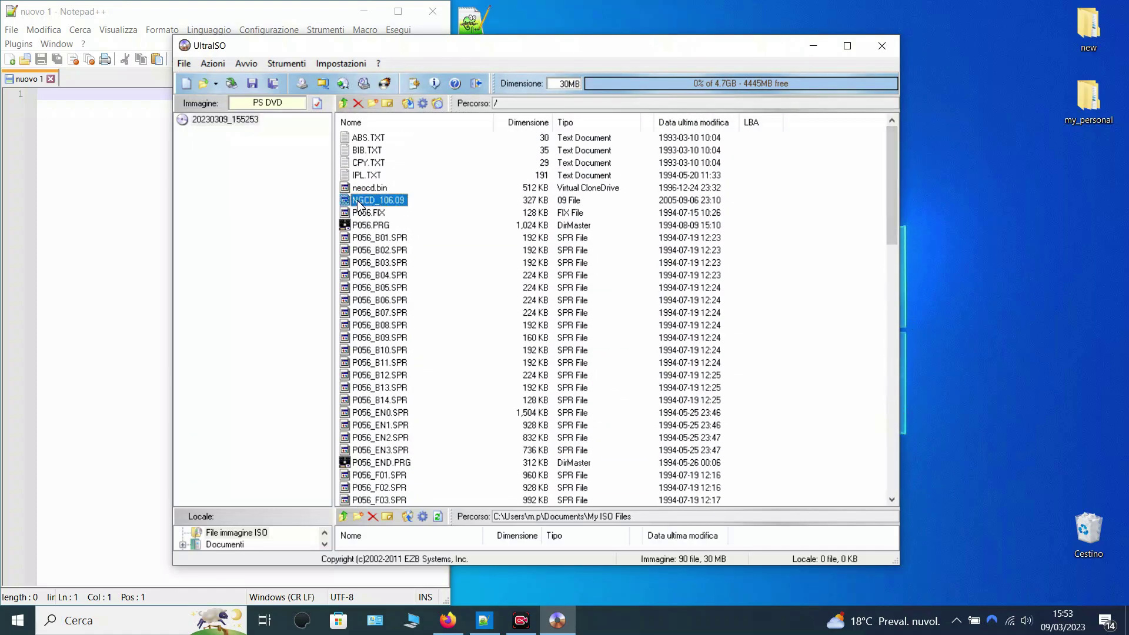
right_click(379, 204)
left_click(416, 247)
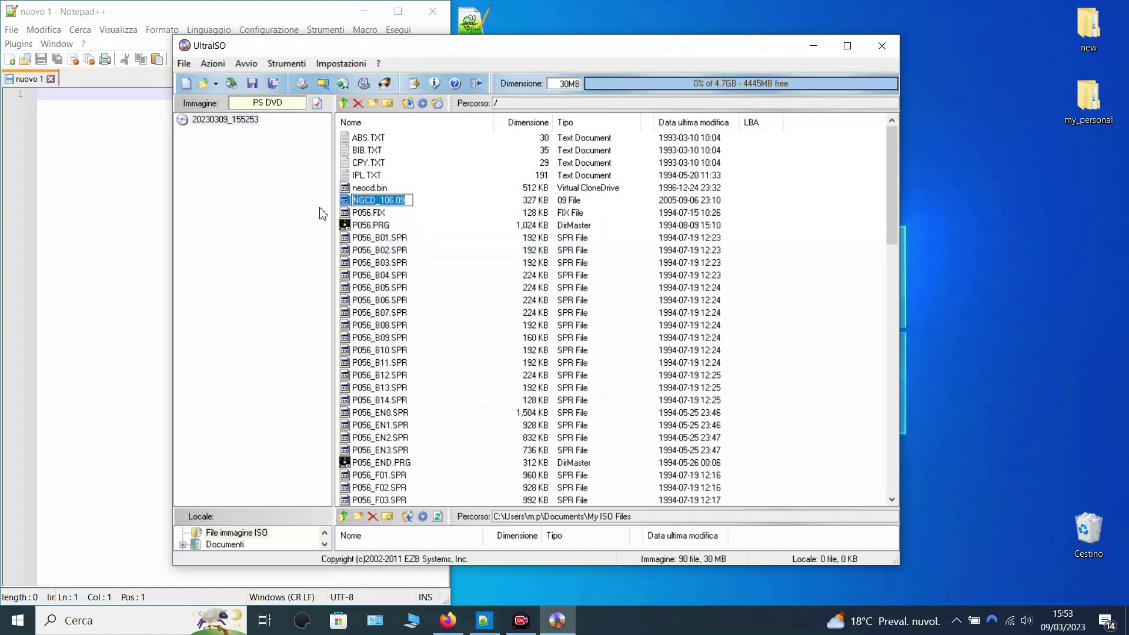
left_click(289, 223)
Start saving the image under a new name on the Desktop and enter "NGCD_106.09." as the file name.
left_click(184, 64)
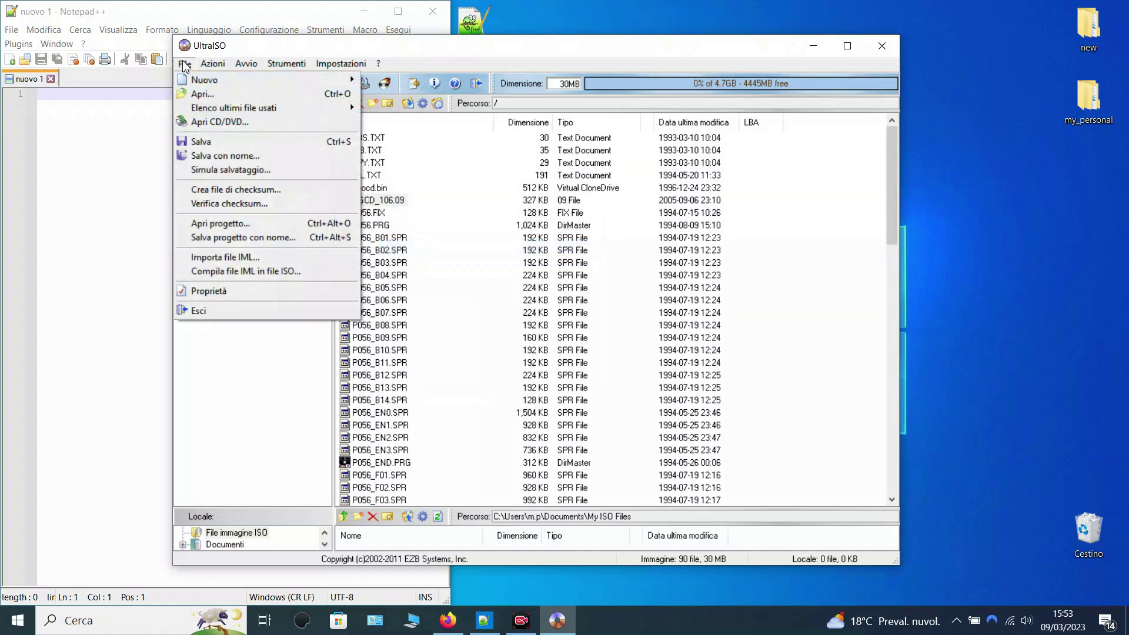
left_click(239, 156)
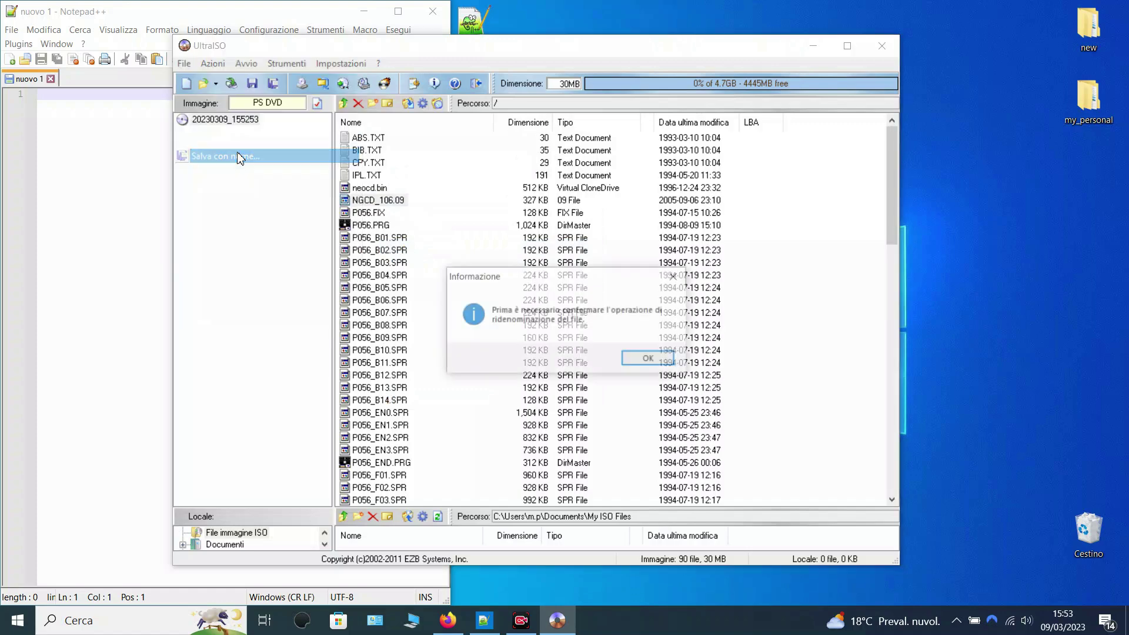
left_click(647, 363)
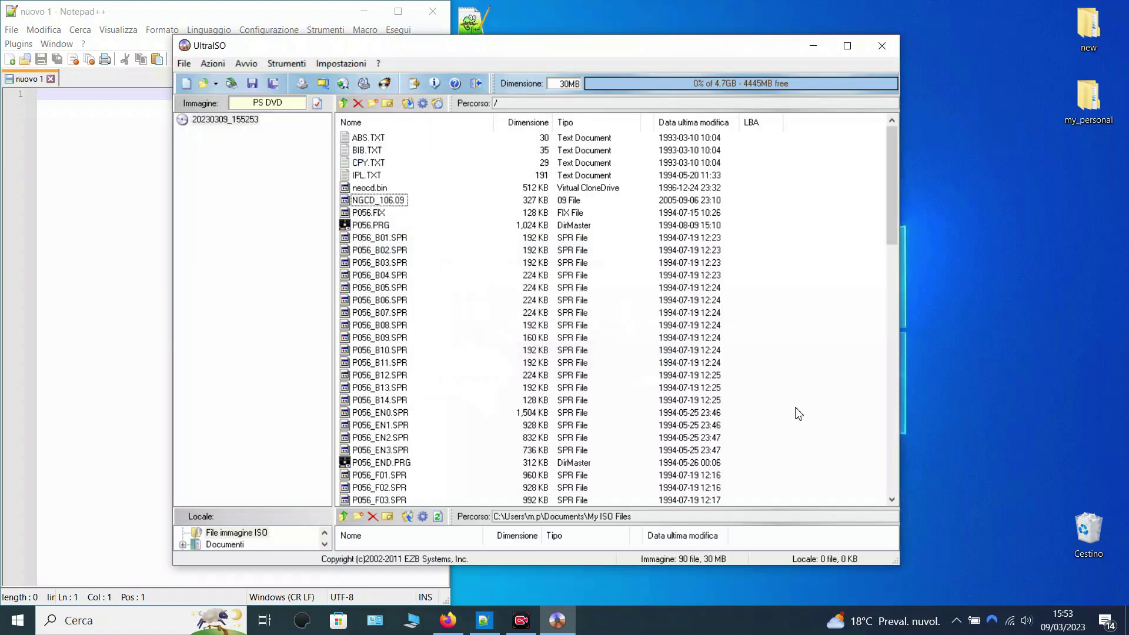
left_click(183, 63)
left_click(239, 156)
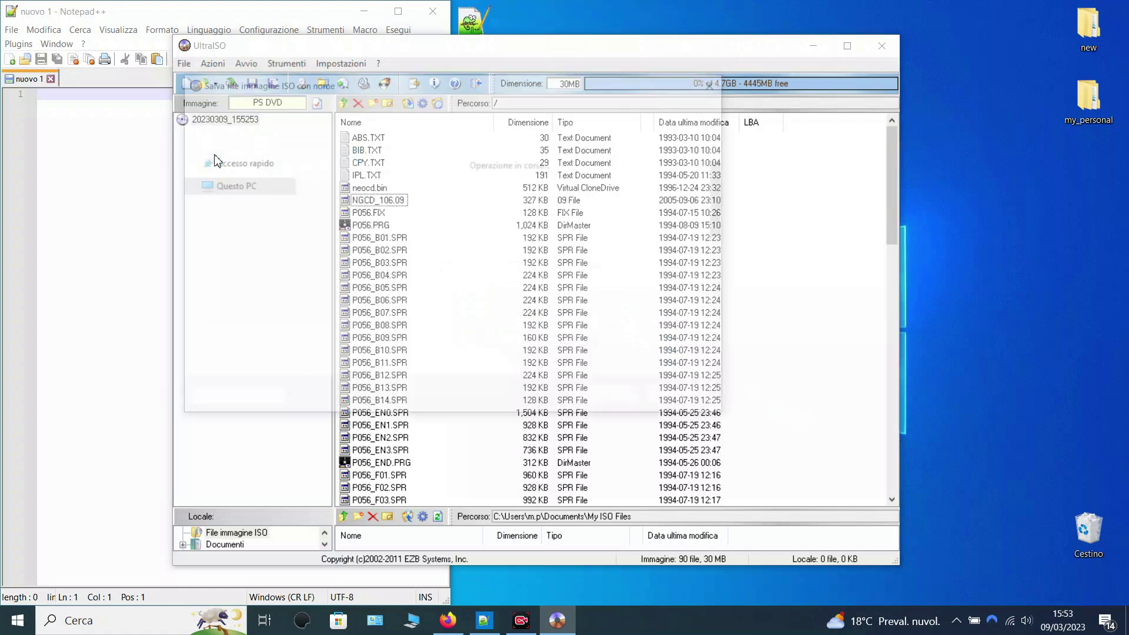
key("BackSpace")
type("NGCD_106.09")
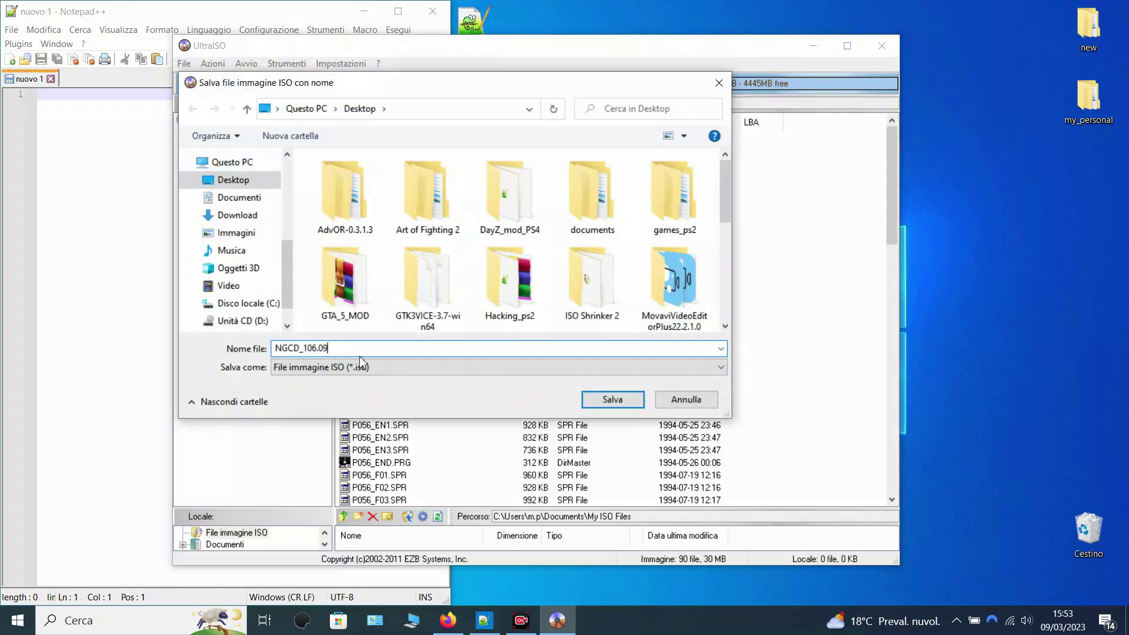
type(".")
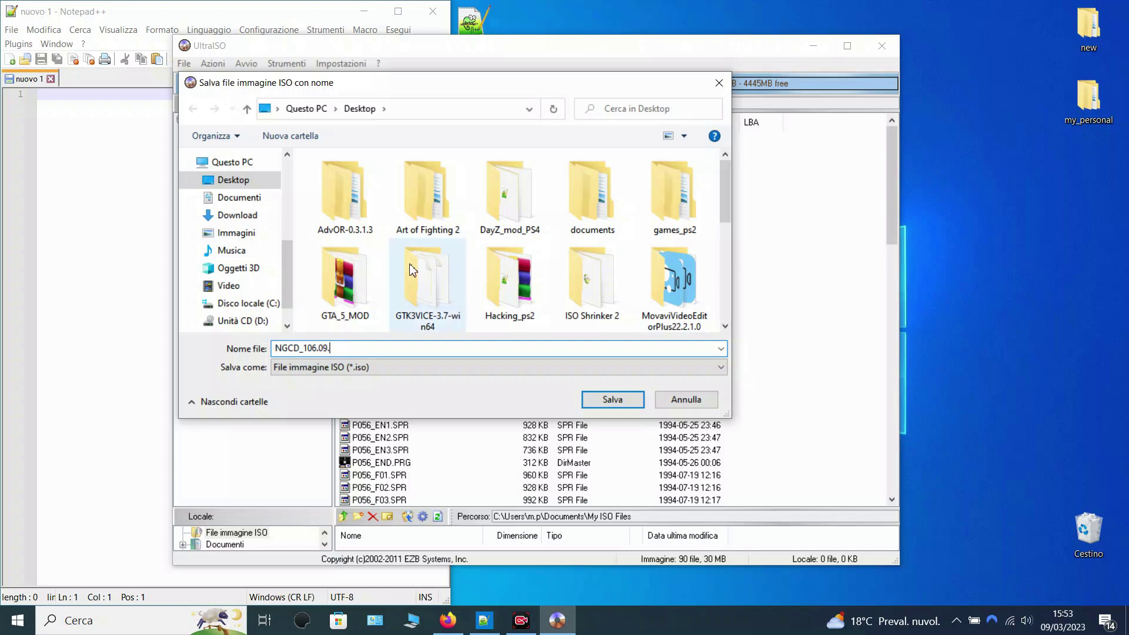
Append the folder name "Art of Fighting 2" to the image's file name and save it as "NGCD_106.09.Art of Fighting 2".
left_click(418, 231)
right_click(417, 226)
left_click(404, 232)
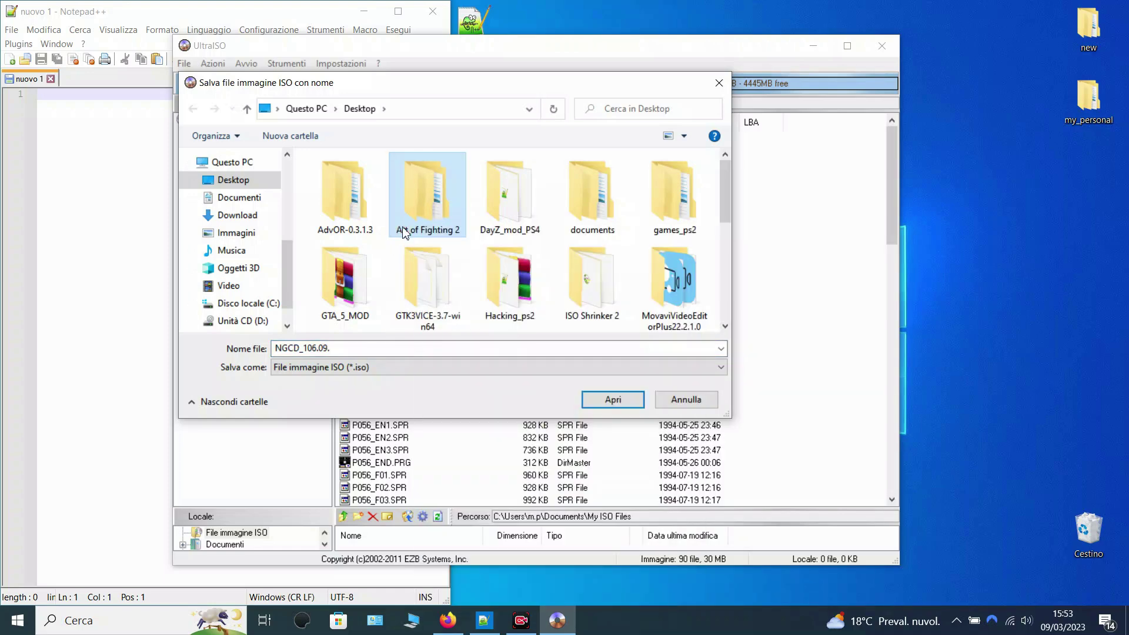
right_click(406, 232)
left_click(447, 279)
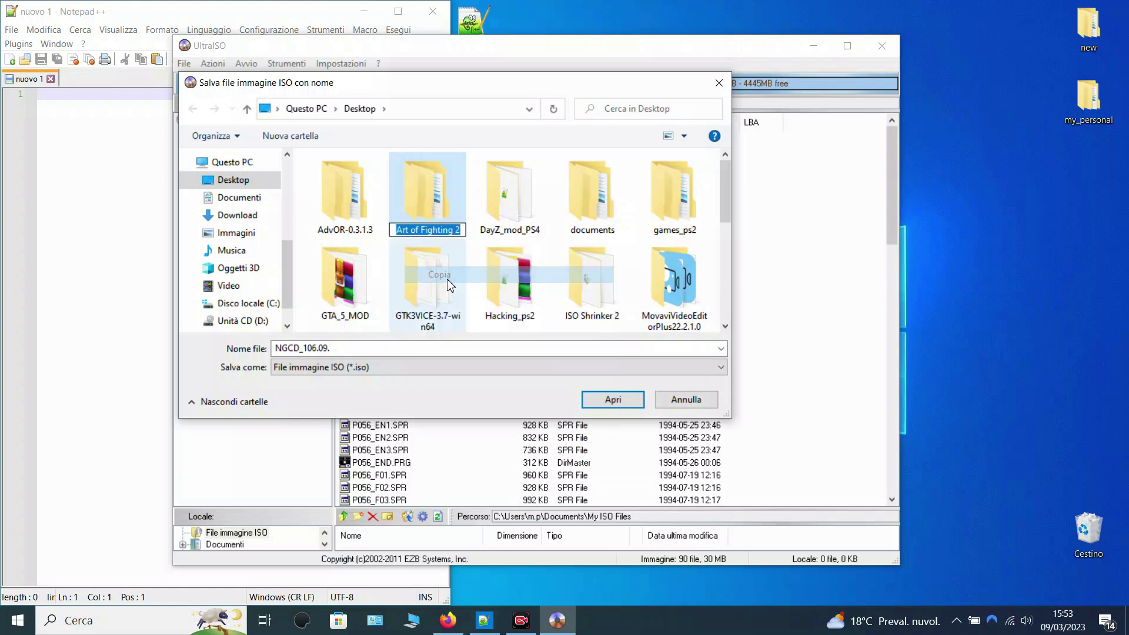
left_click(360, 354)
double_click(353, 352)
left_click(353, 351)
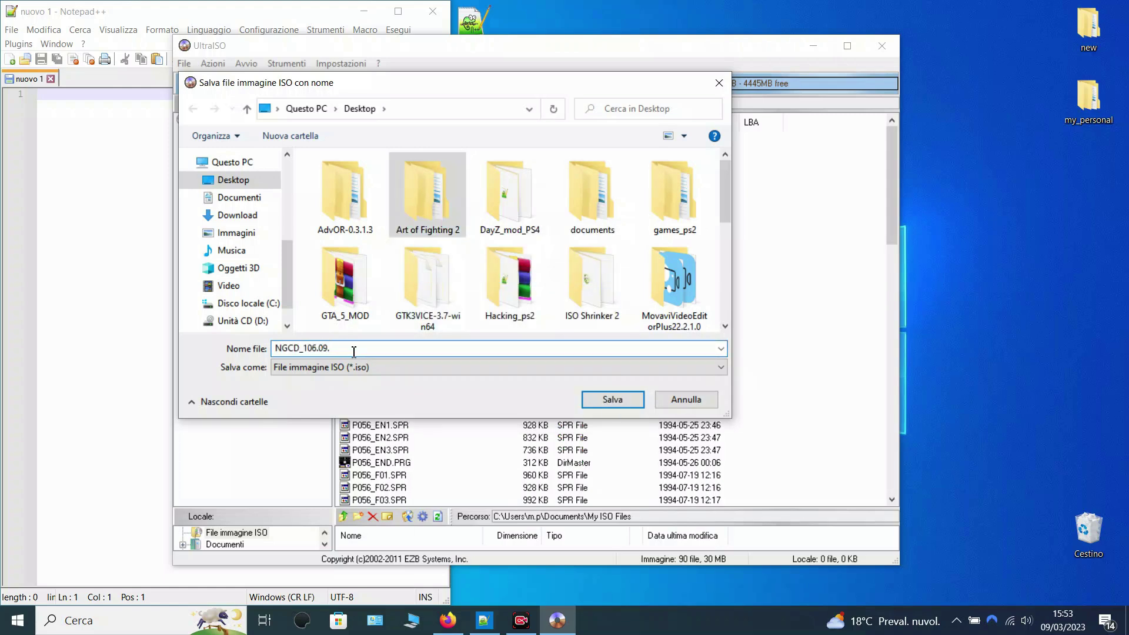
right_click(354, 352)
left_click(401, 414)
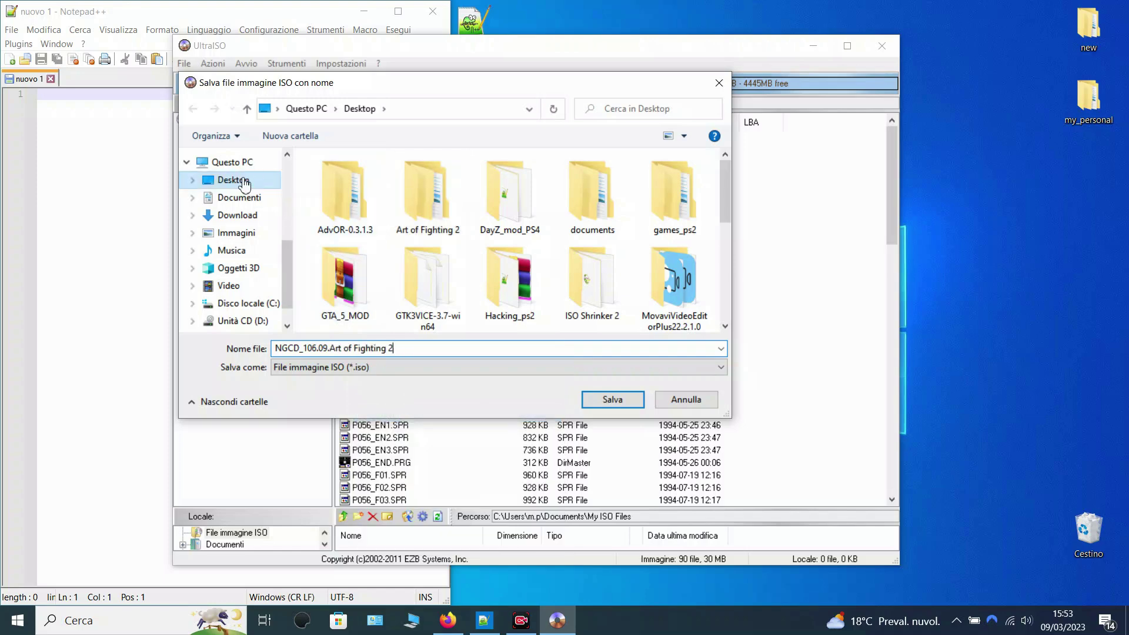
left_click(612, 400)
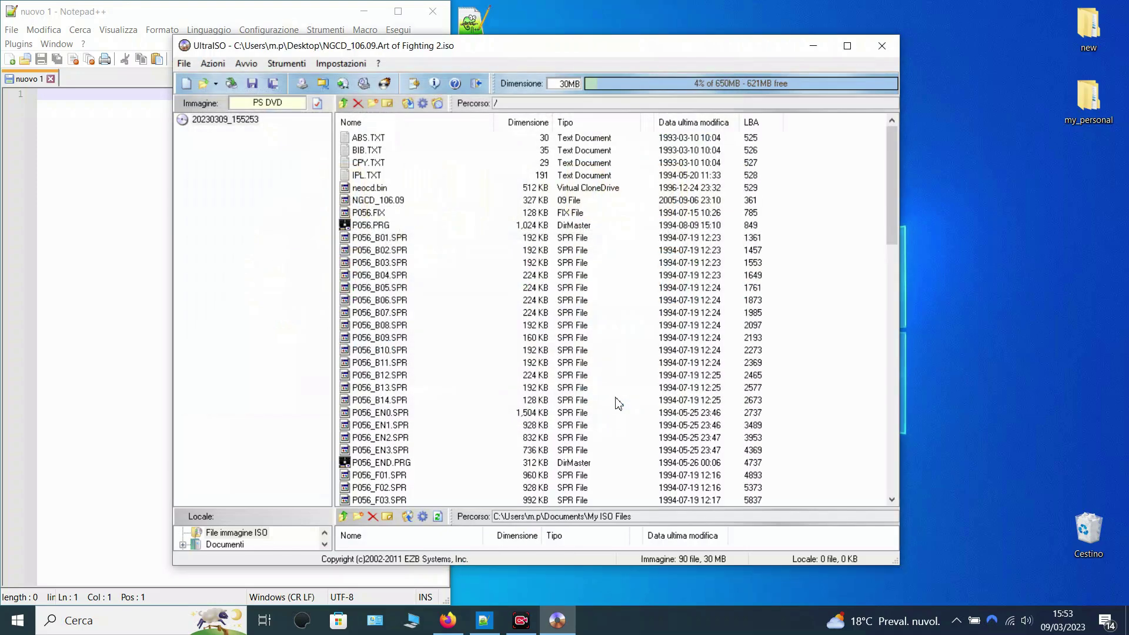
Close UltraISO and place the saved ISO beside the Art of Fighting 2 folder on the desktop, keeping its name.
left_click(881, 45)
left_click_drag(478, 174, 547, 286)
key("F2")
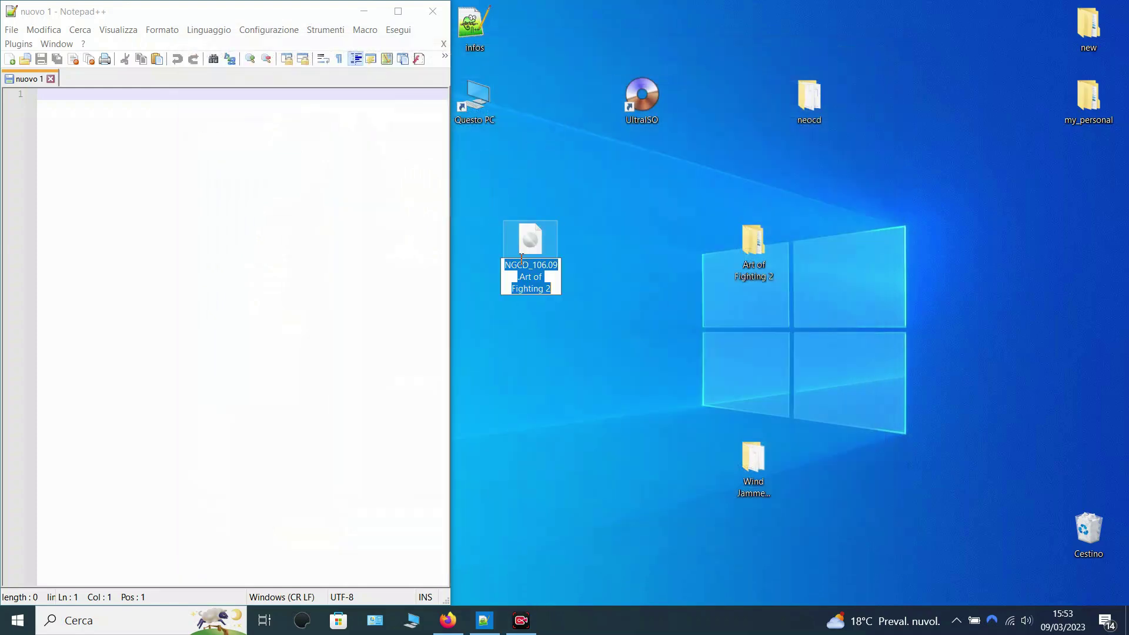
key("Return")
left_click_drag(524, 259, 906, 264)
left_click_drag(750, 250, 862, 270)
left_click(887, 388)
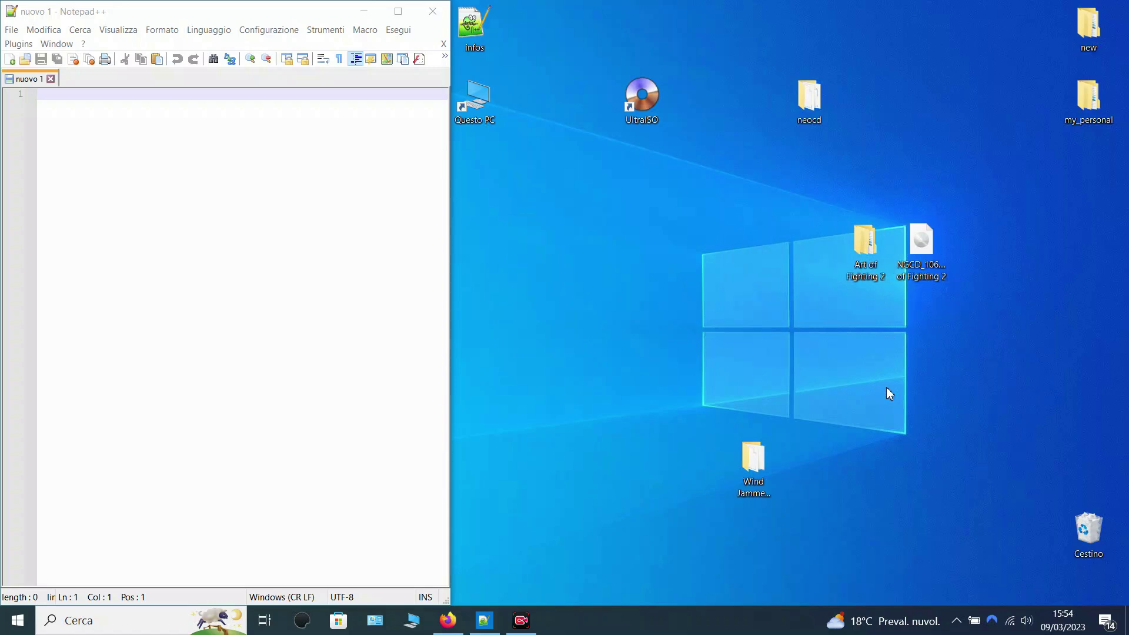
Open the Wind Jammers folder on the desktop and mount its large Wind Jammers (Wld) disc image.
double_click(752, 464)
left_click_drag(697, 69, 408, 112)
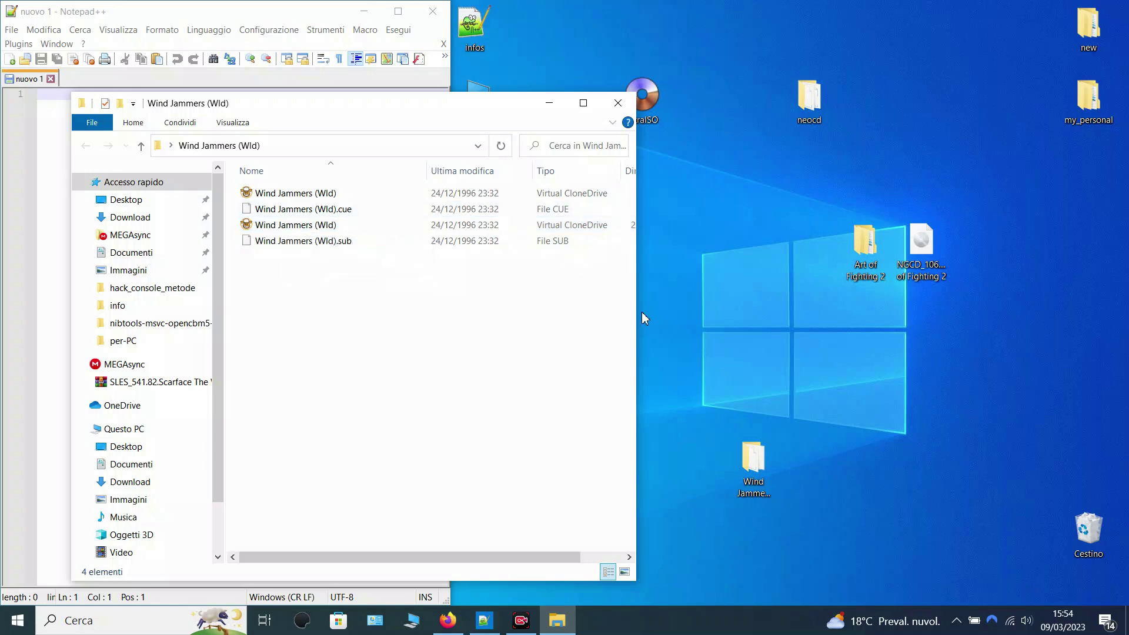
left_click_drag(639, 313, 774, 328)
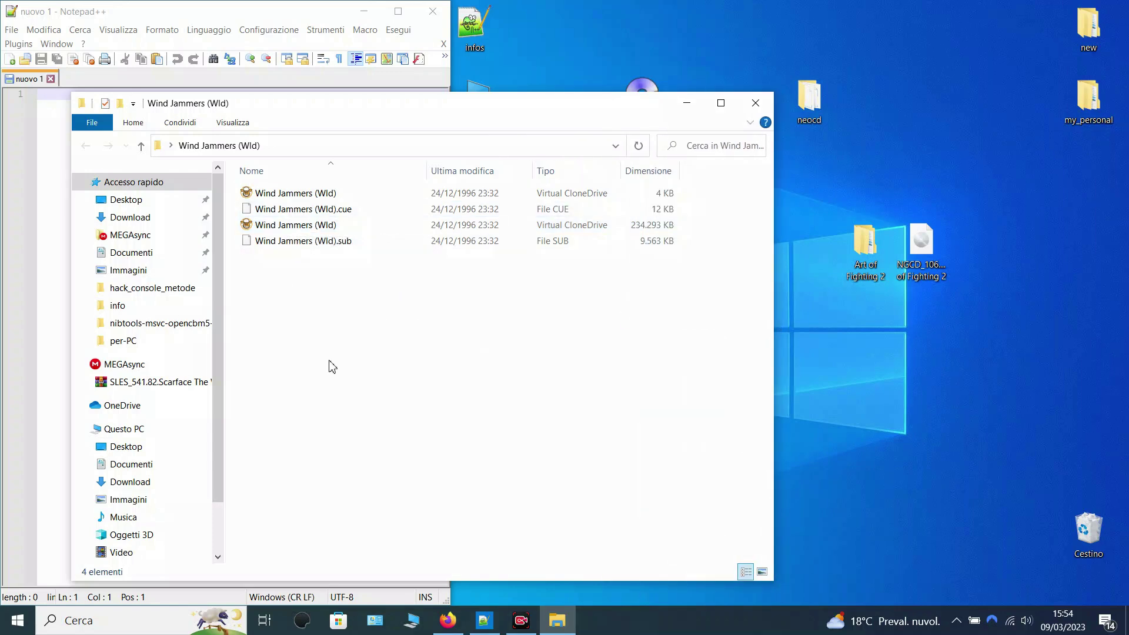
double_click(297, 227)
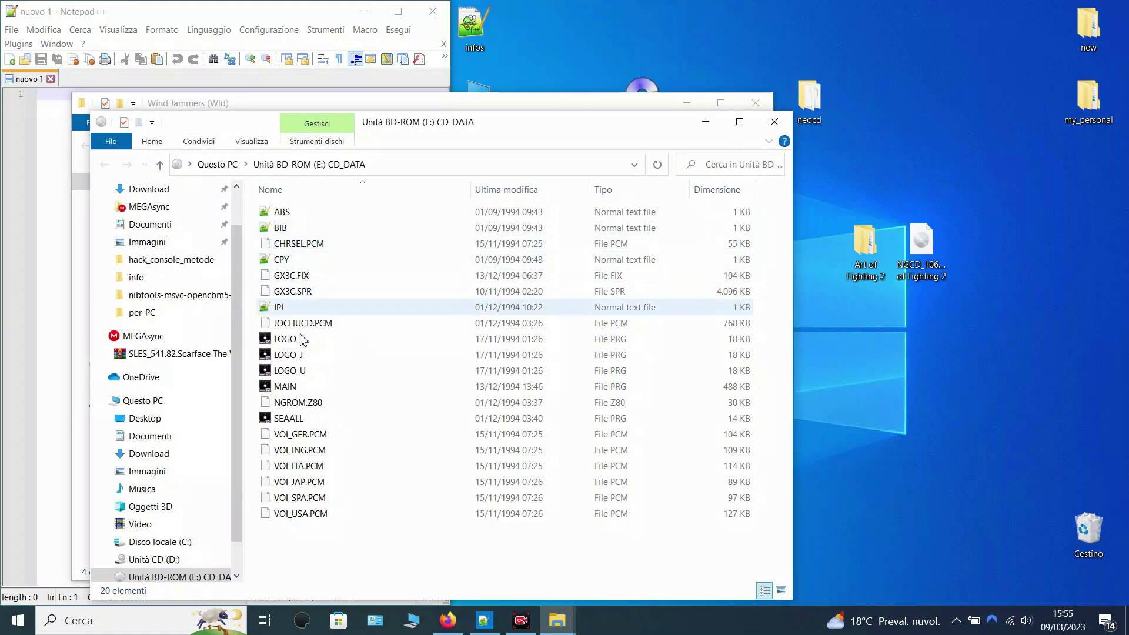
Create a new desktop folder, copy all files from the mounted CD_DATA disc into it, and close the folder windows.
right_click(1007, 354)
mouse_move(1016, 474)
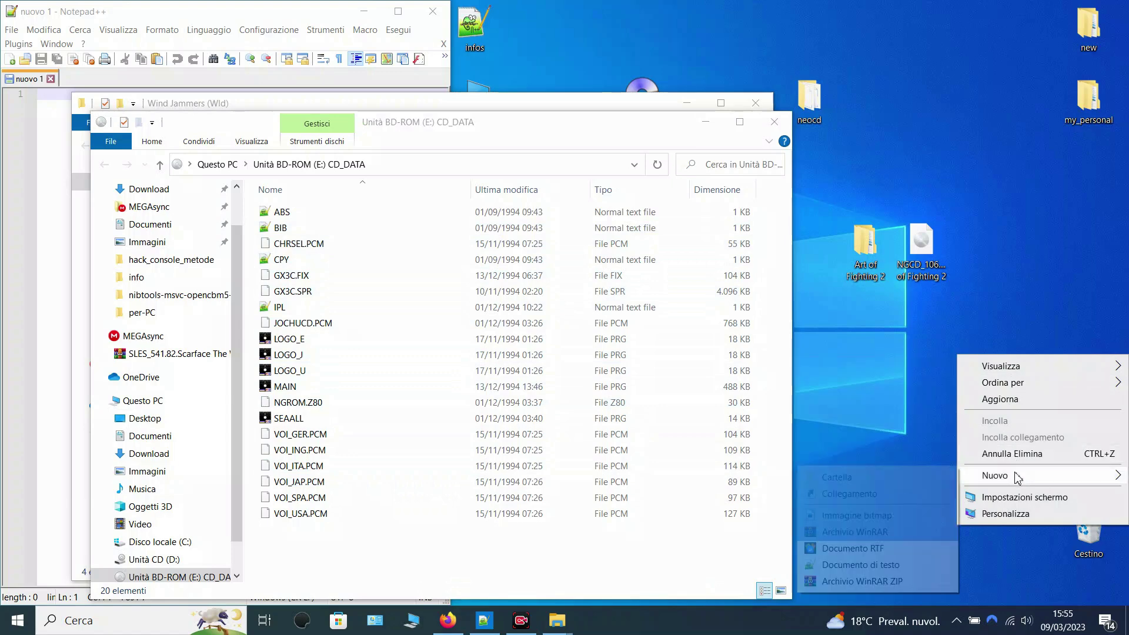
left_click(921, 476)
left_click_drag(479, 581, 281, 219)
left_click_drag(353, 371, 1033, 414)
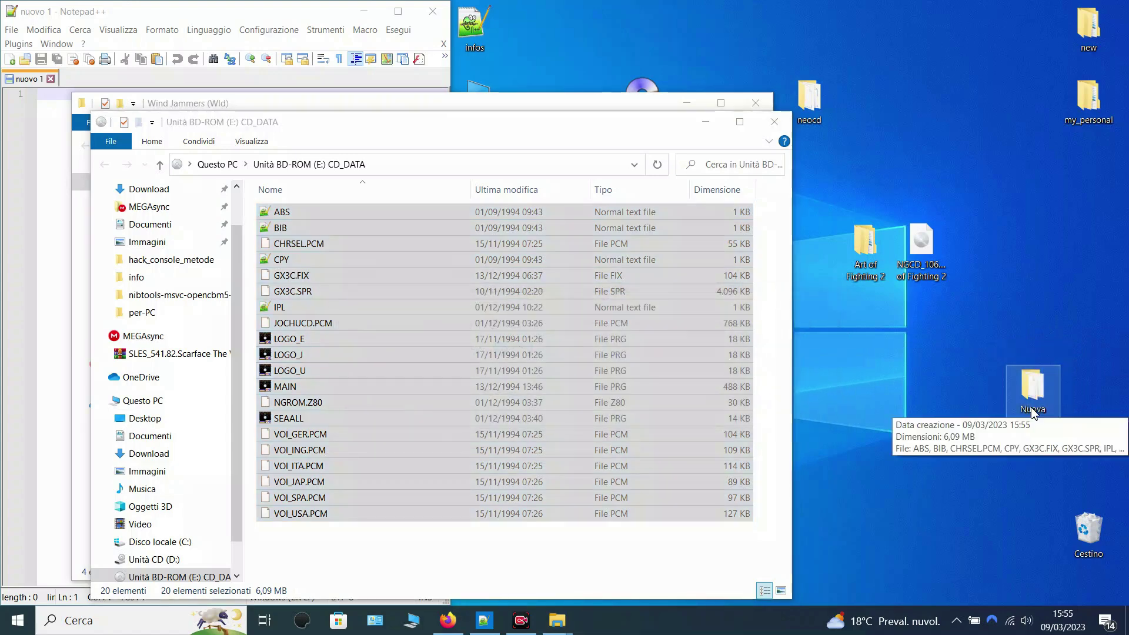
left_click(774, 122)
left_click(755, 103)
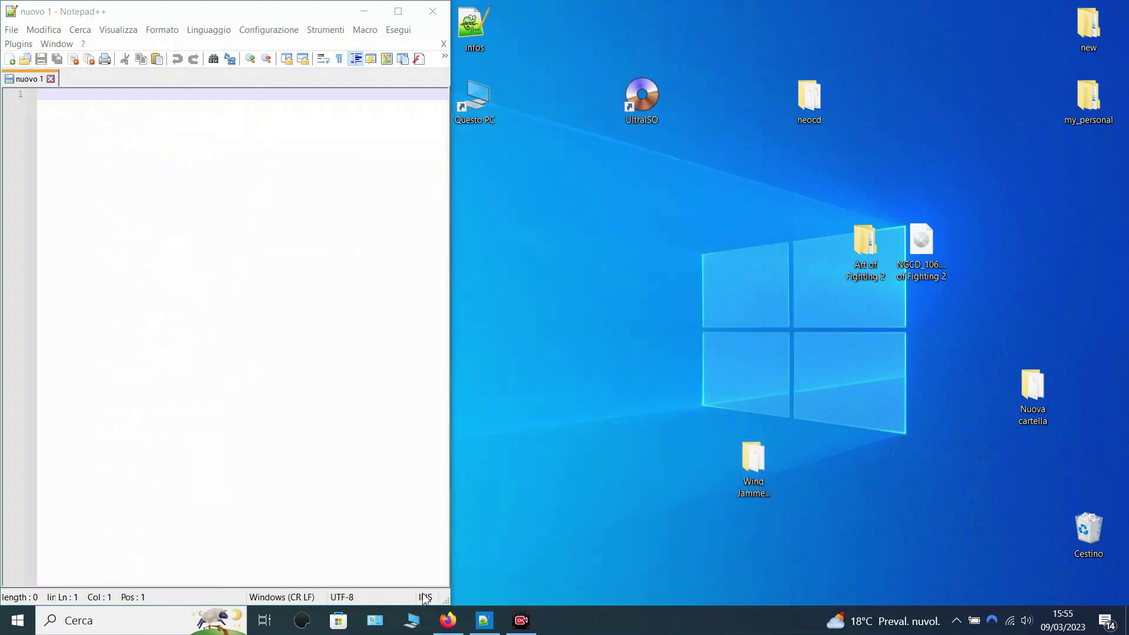
Eject the Wind Jammers disc from the virtual BD-ROM drive (E:) in This PC and close the window.
key("super+e")
left_click(754, 105)
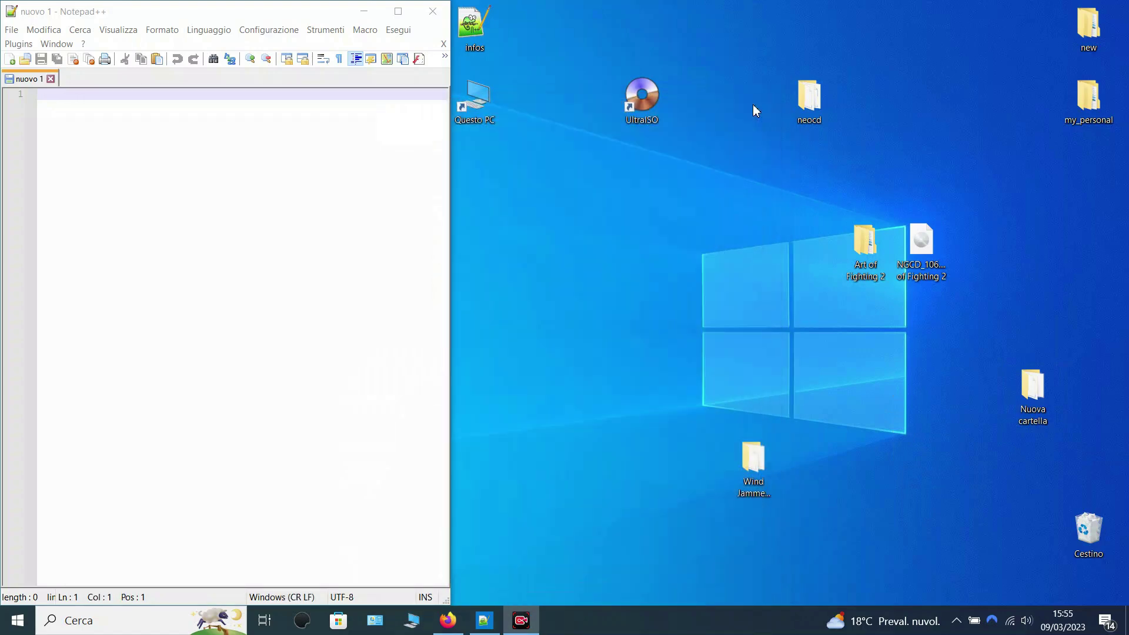
key("super+e")
right_click(319, 440)
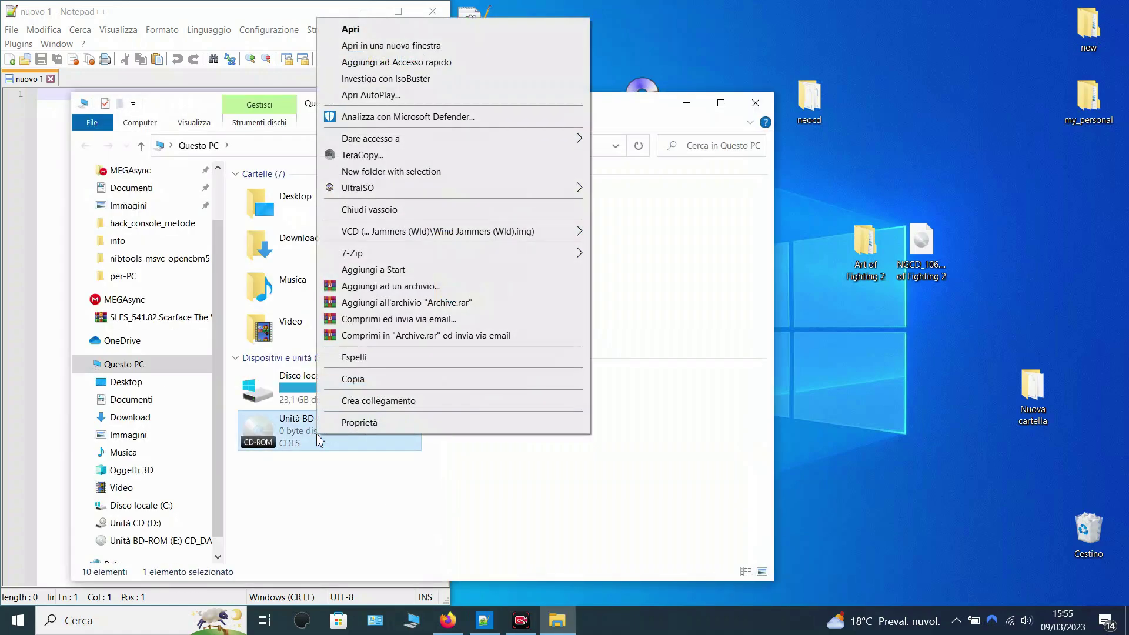
left_click(353, 359)
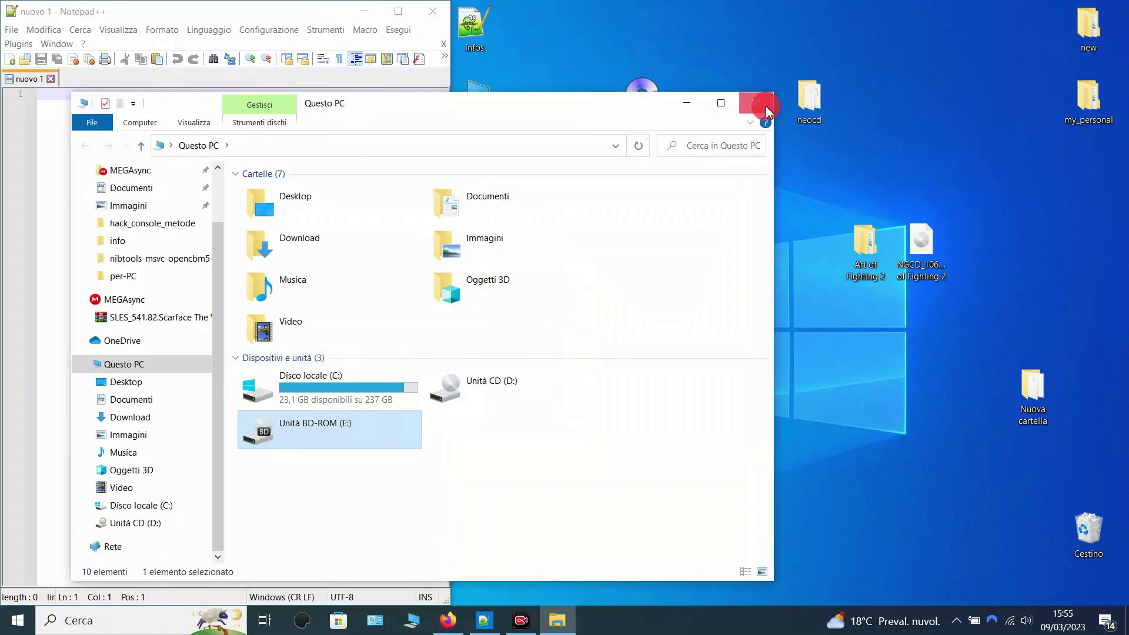
left_click(755, 103)
Unmount the Wind Jammers image from drive E: in Virtual CloneDrive.
left_click(957, 620)
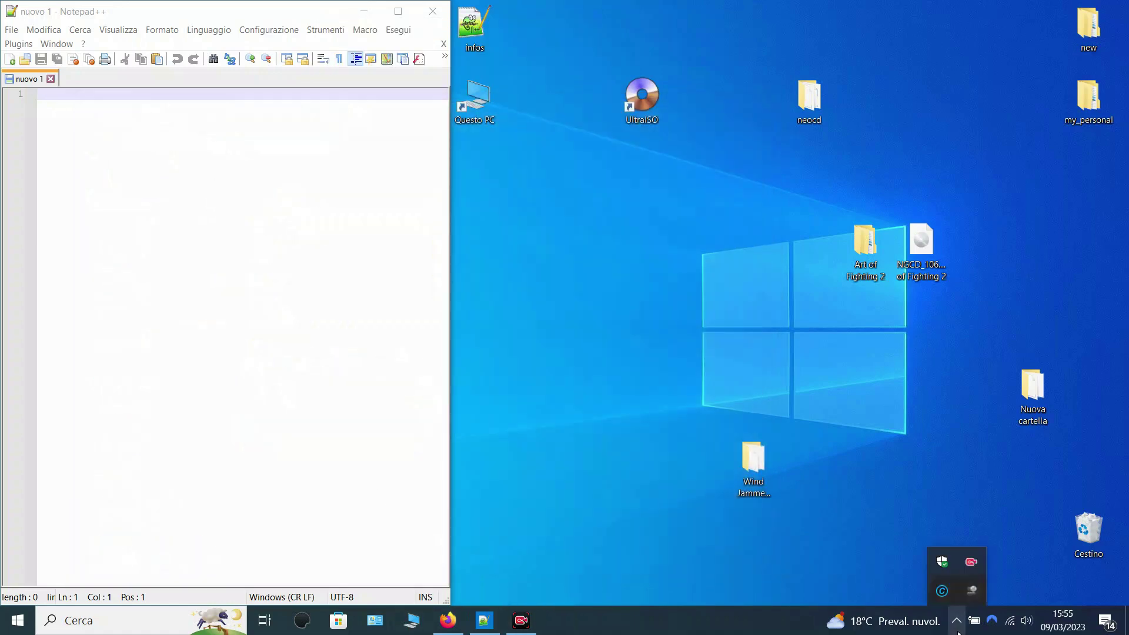
right_click(972, 587)
mouse_move(953, 578)
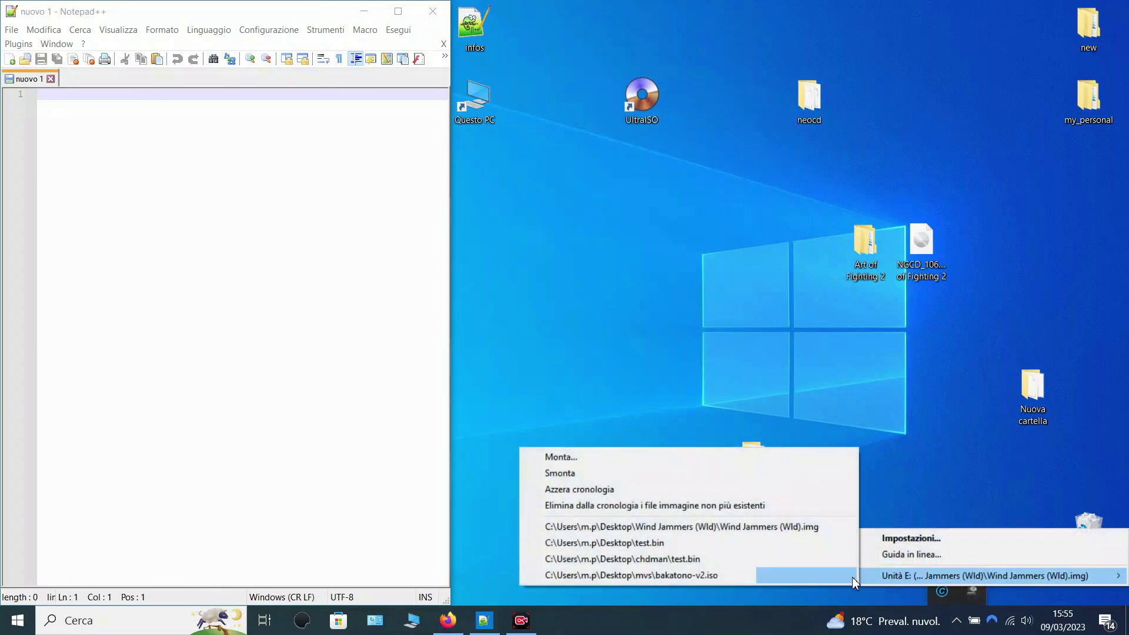
left_click(612, 477)
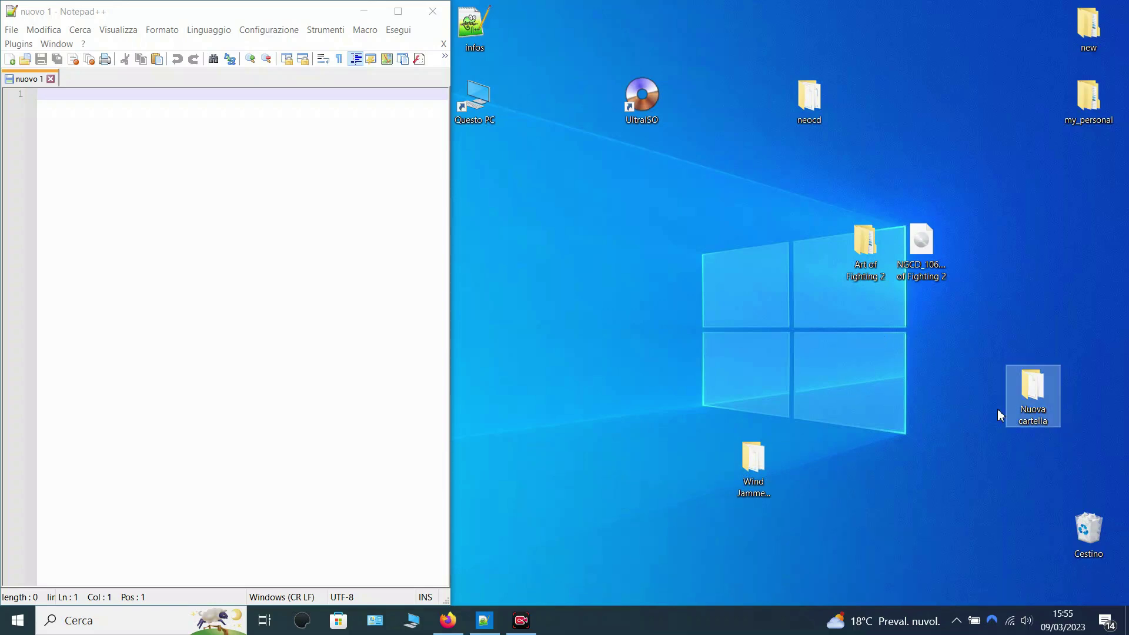
Move the Nuova cartella folder near the Wind Jammers folder, then open it and the neocd folder in separate, rearranged windows.
left_click_drag(1024, 394, 831, 468)
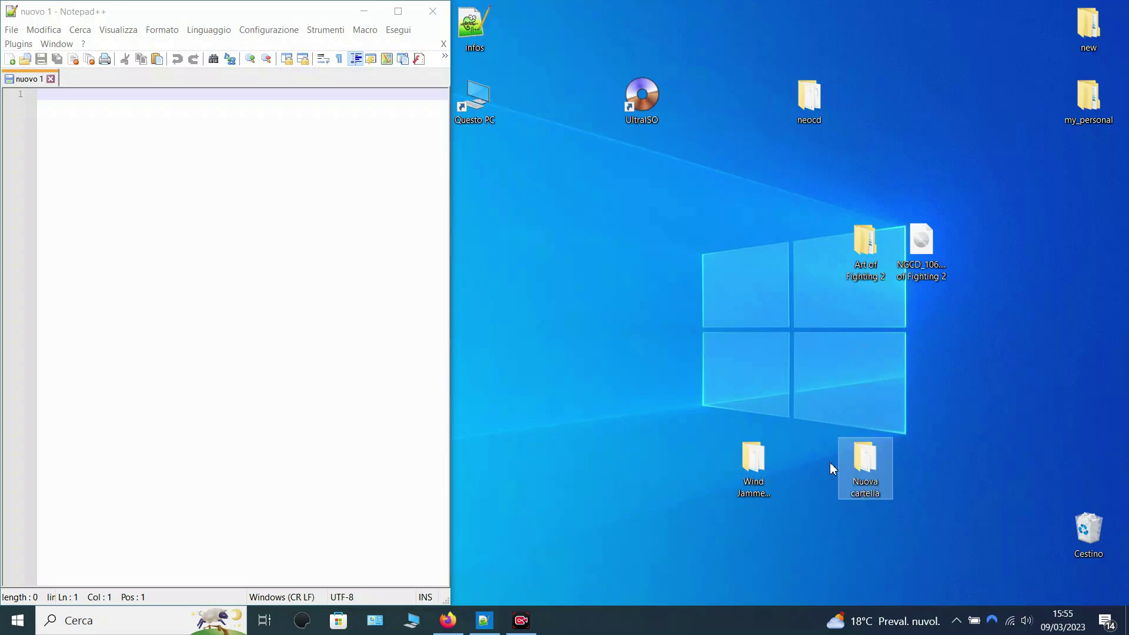
double_click(864, 465)
left_click_drag(585, 105, 456, 103)
left_click(811, 103)
double_click(810, 103)
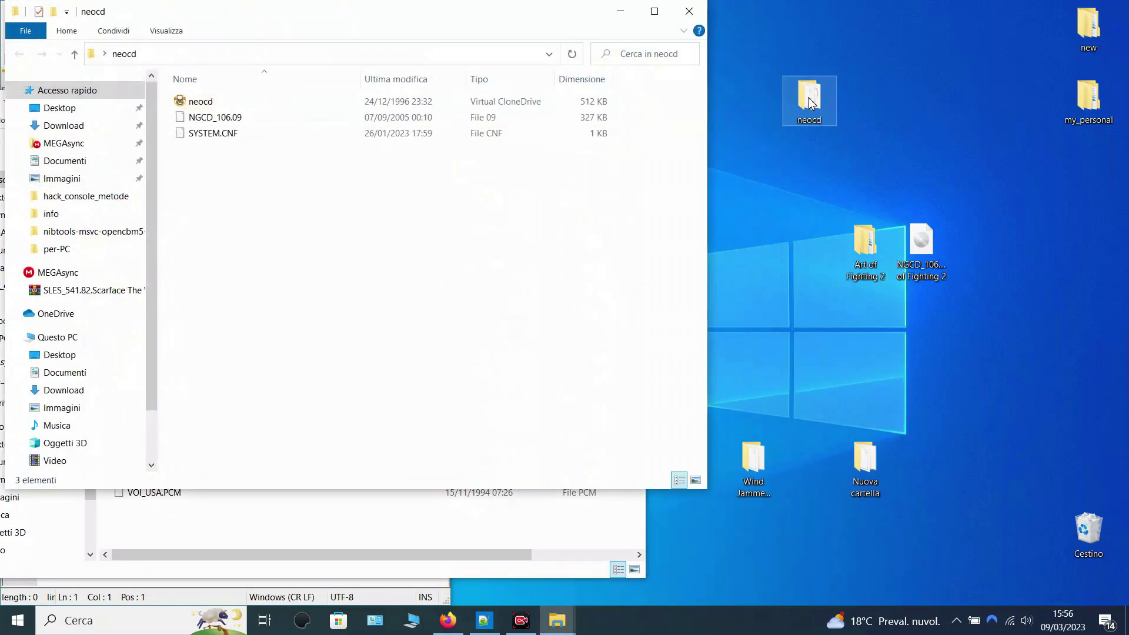
left_click_drag(396, 25, 727, 152)
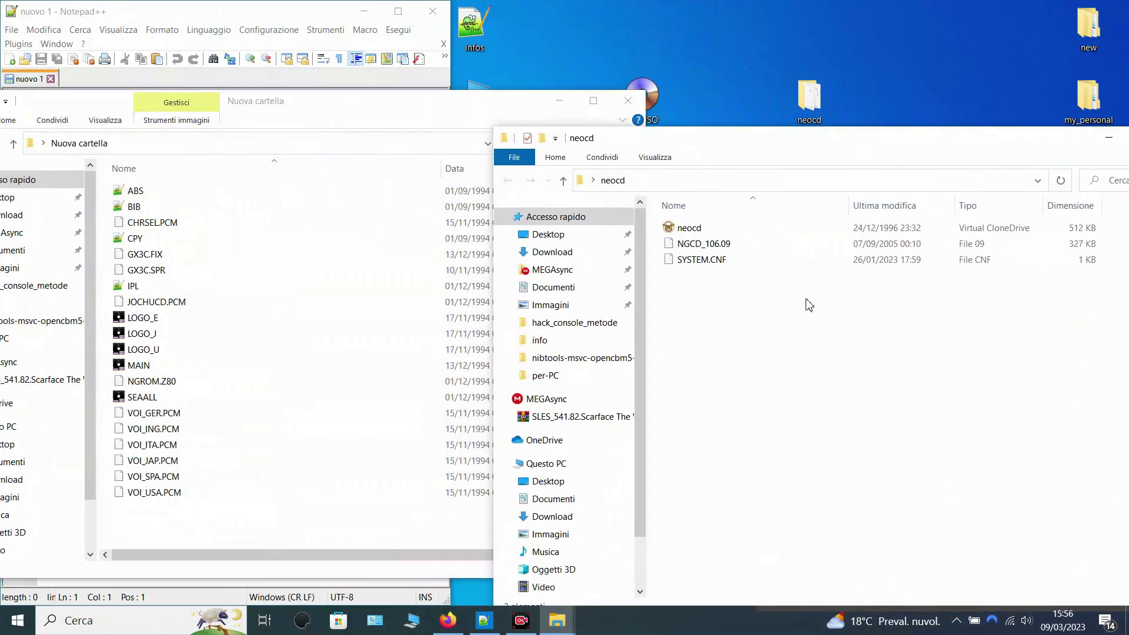
left_click_drag(786, 171, 836, 147)
left_click_drag(479, 111, 463, 408)
Rename the NGCD_106.09 file in the neocd folder to NGCD_106.10.
left_click(803, 254)
left_click(803, 251)
left_click(804, 251)
key("BackSpace")
type("10")
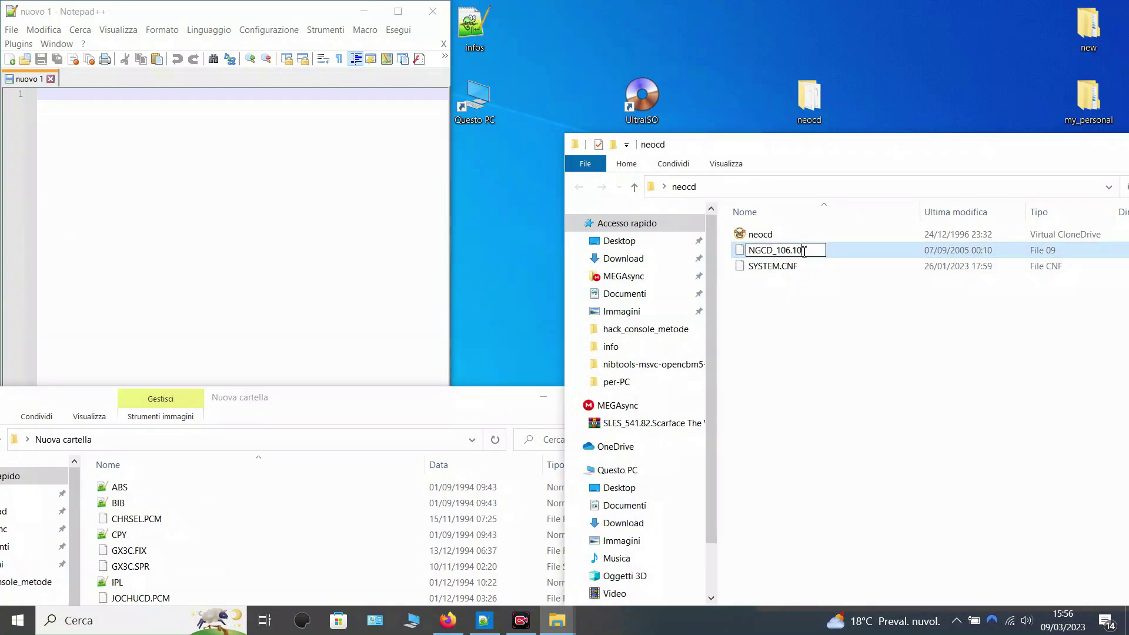
key("Return")
left_click(620, 321)
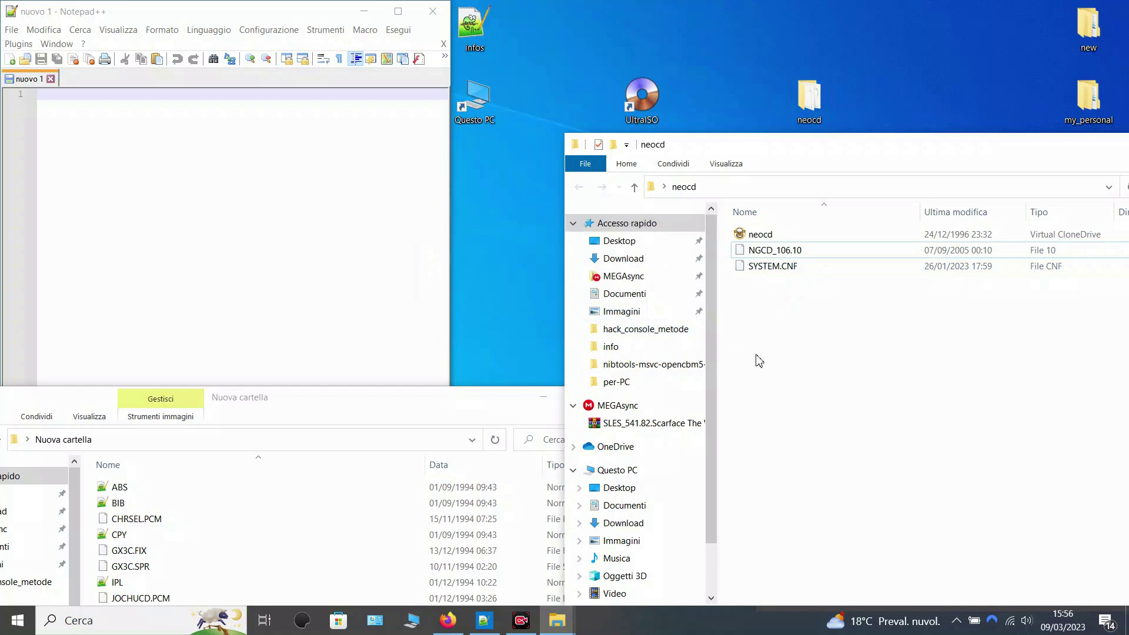
Change the BOOT2 file name in the neocd folder's SYSTEM.CNF to NGCD_106.10 in Notepad++, save it and close the file.
left_click_drag(765, 266, 337, 249)
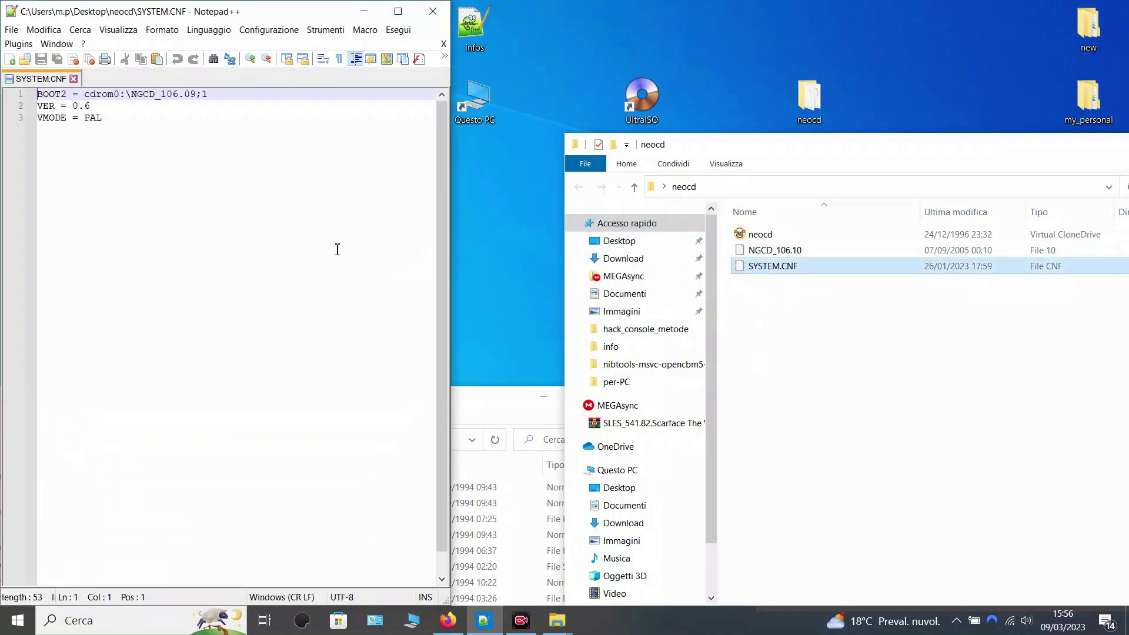
left_click(196, 95)
key("BackSpace")
key("BackSpace")
type("10")
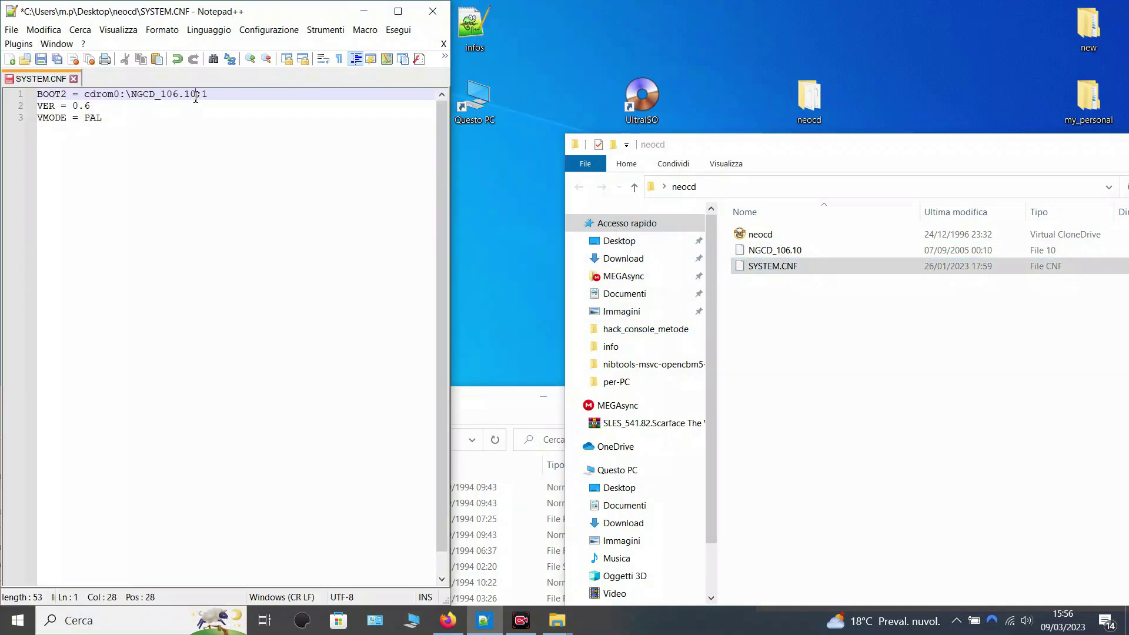
left_click(41, 61)
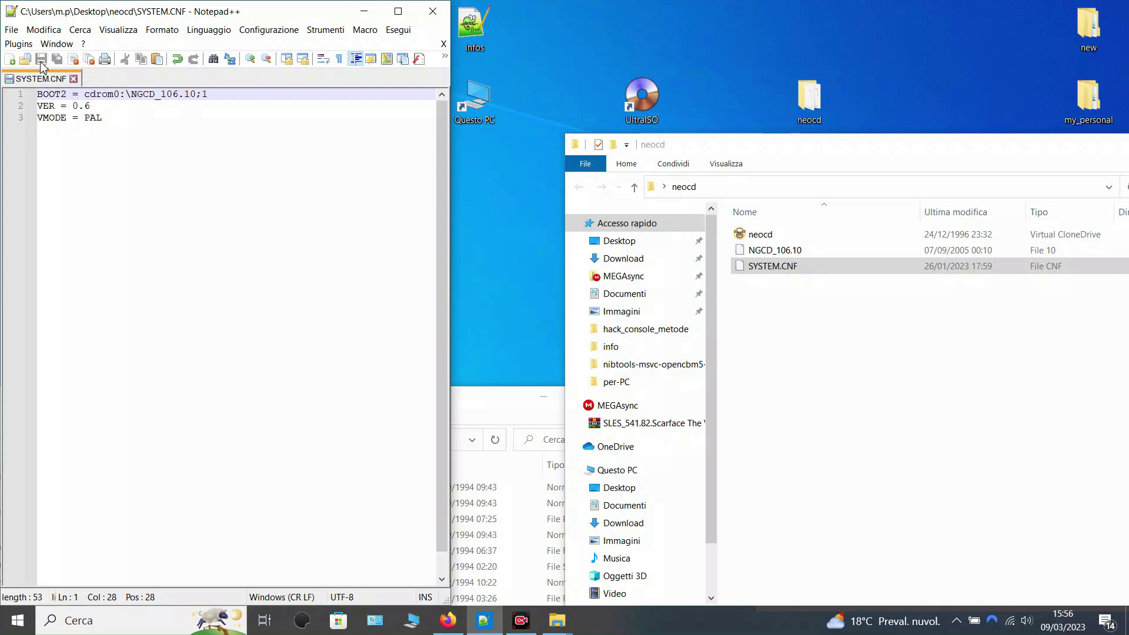
left_click(73, 78)
Copy neocd, NGCD_106.10 and SYSTEM.CNF from the neocd folder into Nuova cartella.
left_click(895, 155)
left_click_drag(814, 321, 756, 237)
right_click(754, 240)
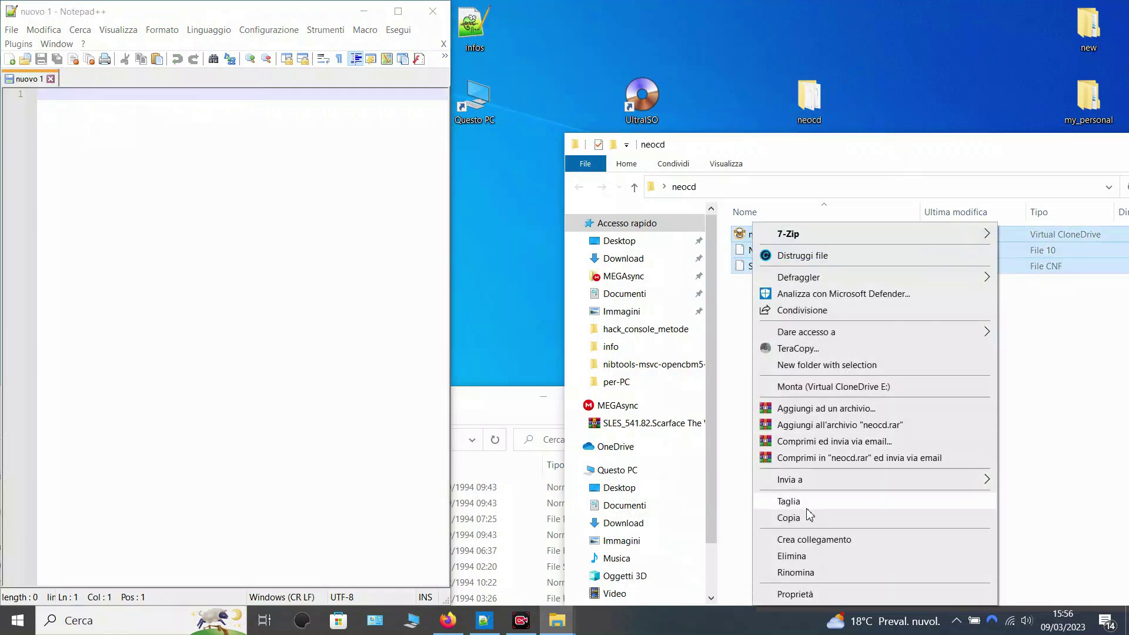
left_click(807, 518)
left_click_drag(487, 405, 588, 105)
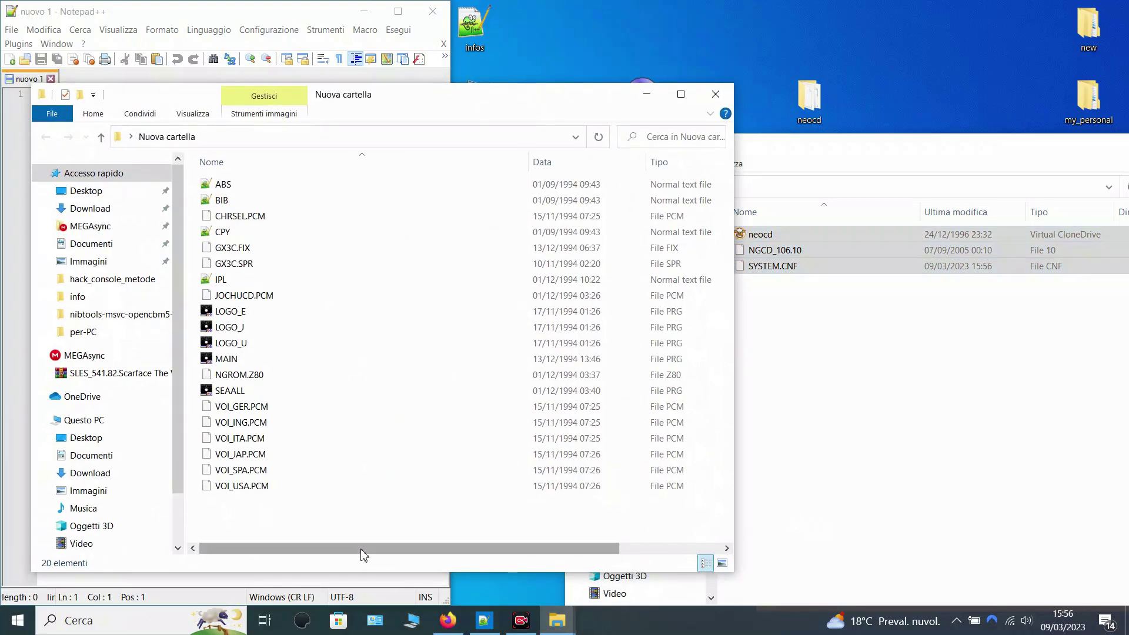
right_click(337, 518)
left_click(410, 404)
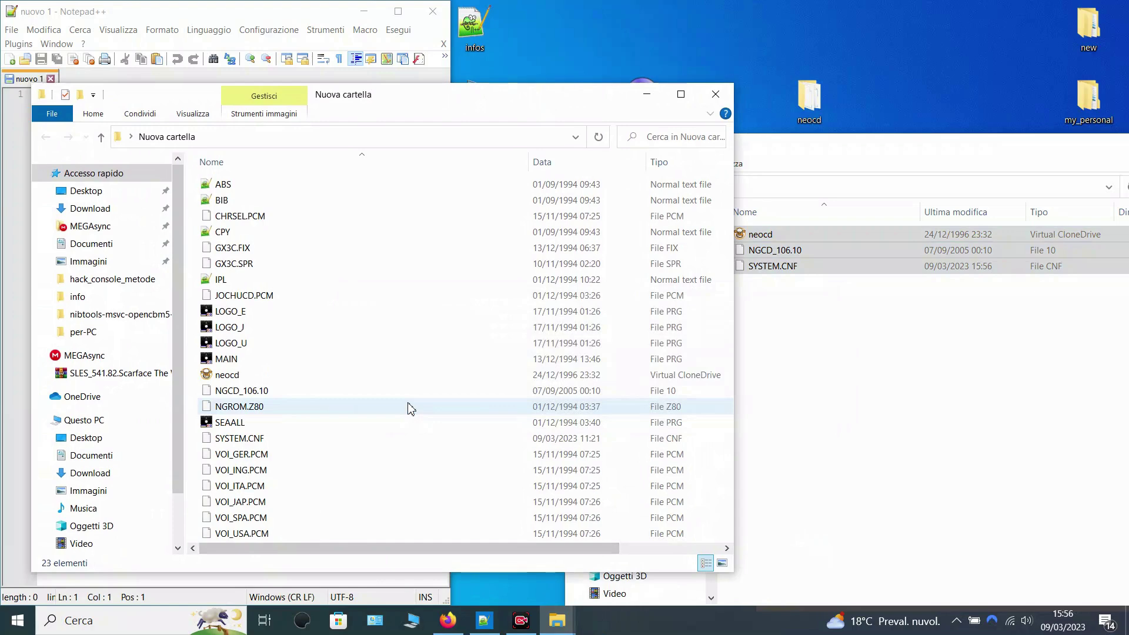
Close both folder windows and place Nuova cartella directly beside the Wind Jammers folder on the desktop.
left_click(715, 94)
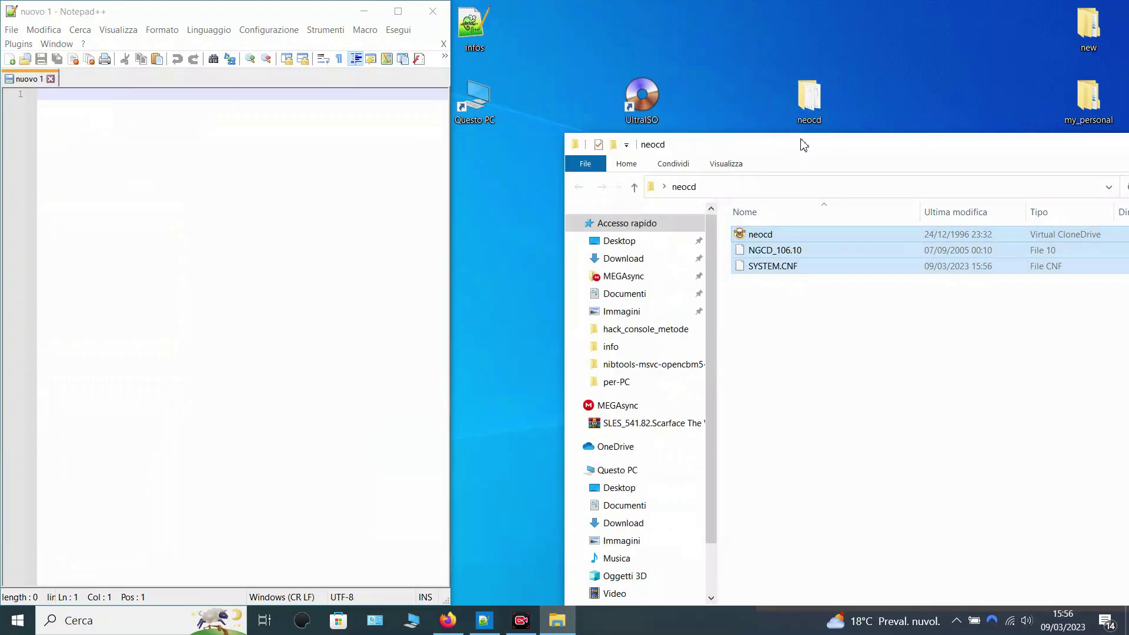
left_click_drag(803, 144, 876, 97)
left_click(971, 96)
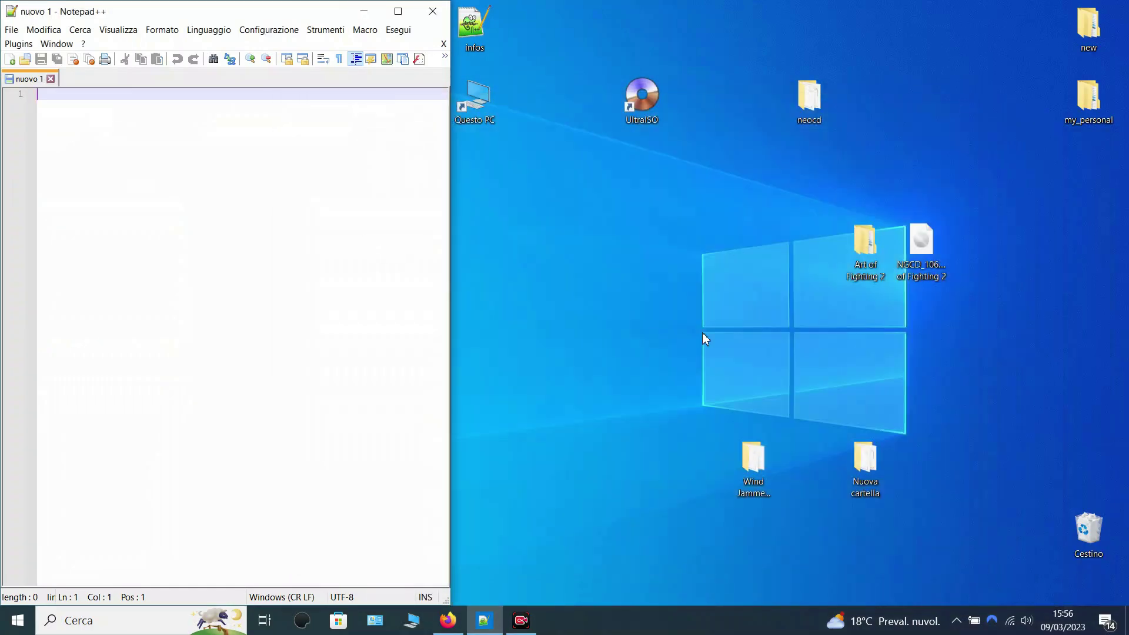
left_click_drag(859, 474, 824, 474)
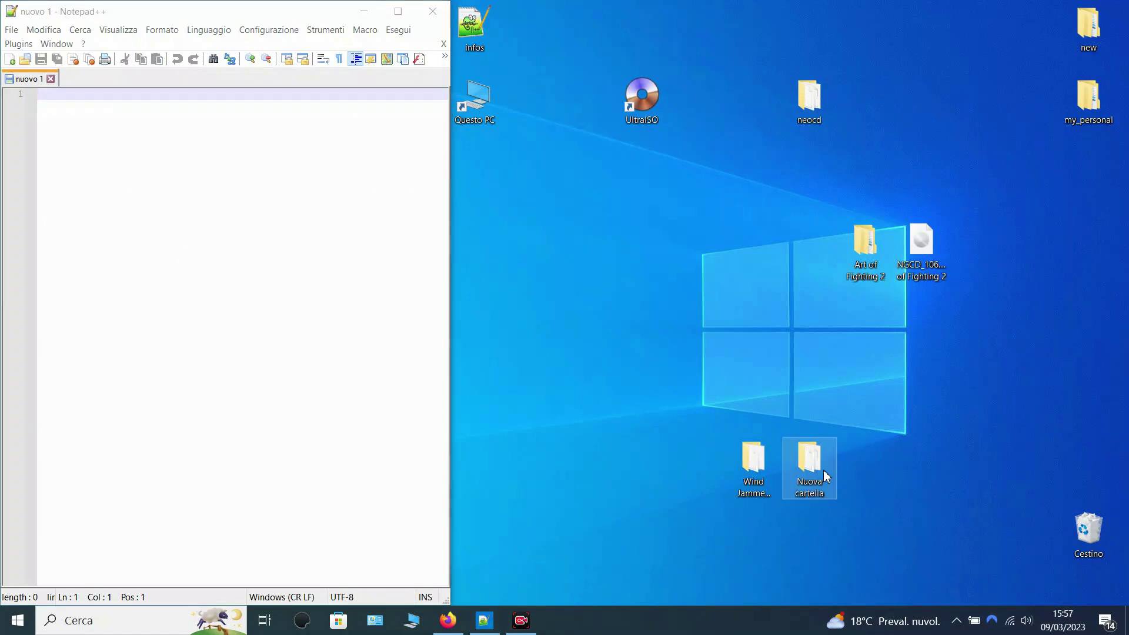
Create a new PS2 DVD image in UltraISO using the SYSTEM.CNF file from the desktop's Nuova cartella folder.
double_click(647, 115)
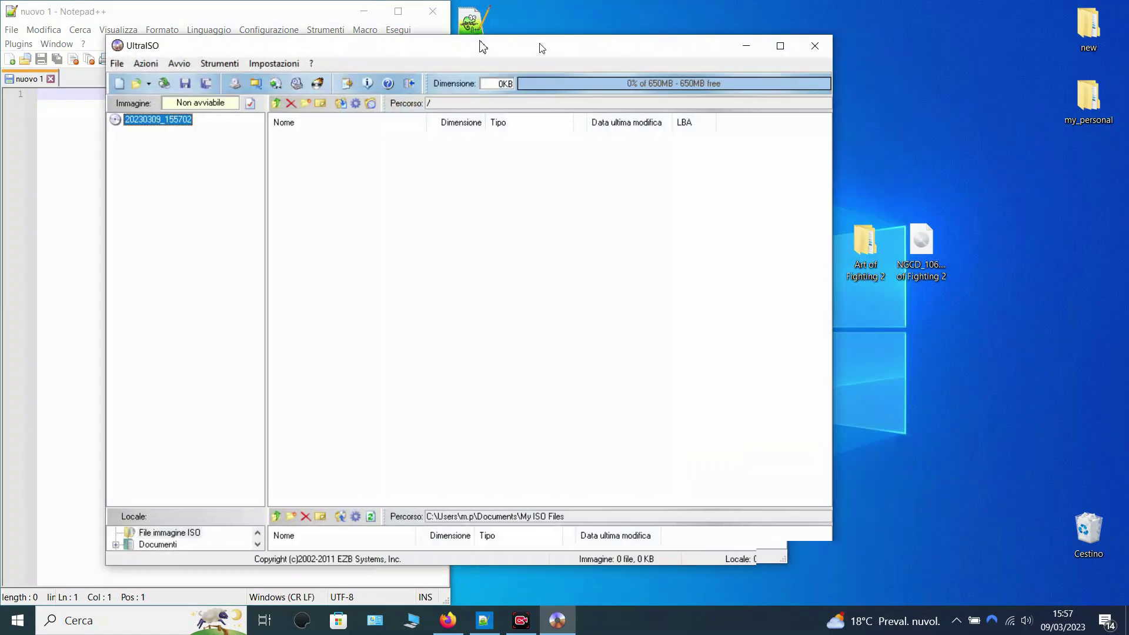
left_click_drag(541, 48, 447, 37)
left_click(23, 53)
mouse_move(57, 75)
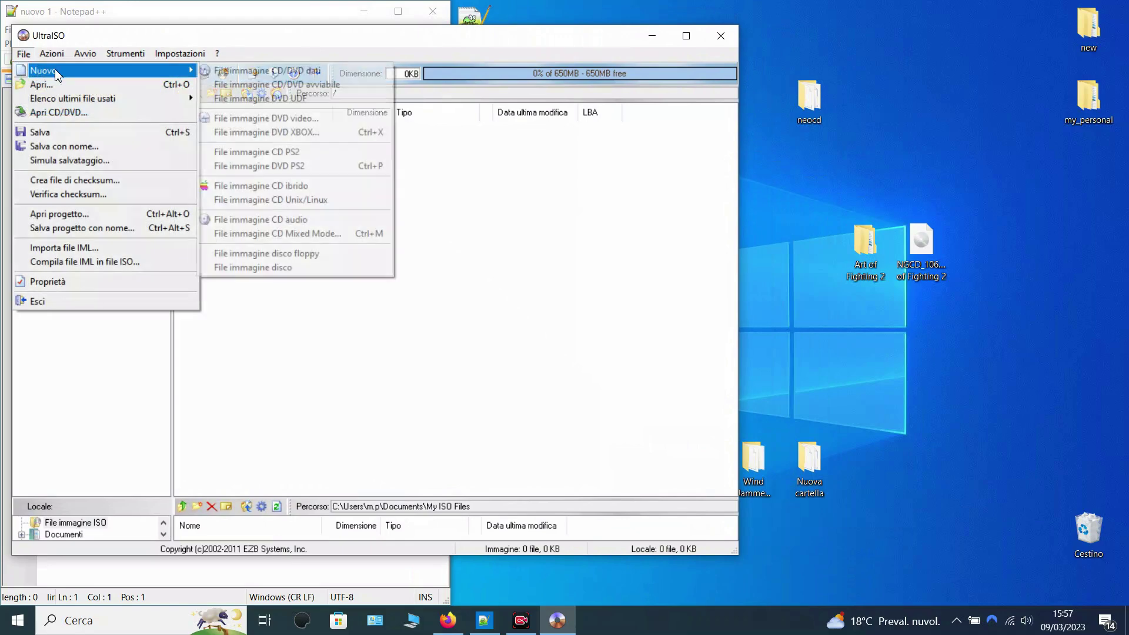
left_click(233, 166)
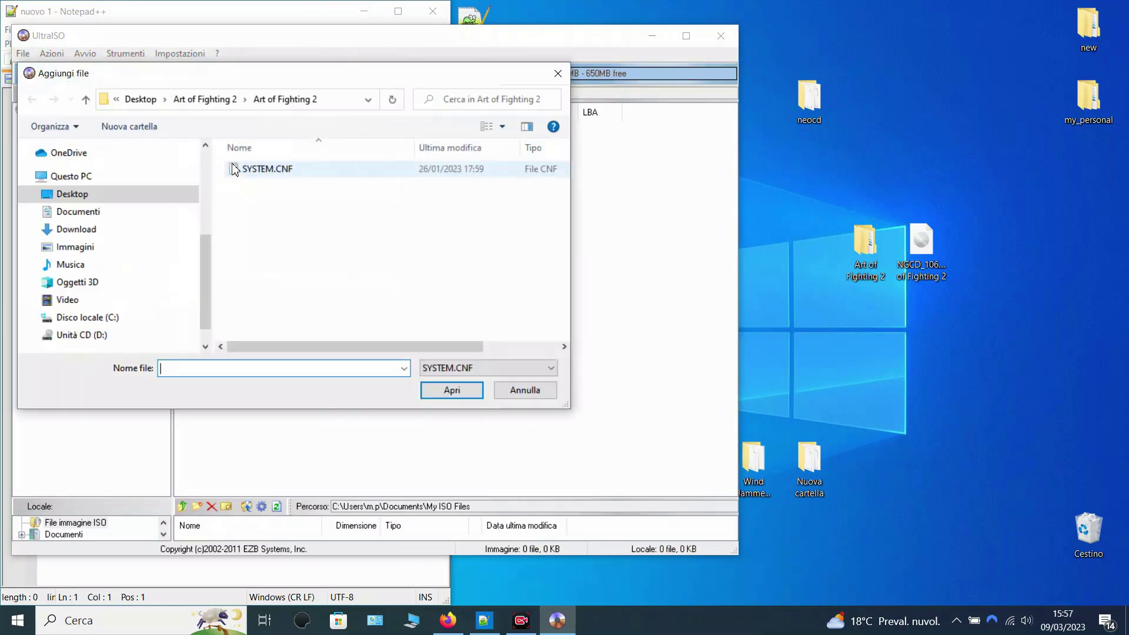
left_click(141, 99)
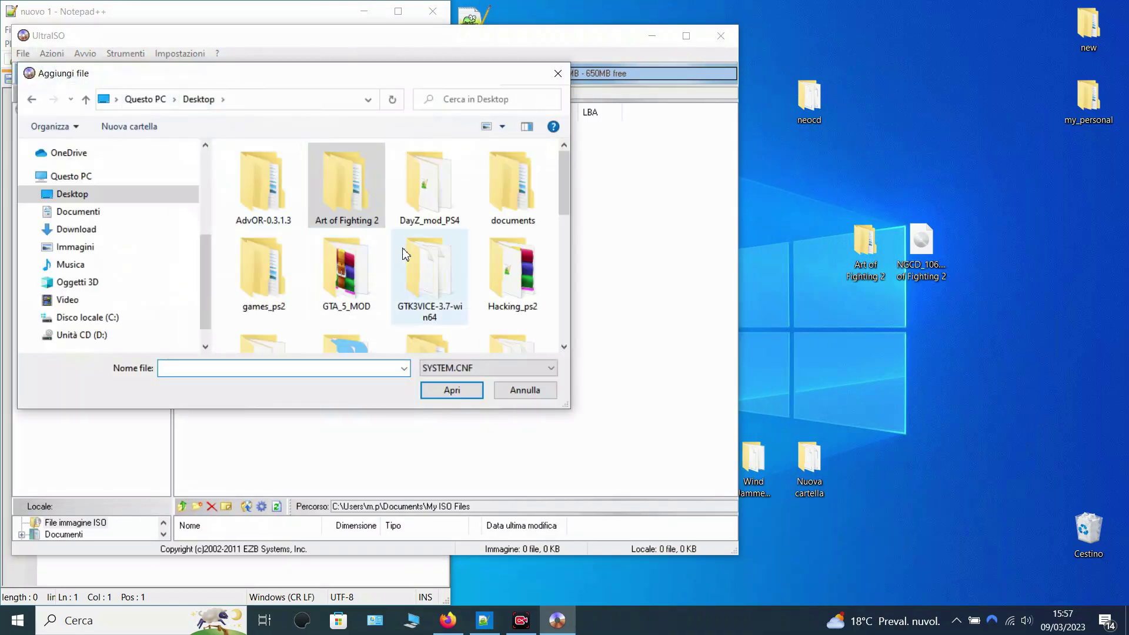
left_click_drag(563, 184, 562, 271)
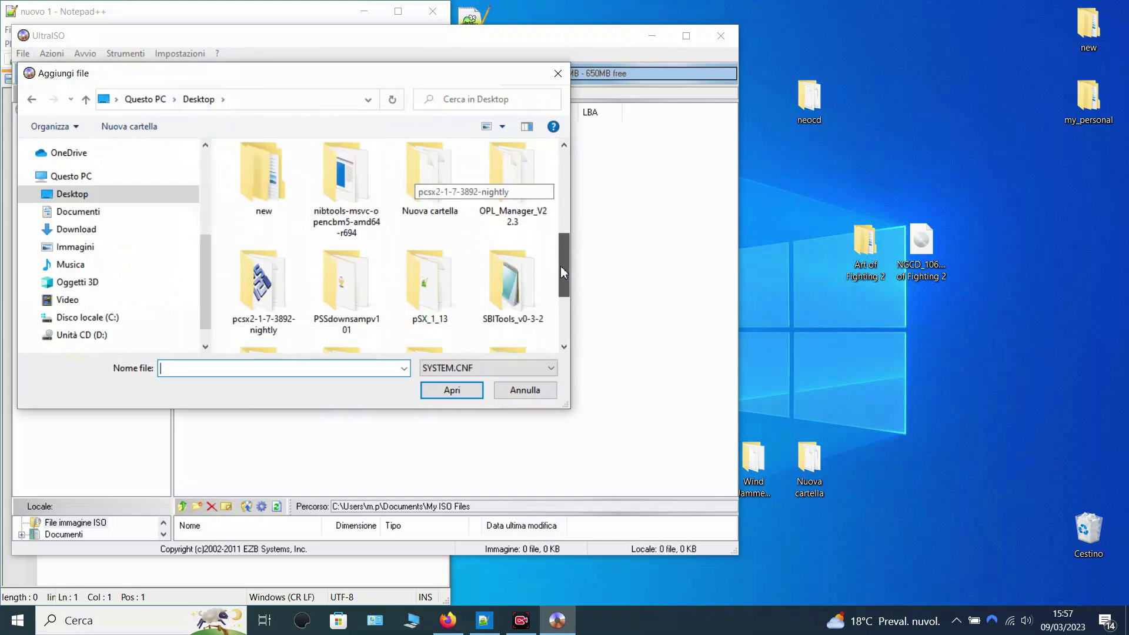
double_click(431, 176)
left_click(294, 169)
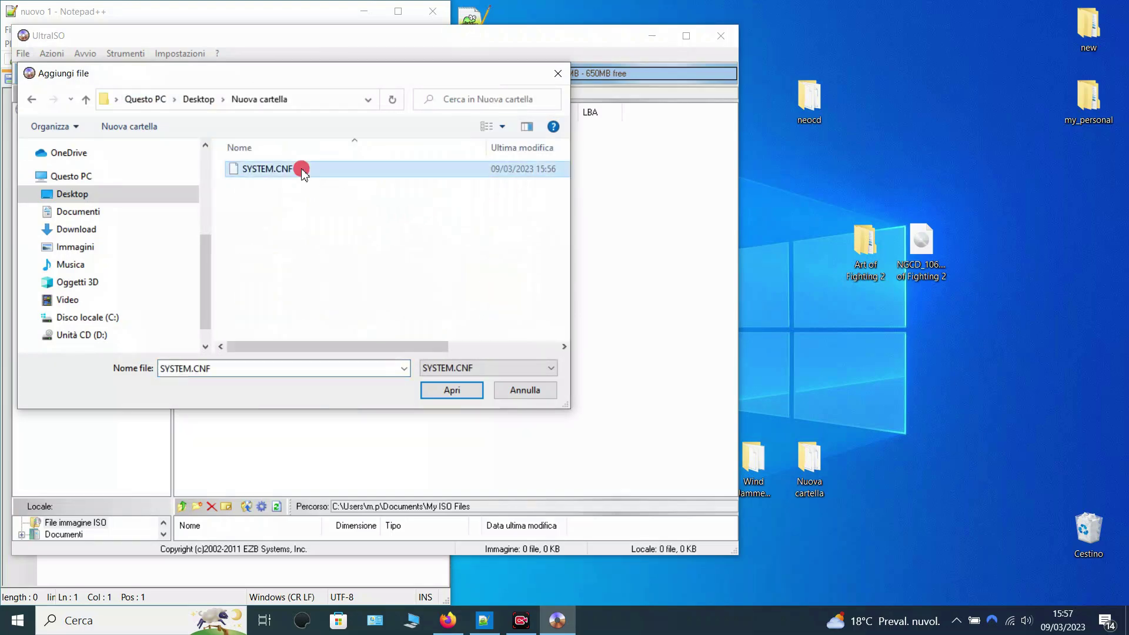
left_click(450, 390)
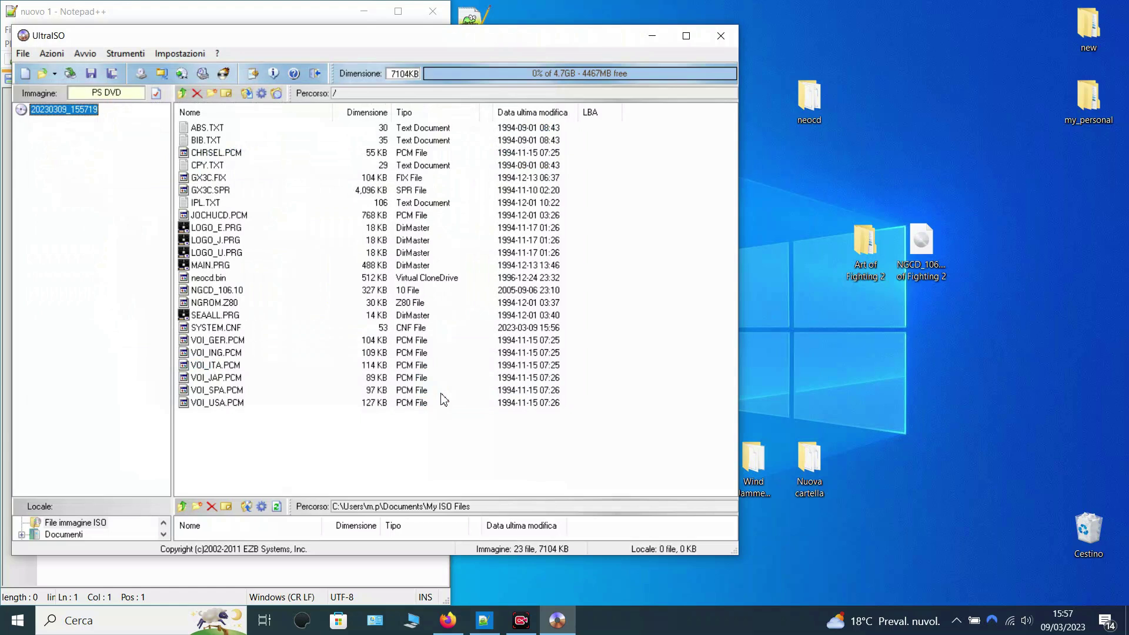
Save the image as an ISO on the desktop, starting its file name with the copied name NGCD_106.10 and a period.
left_click(212, 291)
left_click(213, 292)
key("super+c")
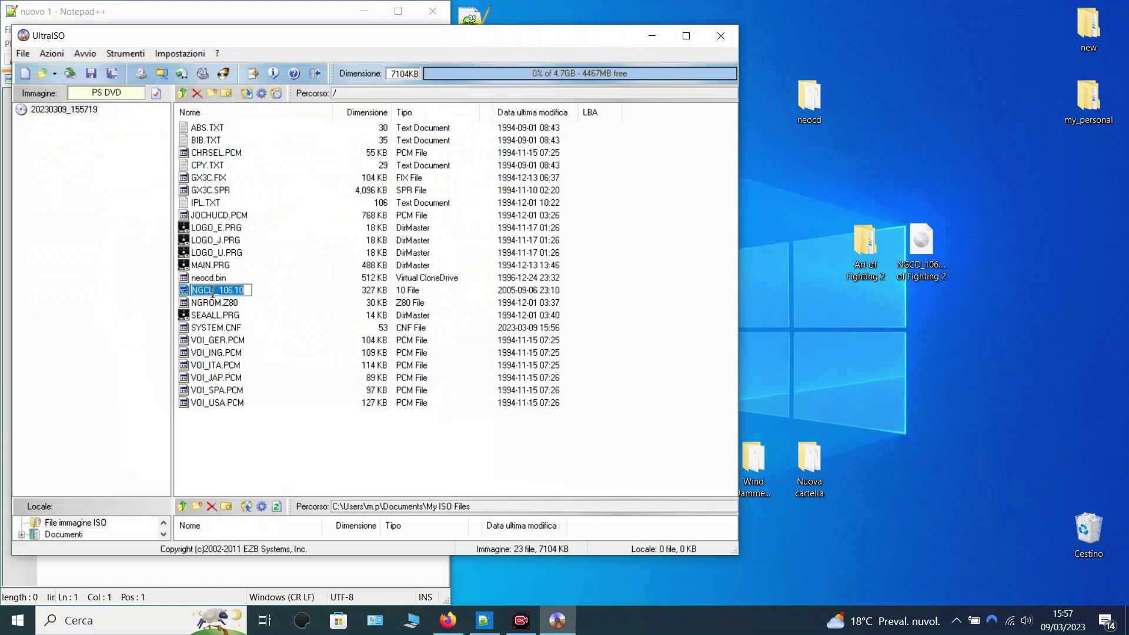
right_click(213, 290)
left_click(241, 339)
left_click(226, 484)
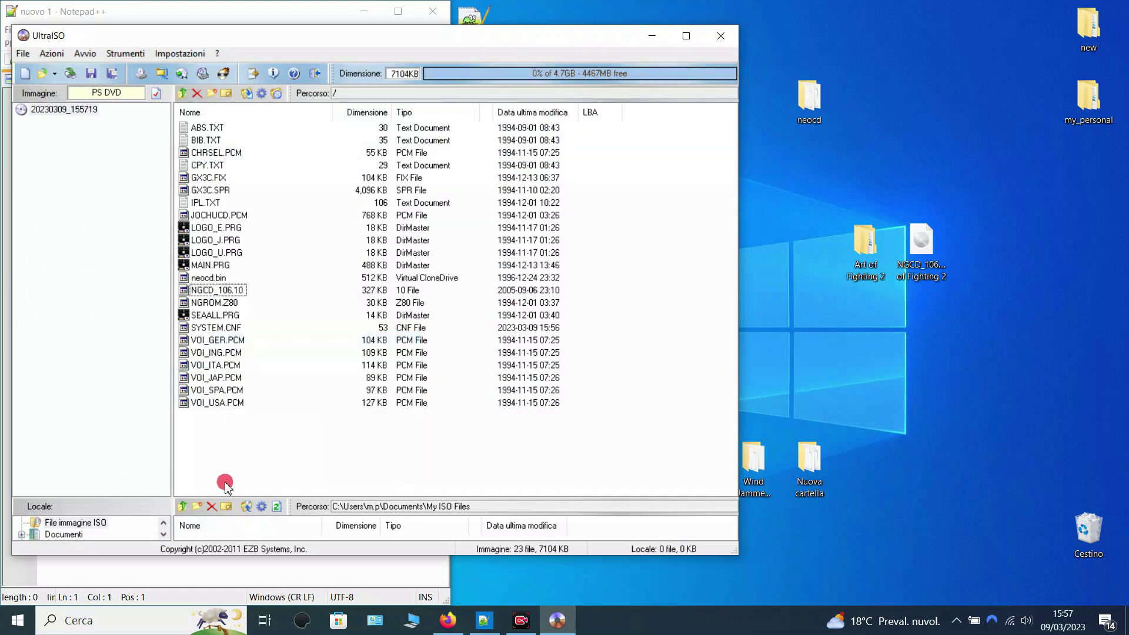
left_click(23, 54)
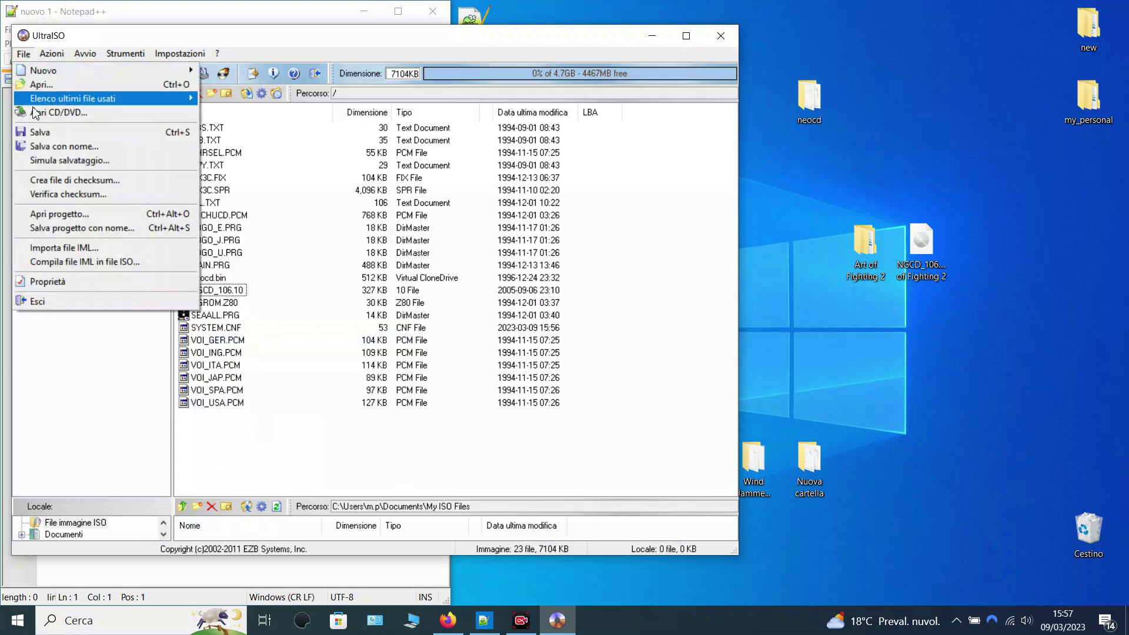
left_click(53, 146)
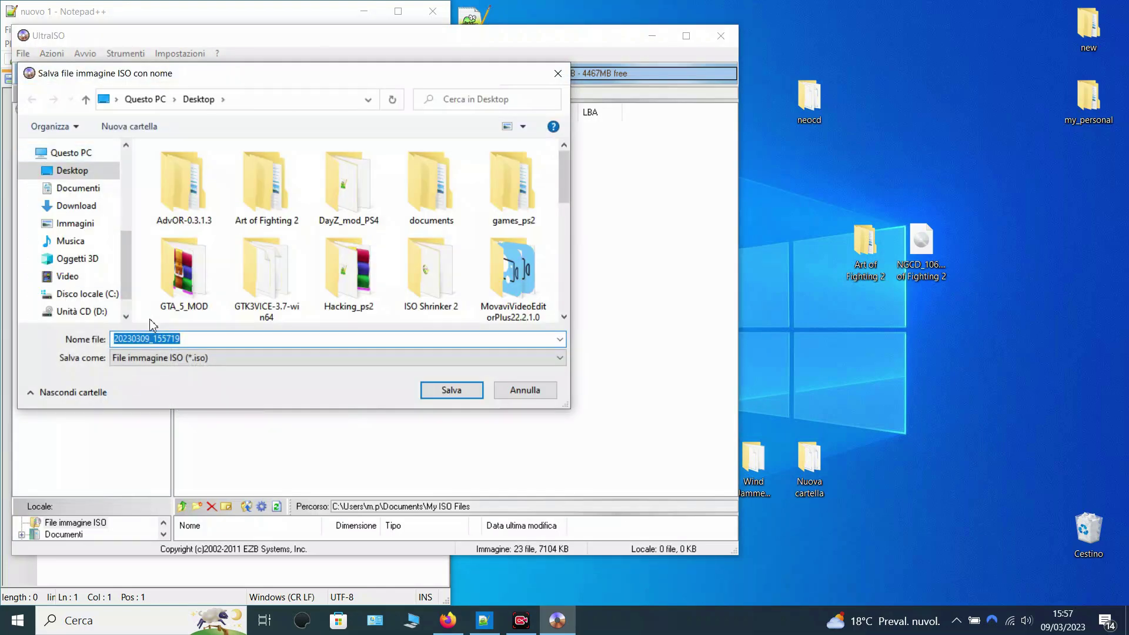
key("BackSpace")
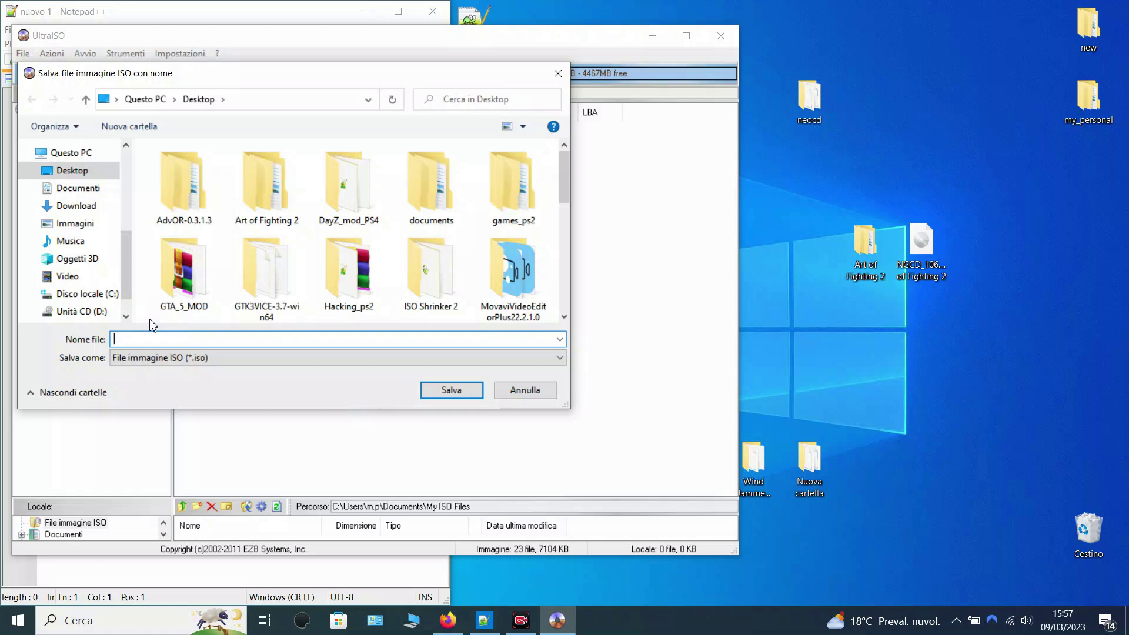
right_click(153, 338)
left_click(189, 396)
type(".")
Complete the ISO's file name as NGCD_106.10.Wind Jammers using the game folder's name without (Wld), and save it.
left_click(763, 496)
left_click(762, 495)
key("ctrl+c")
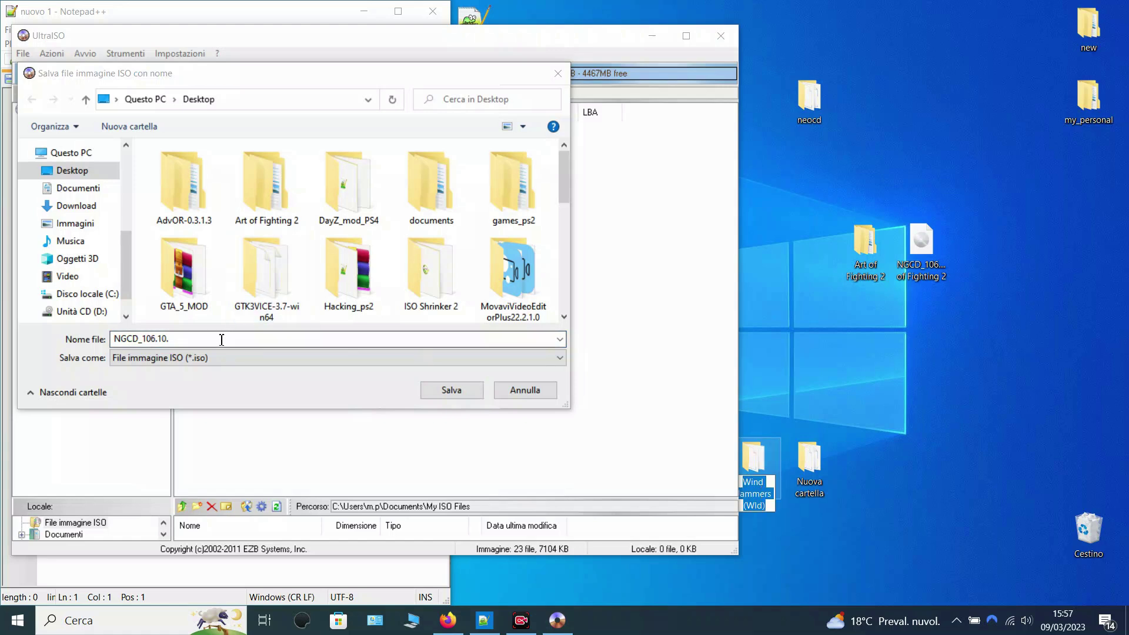
left_click(222, 339)
key("ctrl+v")
key("BackSpace")
key("BackSpace")
key("BackSpace")
key("BackSpace")
key("BackSpace")
key("BackSpace")
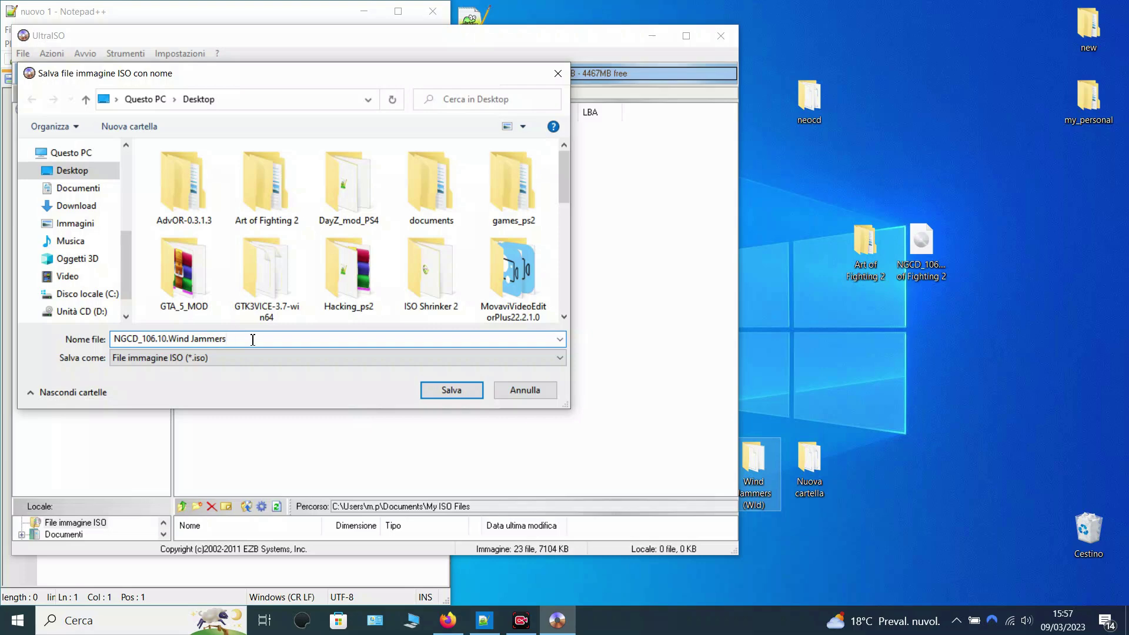
left_click(449, 392)
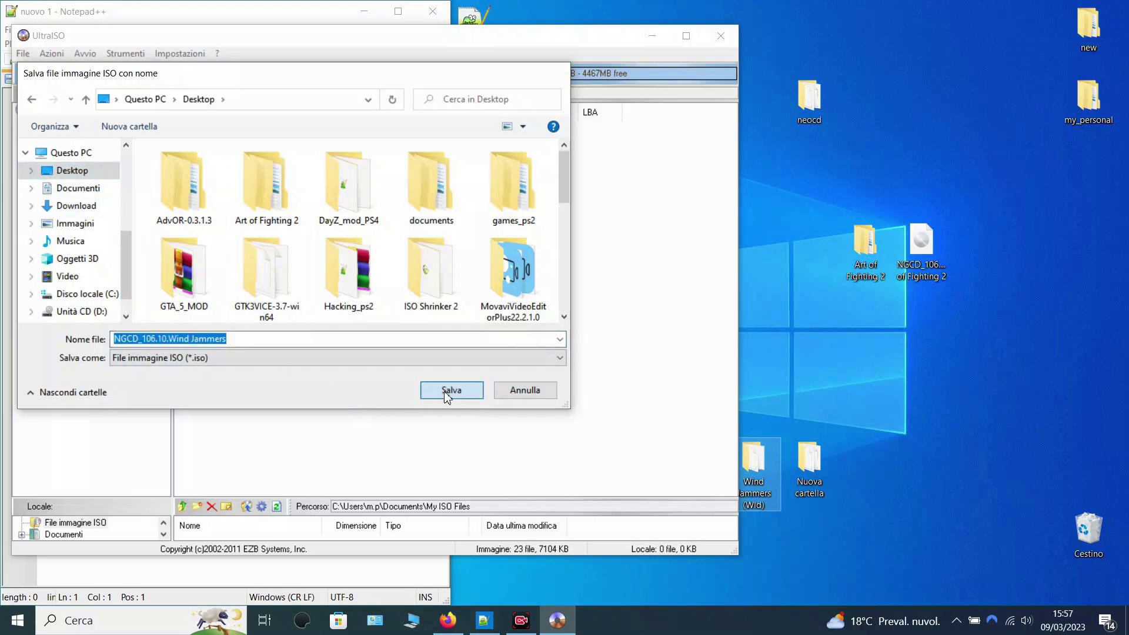
Close UltraISO and clear the used game folders from the desktop, keeping the two NGCD ISO files.
left_click(721, 37)
left_click_drag(475, 172, 859, 456)
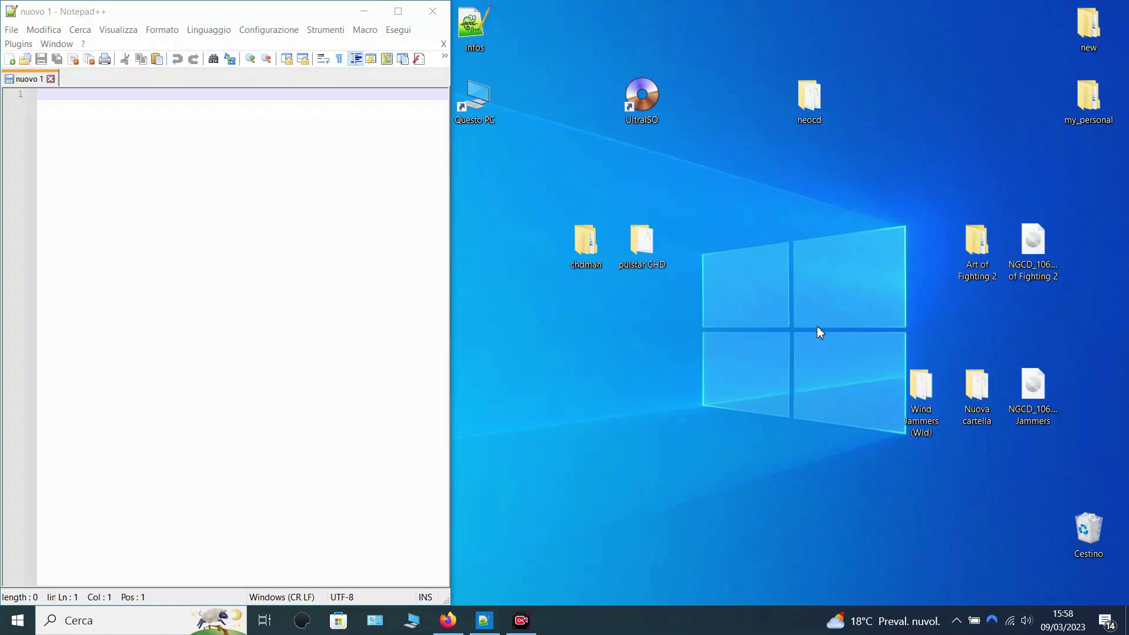
left_click_drag(980, 462, 1096, 538)
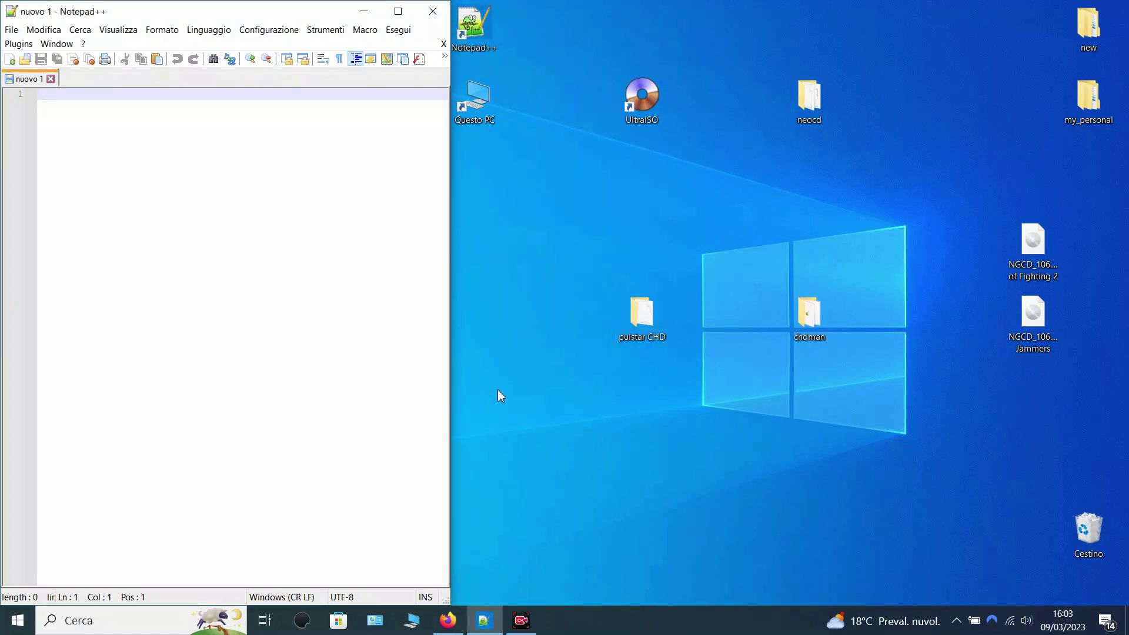
Check the two ISO files on the desktop and the contents of the pulstar CHD folder.
left_click(1034, 246)
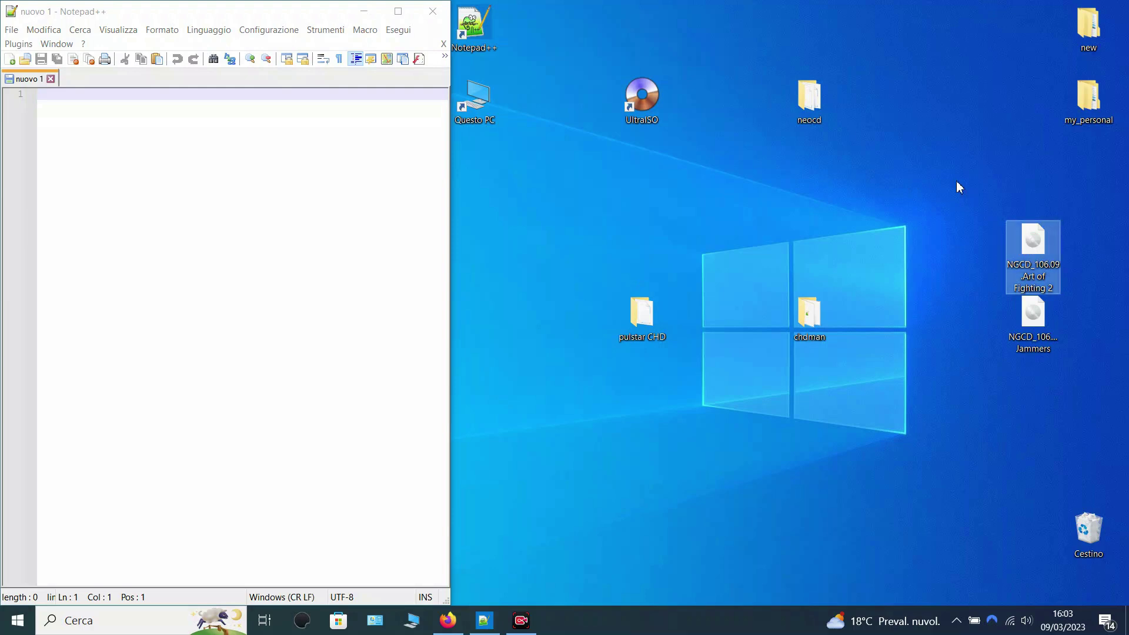
left_click(1032, 332)
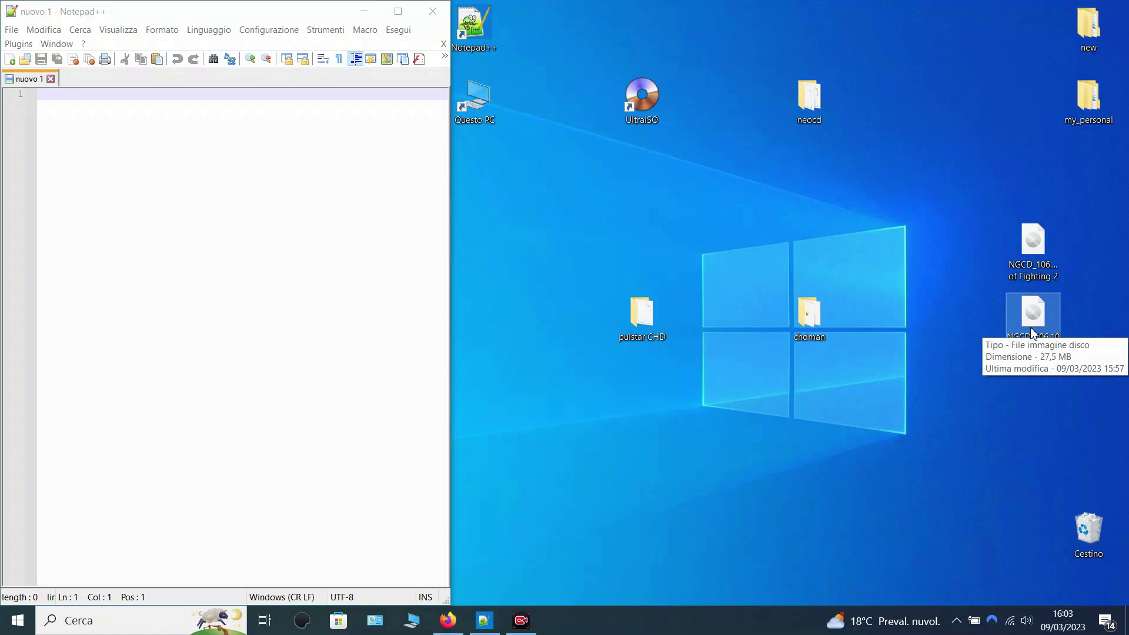
left_click(728, 471)
double_click(636, 312)
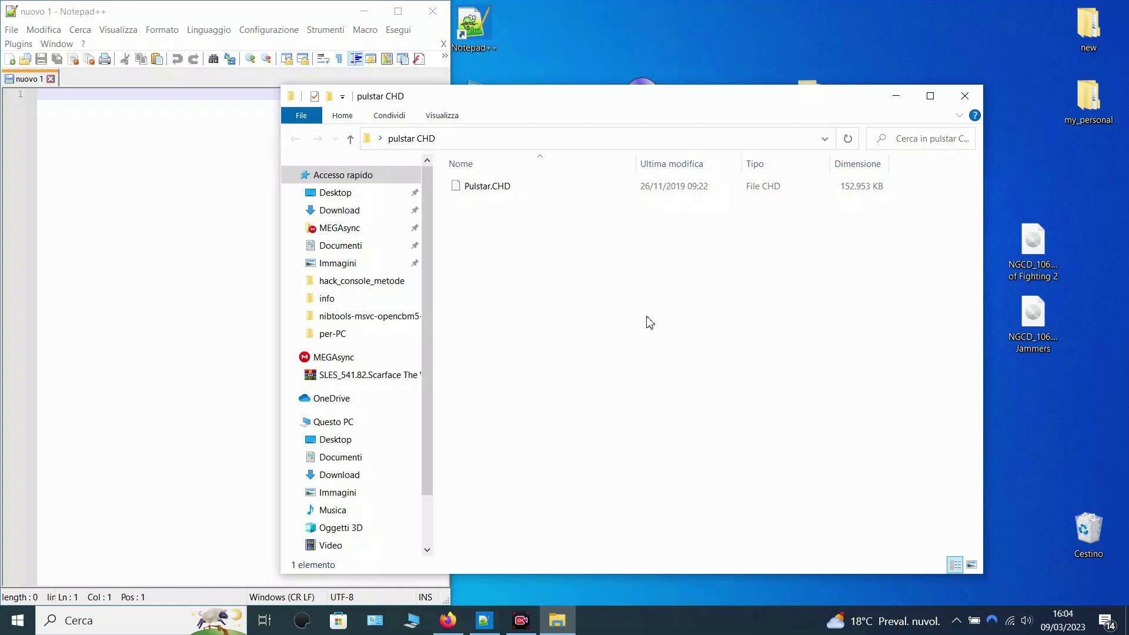
left_click(965, 97)
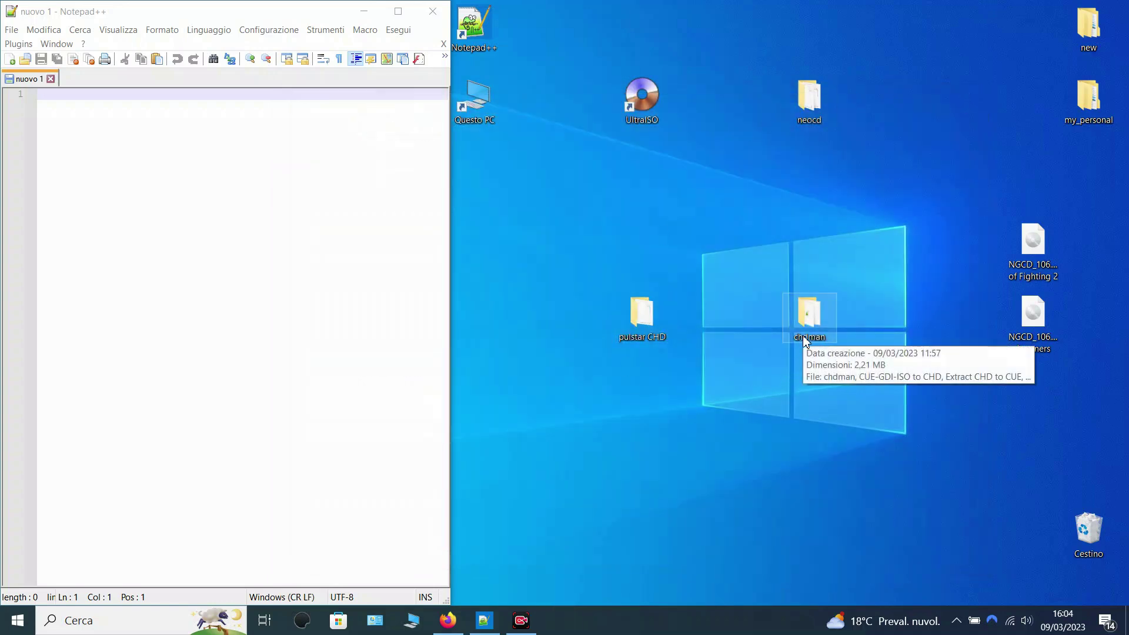
Open a Command Prompt and shrink its window so the pulstar CHD and chdman folders stay reachable.
left_click(131, 628)
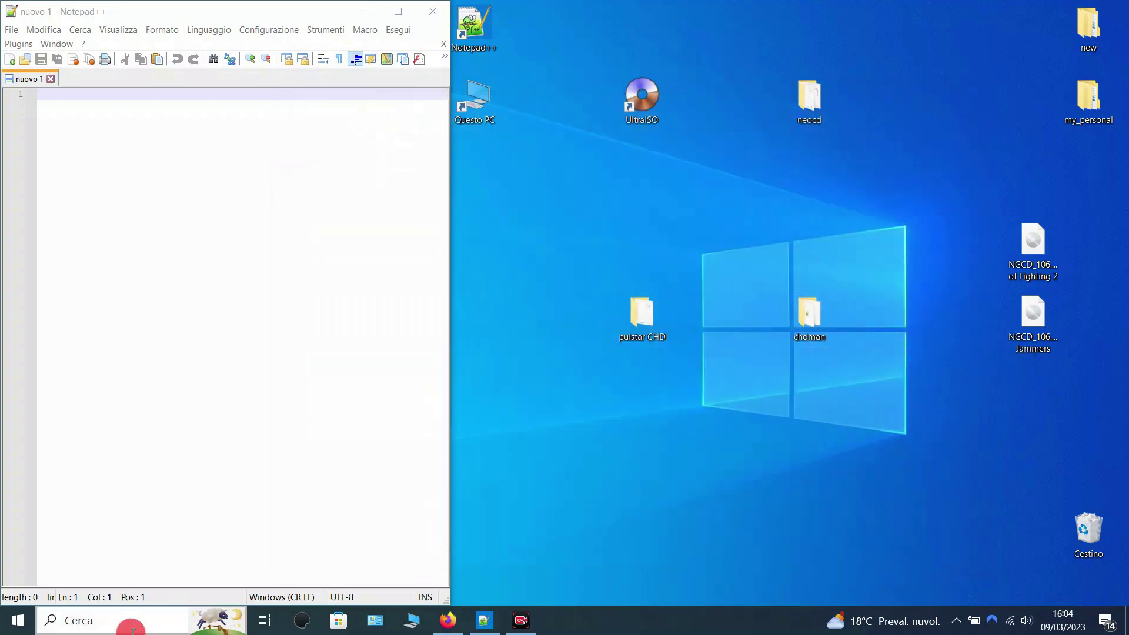
type("cmd")
key("Return")
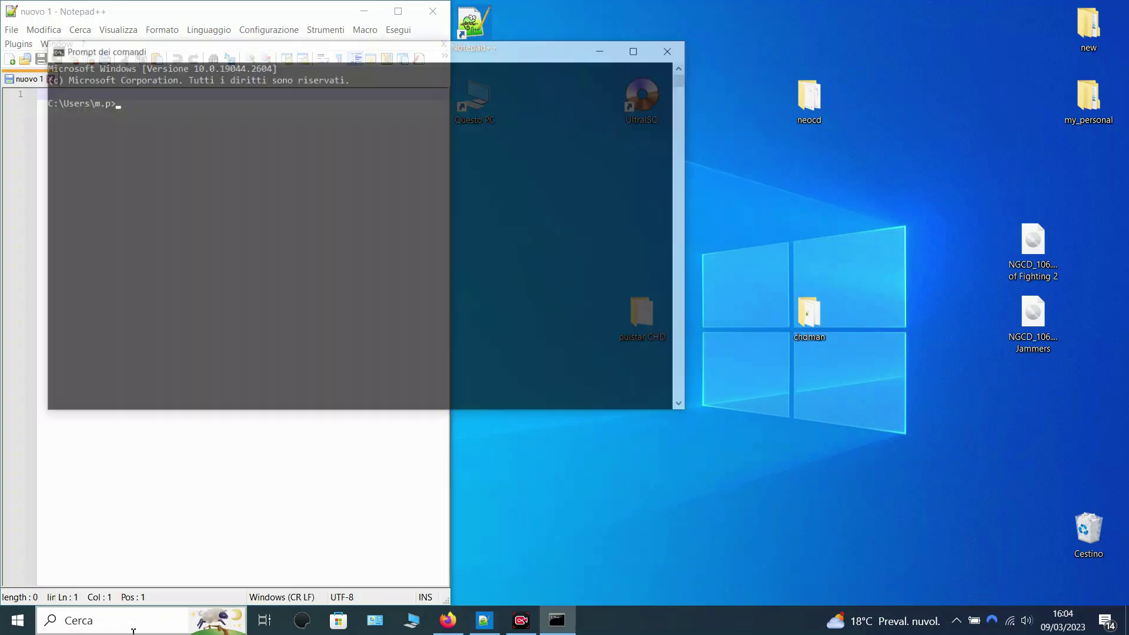
left_click_drag(689, 413, 603, 355)
left_click(421, 212)
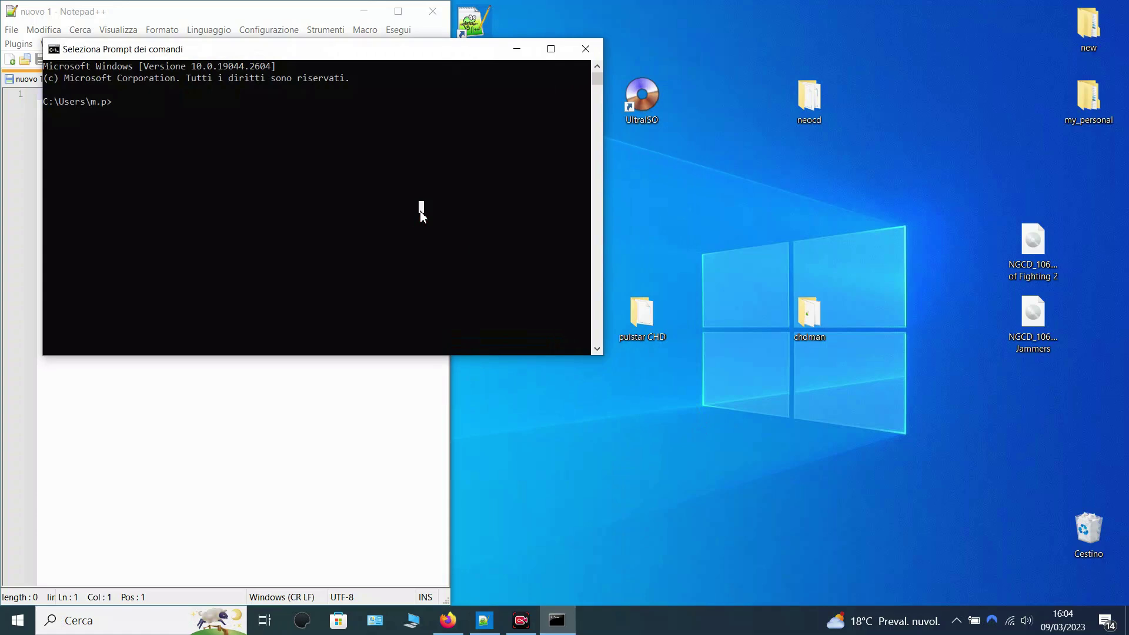
Change the Command Prompt directory to the desktop's chdman folder and list its files with dir.
type("cd")
left_click_drag(807, 310, 407, 221)
key("Return")
type("dir")
key("Return")
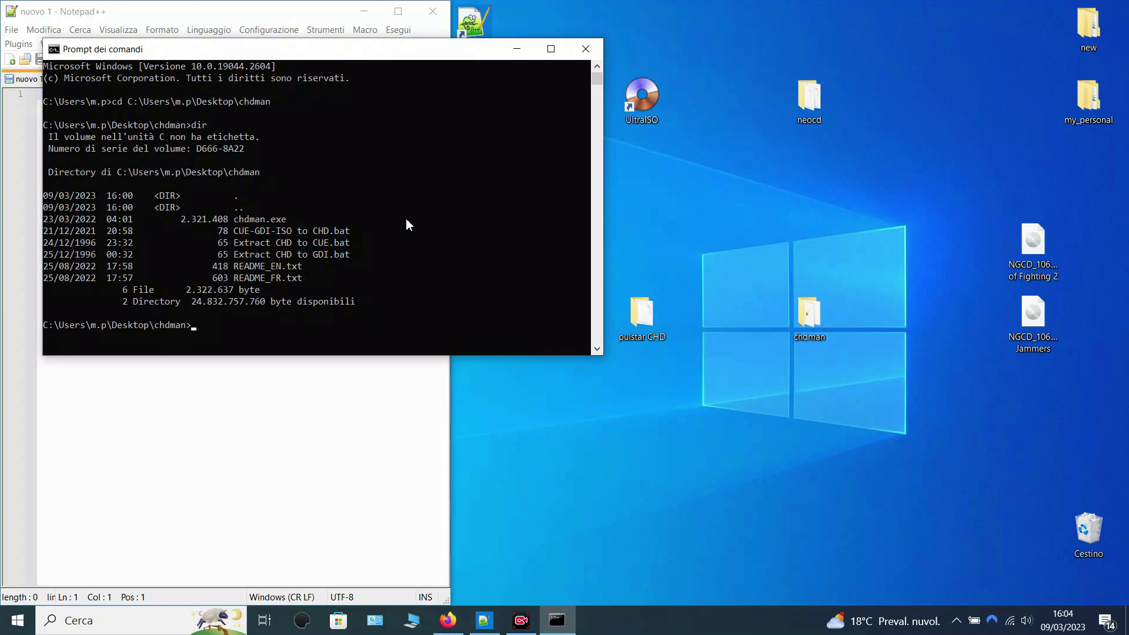
Run chdman help and examine the description of the extractcd command.
type("chdman help")
key("Return")
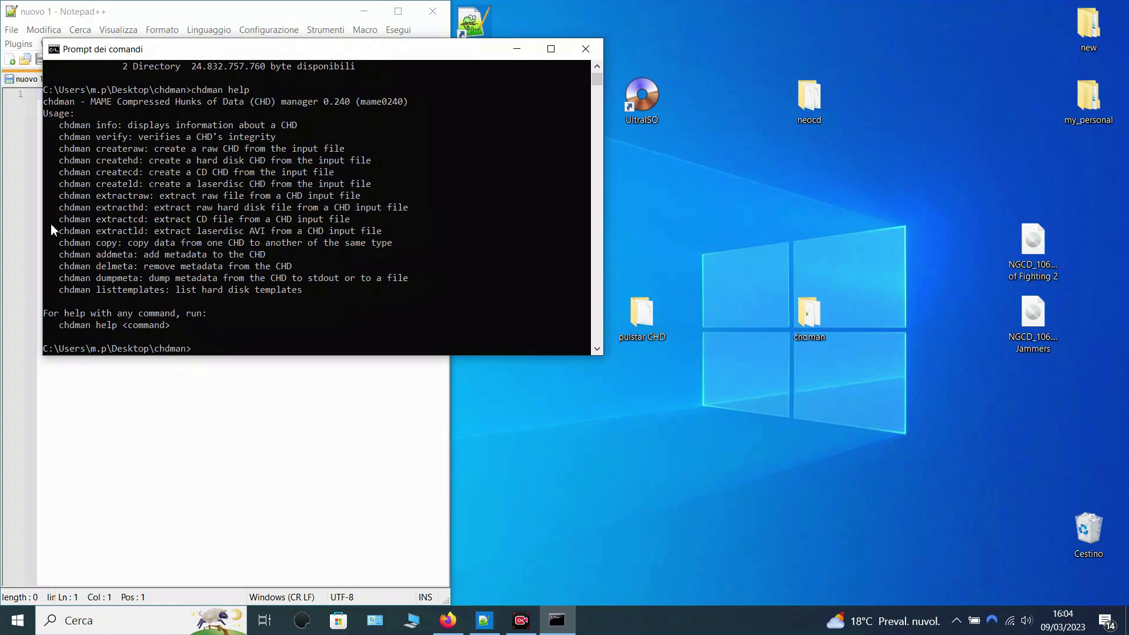
left_click_drag(60, 220, 353, 224)
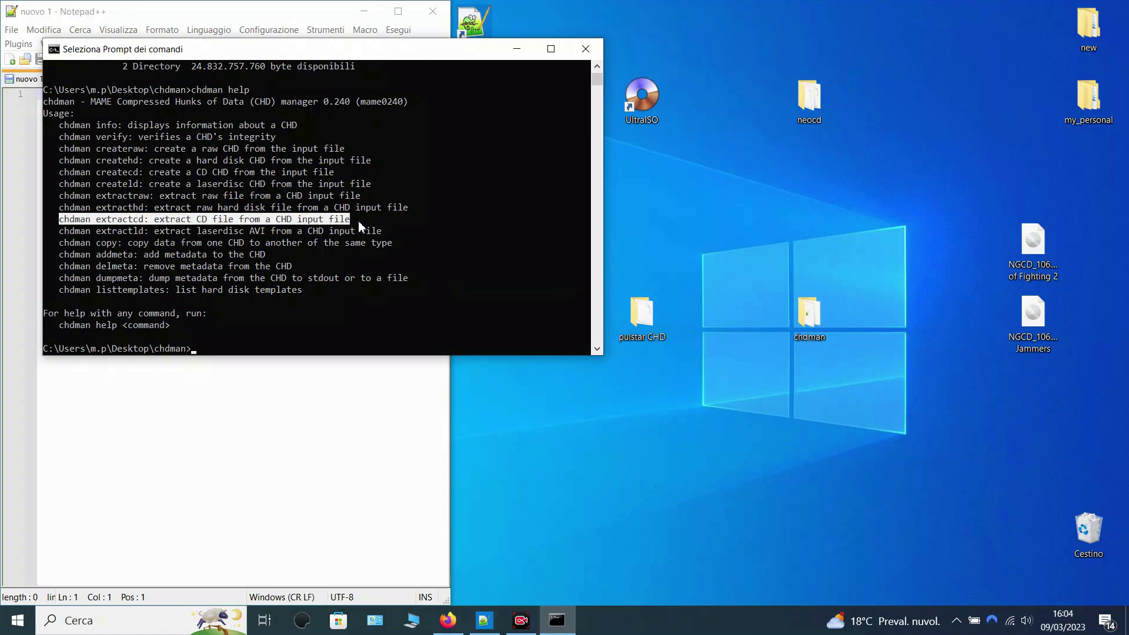
left_click(360, 220)
Copy chdman extractcd from the help listing to the prompt and add the -i option.
left_click_drag(61, 227, 143, 226)
key("super+c")
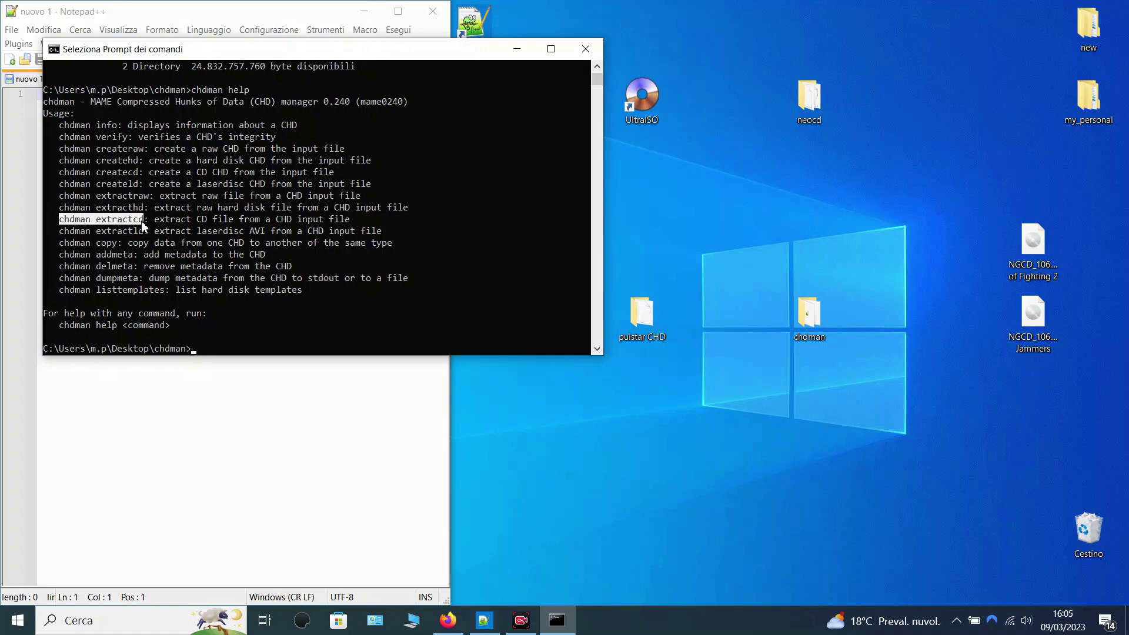
right_click(143, 227)
right_click(263, 334)
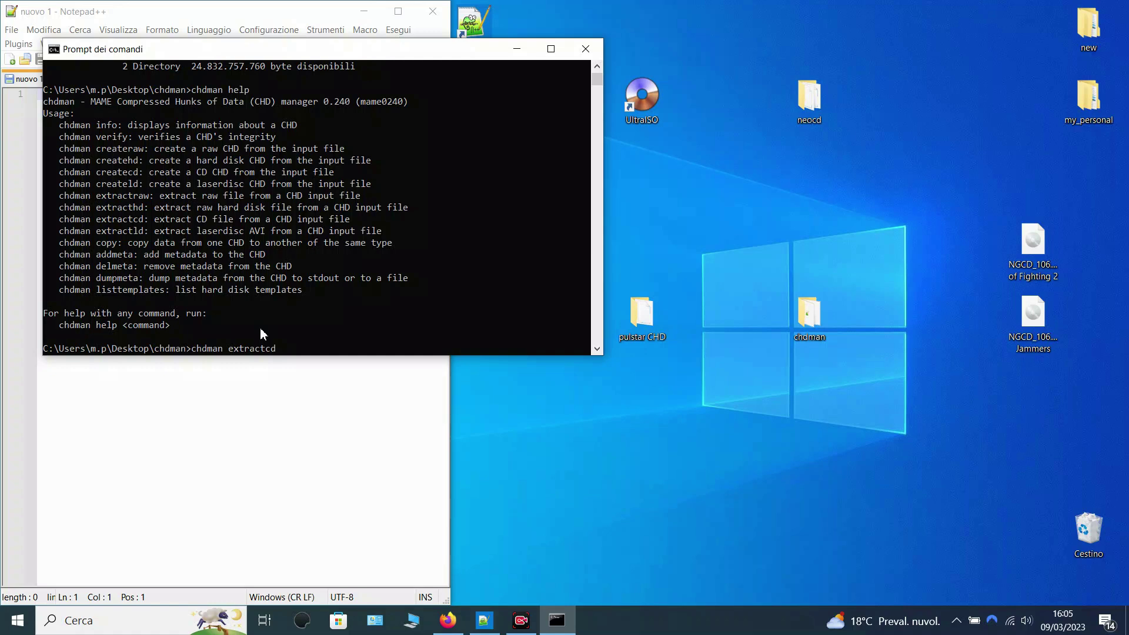
type("-i")
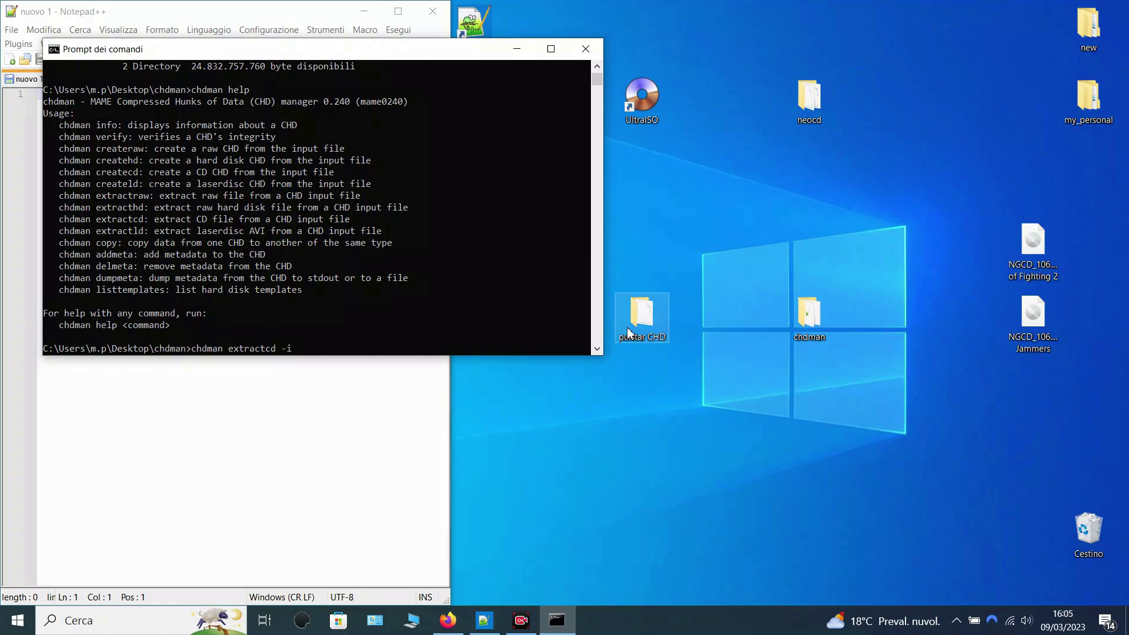
Add the path of Pulstar.CHD from the pulstar CHD folder as the command's input file, and close the folder.
double_click(641, 318)
left_click_drag(553, 117, 709, 147)
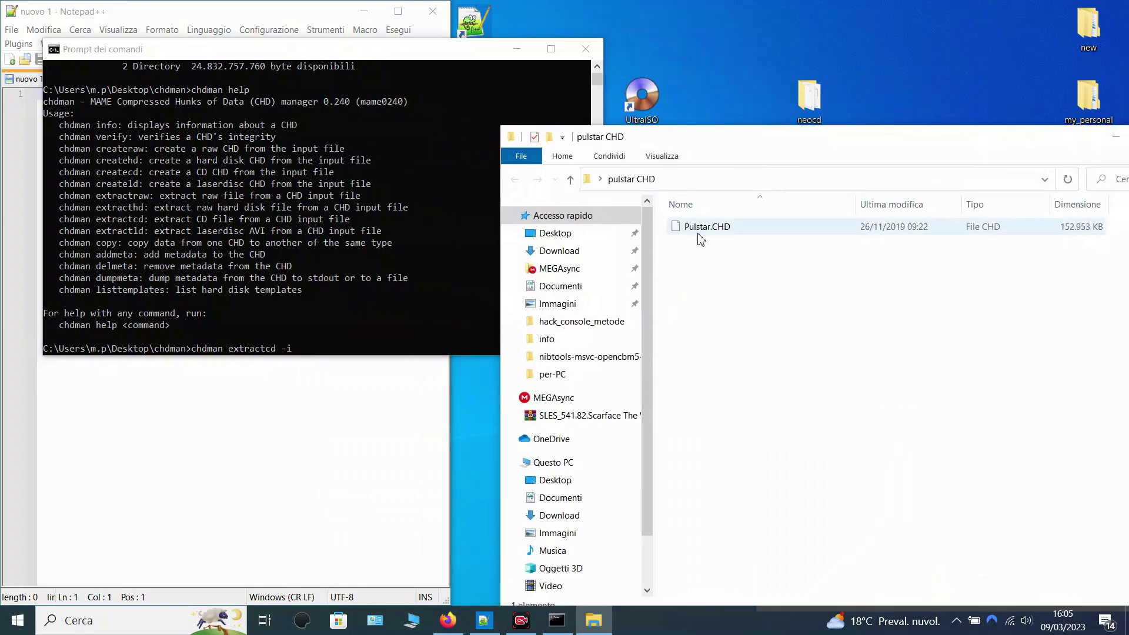
left_click_drag(701, 239, 403, 330)
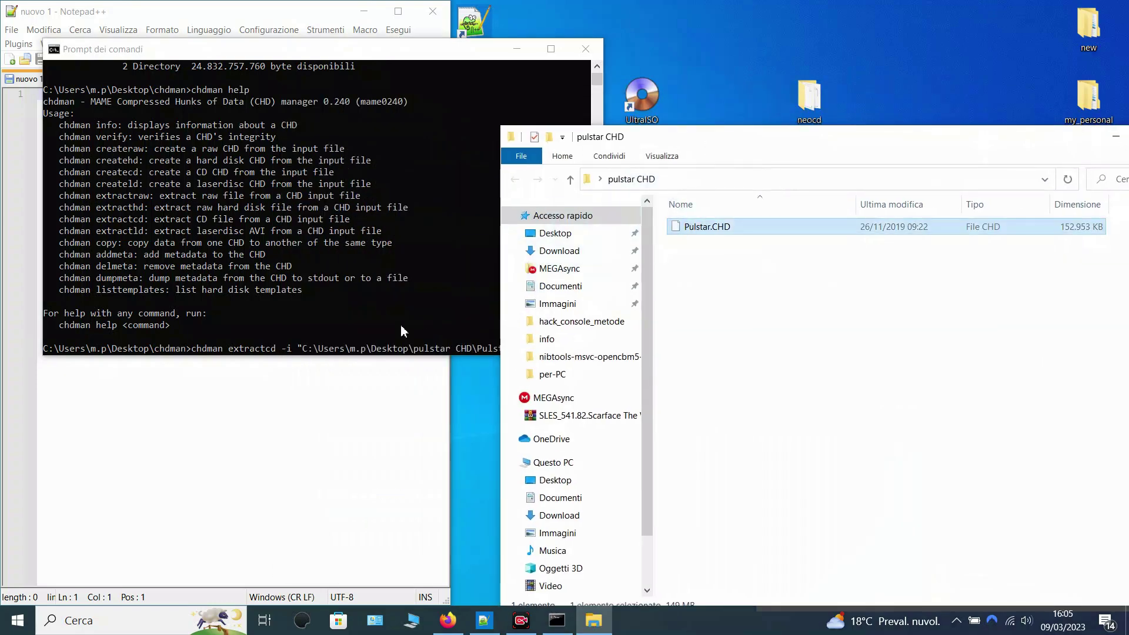
left_click_drag(1080, 141, 839, 147)
left_click(935, 150)
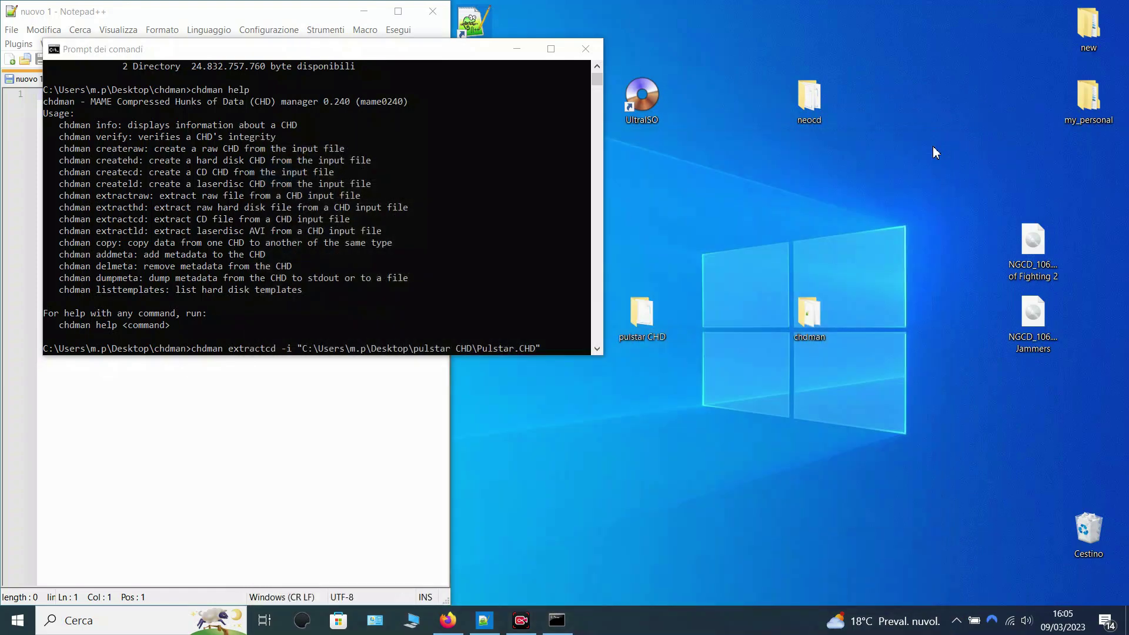
Complete the extractcd command with the output option -o pulstar, enlarge and reposition the console window, and run the extraction.
left_click(550, 345)
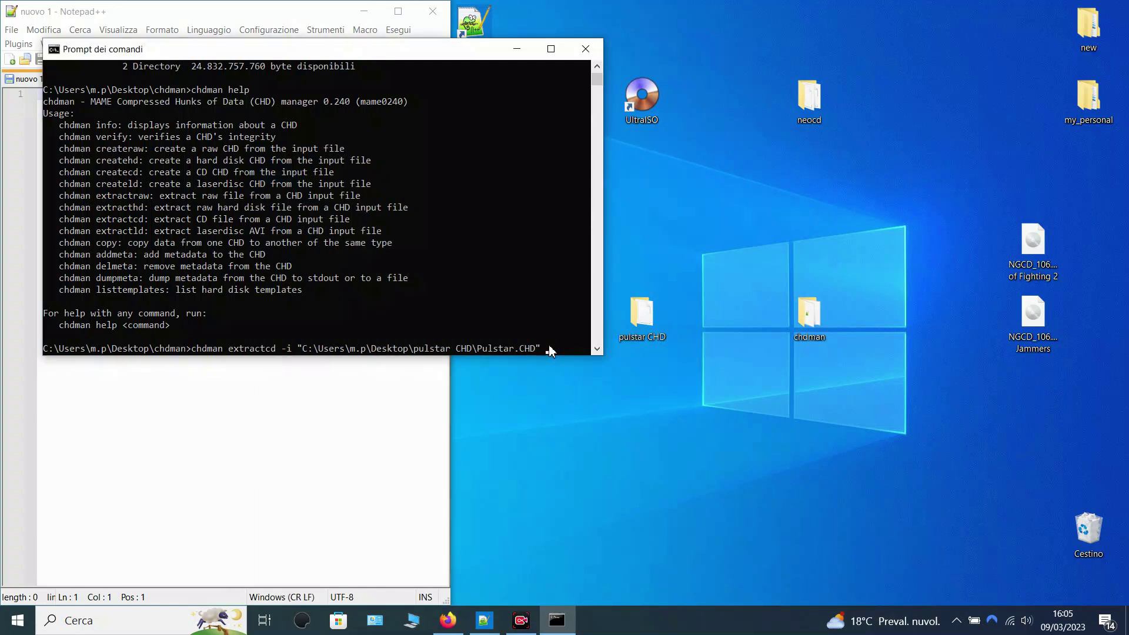
type("-o")
left_click_drag(607, 303, 1005, 303)
left_click_drag(716, 42, 734, 17)
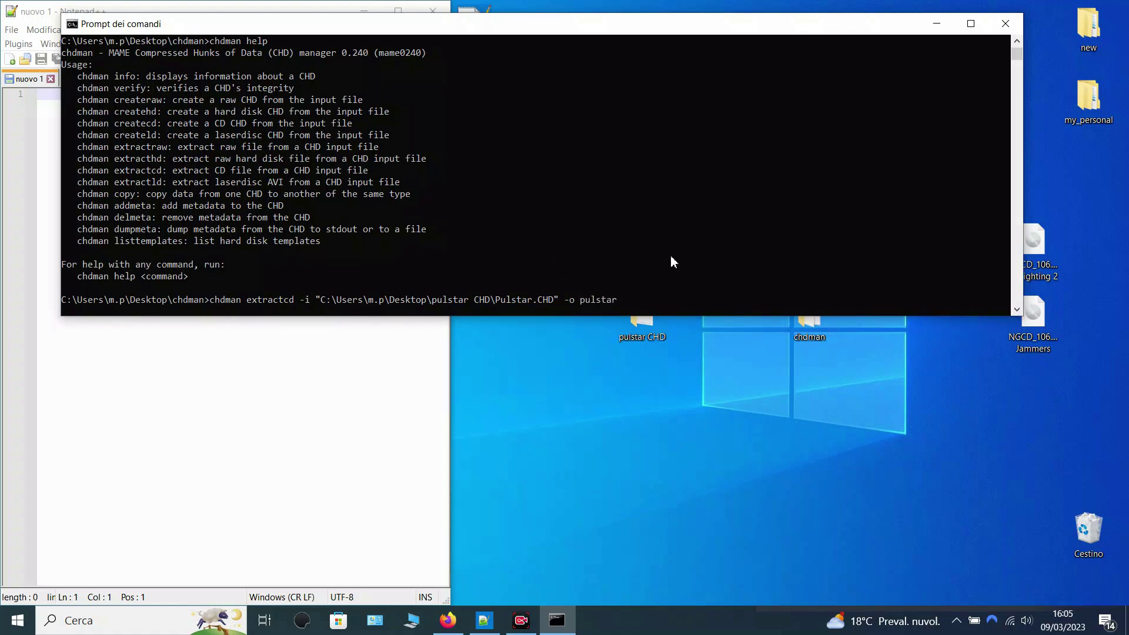
key("Return")
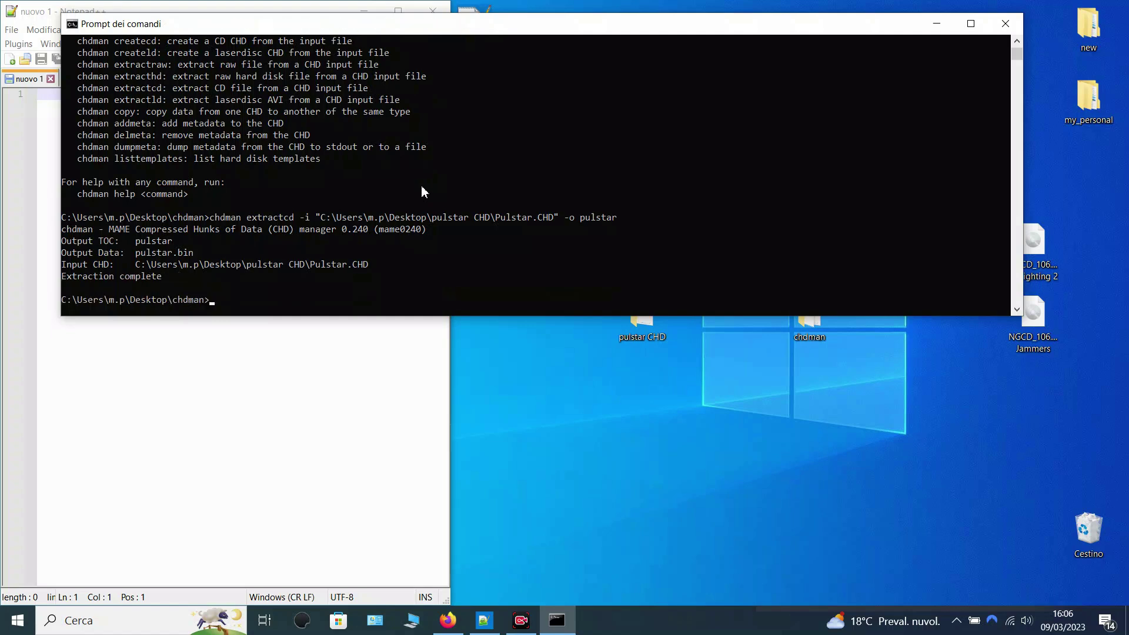
Exit the Command Prompt and open the desktop's chdman folder, moving its window clear of the empty desktop area.
type("exit")
key("Return")
double_click(807, 311)
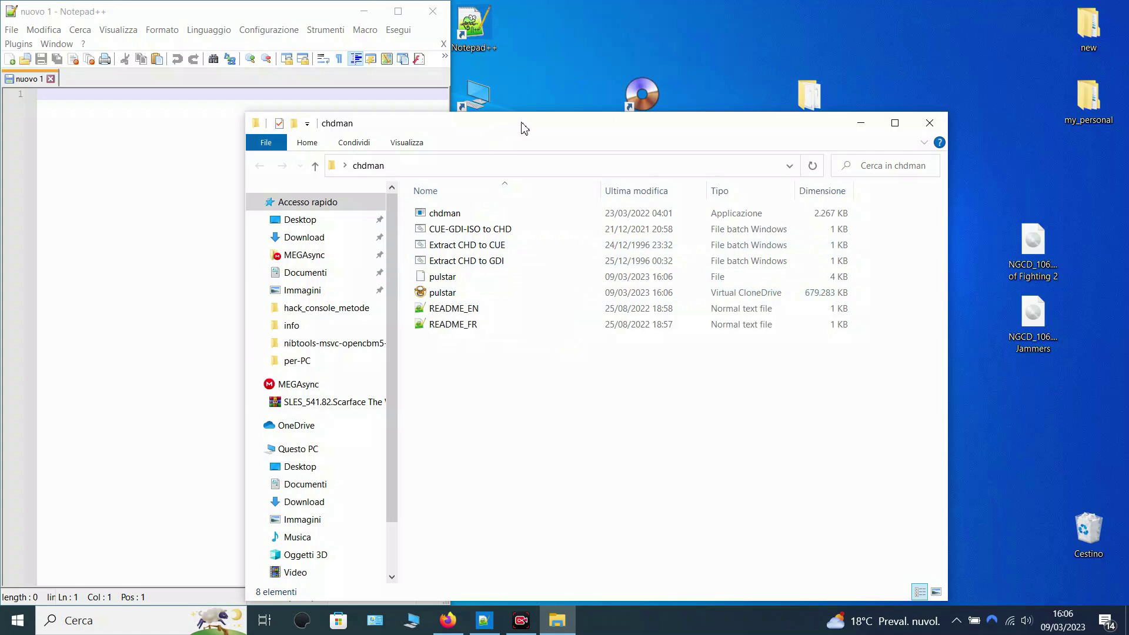
left_click_drag(517, 121, 320, 95)
Create a new folder on the desktop with the default name Nuova cartella and place it above the Recycle Bin area.
left_click(952, 481)
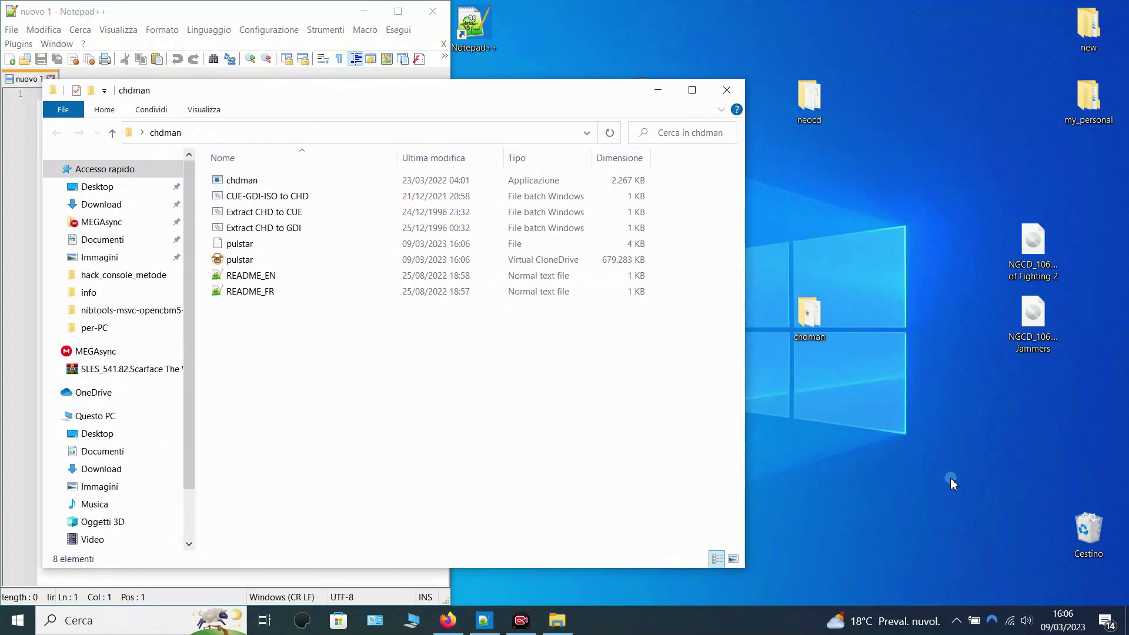
right_click(952, 481)
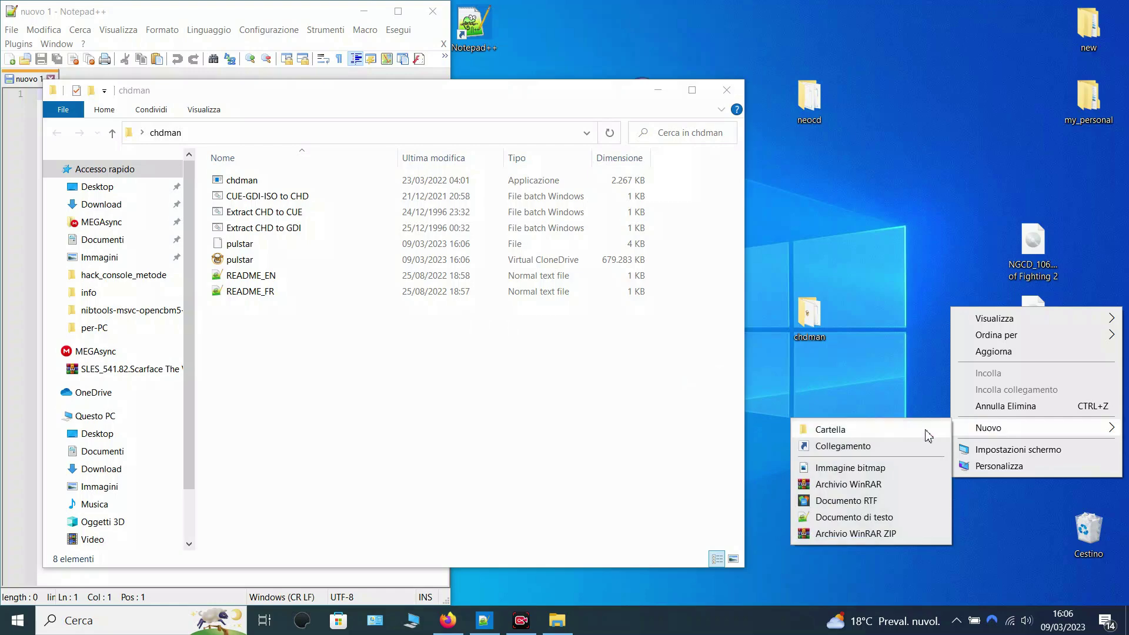
left_click(918, 430)
left_click_drag(965, 517, 964, 471)
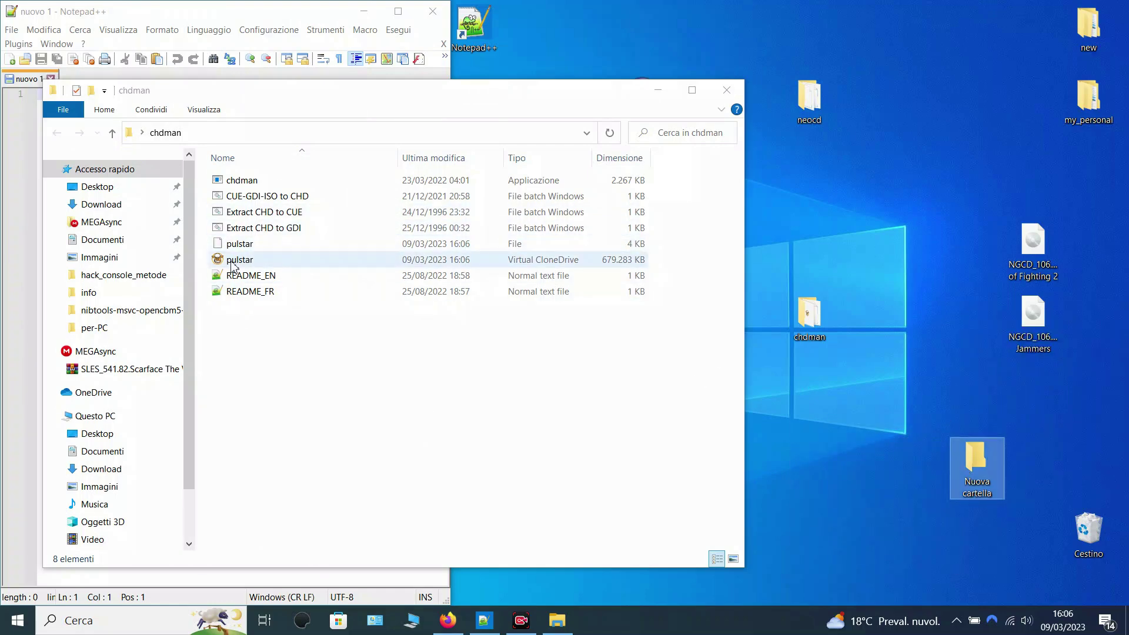
Mount the extracted pulstar disc image, copy all its files into Nuova cartella, and close the mounted drive's window.
double_click(234, 260)
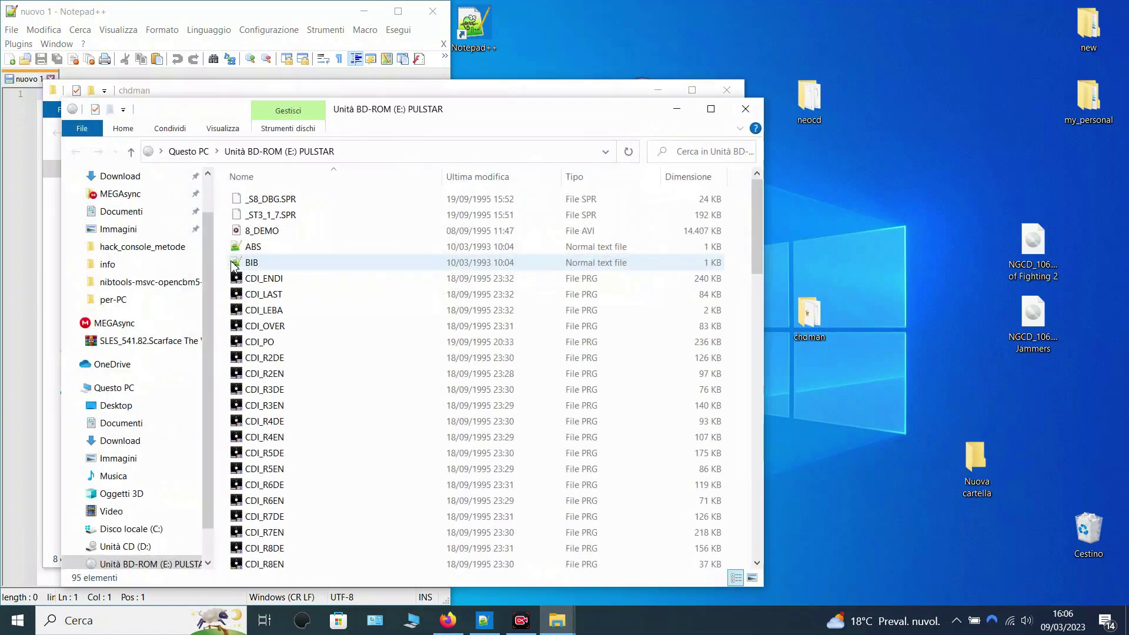
left_click_drag(758, 205, 764, 505)
left_click_drag(605, 555, 237, 109)
left_click_drag(282, 385, 976, 482)
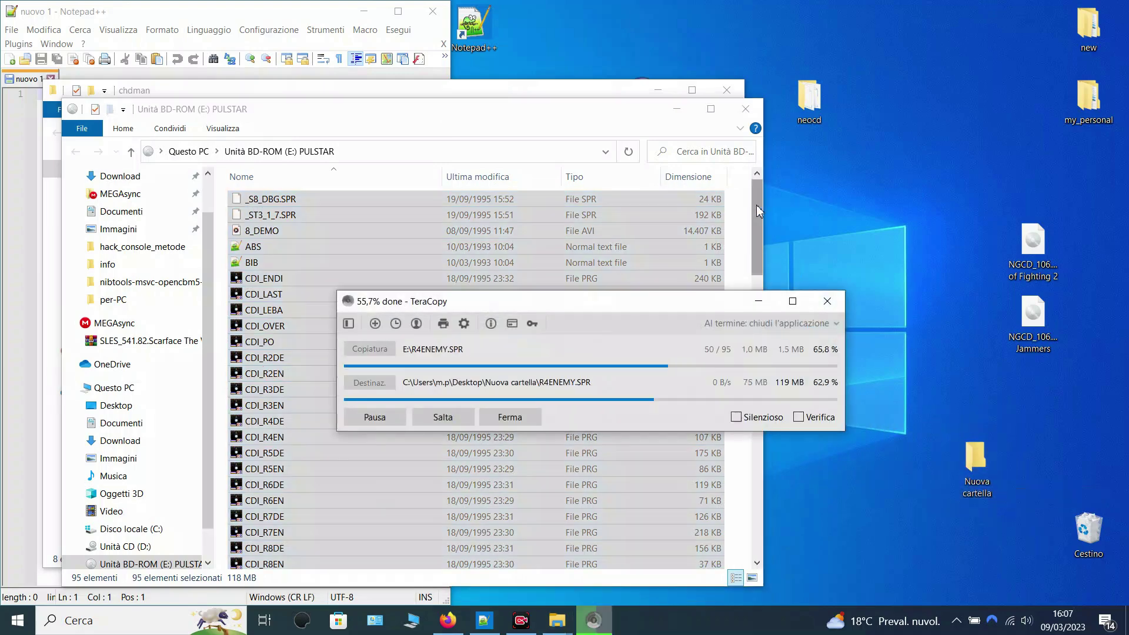
left_click_drag(758, 272, 759, 226)
left_click(745, 108)
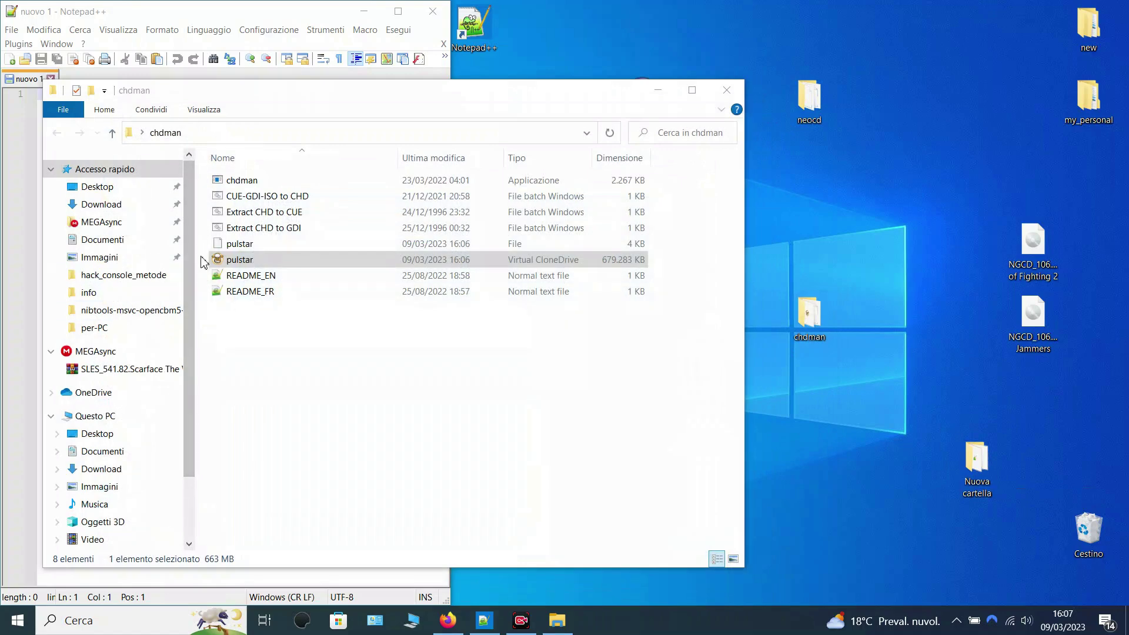
Try to delete both extracted pulstar files from the chdman folder, cancelling the operation for the image in use.
left_click_drag(202, 254, 255, 250)
right_click(260, 243)
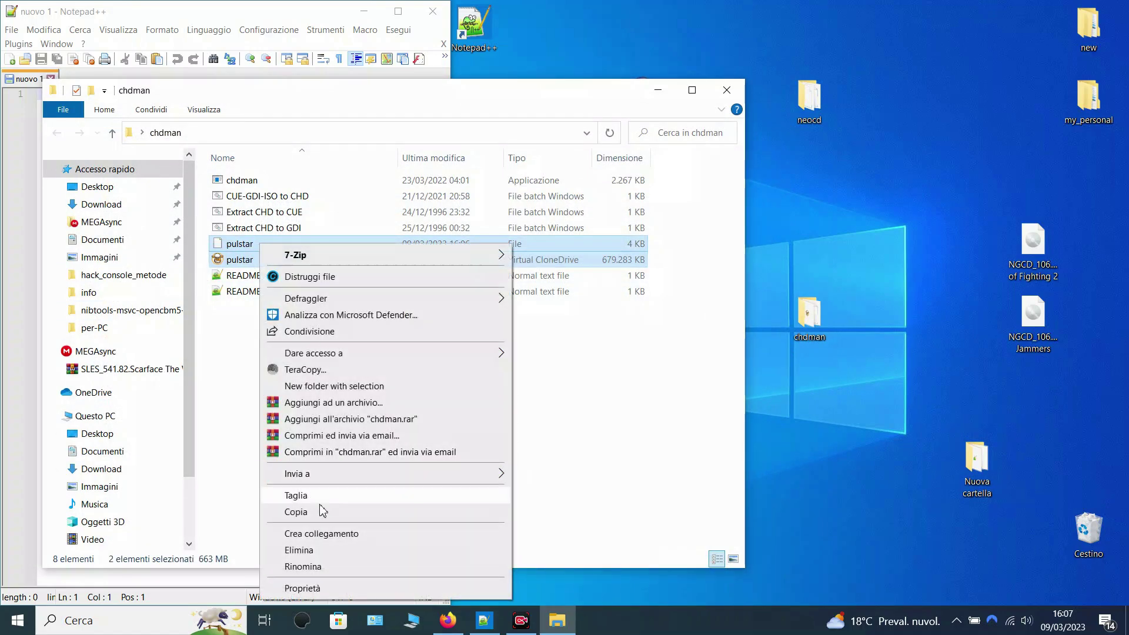
left_click(321, 550)
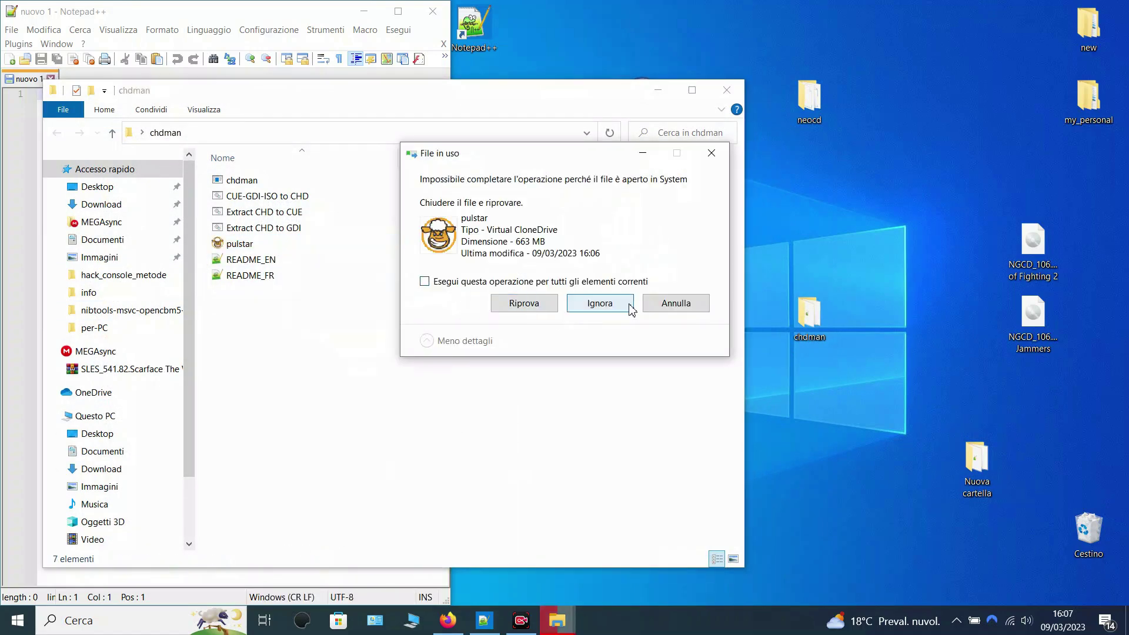
left_click(676, 304)
Unmount pulstar.bin from Virtual CloneDrive's drive E.
left_click(954, 628)
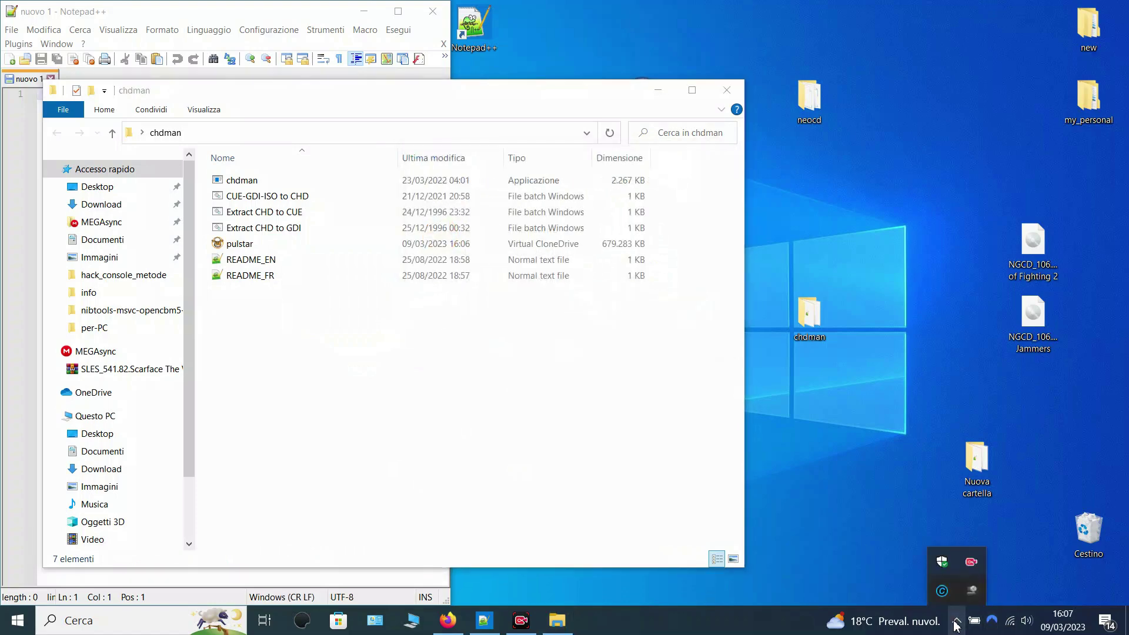
right_click(976, 598)
mouse_move(917, 581)
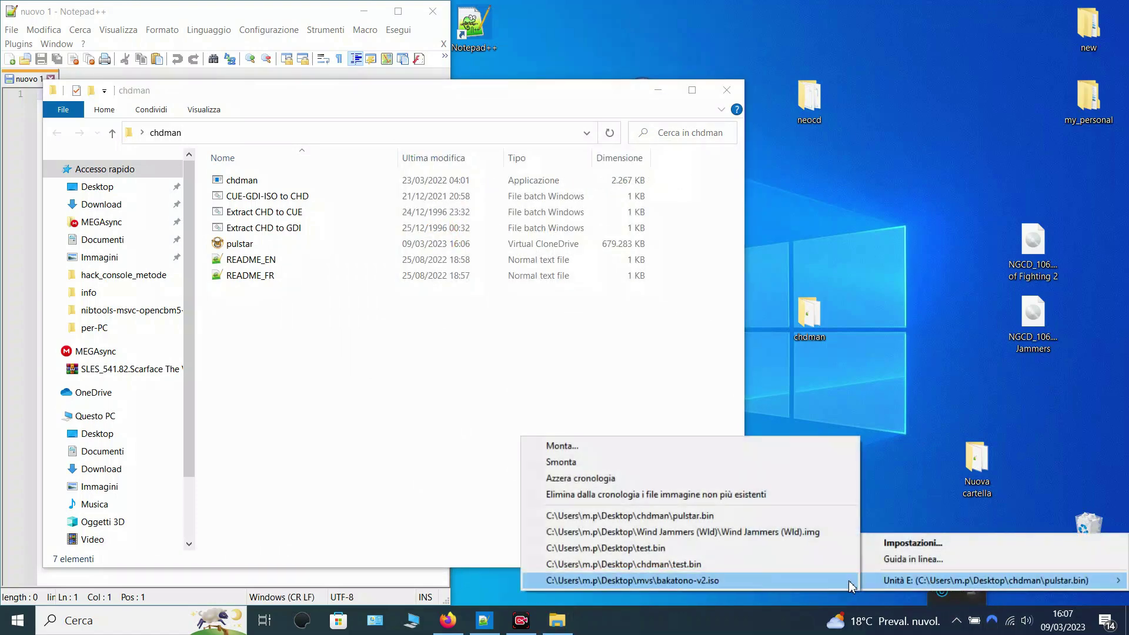
left_click(577, 462)
Delete the remaining pulstar disc image from the chdman folder and close the folder.
left_click(406, 243)
right_click(406, 243)
left_click(484, 555)
left_click(727, 91)
Move Nuova cartella beside the pulstar CHD folder on the desktop, and open it and the neocd folder in separate windows.
left_click_drag(982, 471, 703, 325)
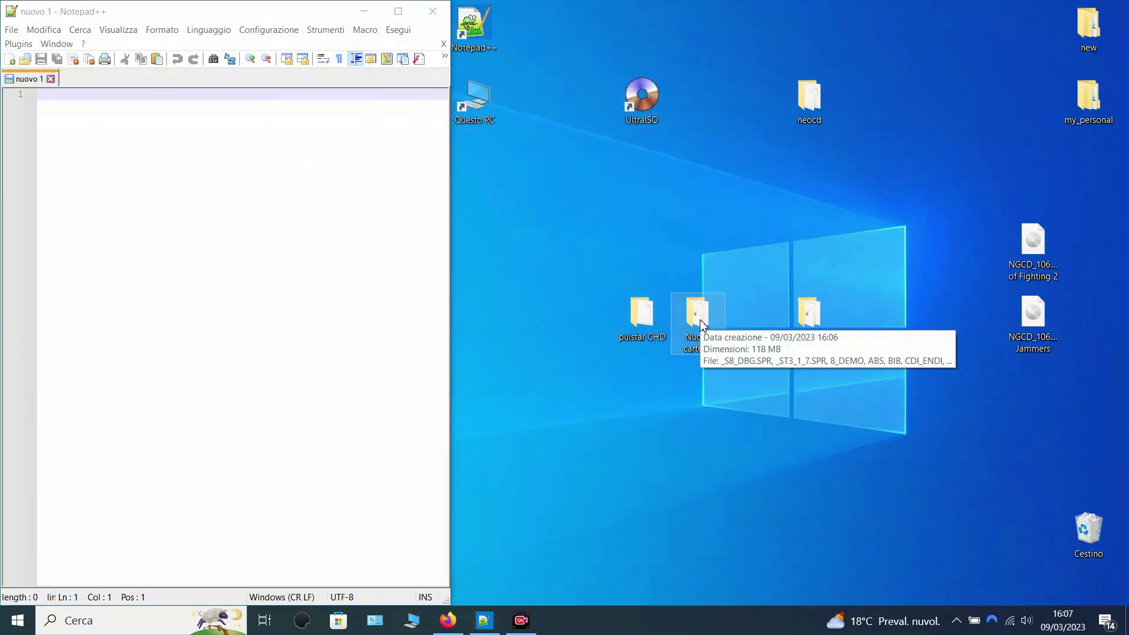
double_click(704, 325)
left_click(810, 99)
double_click(811, 100)
left_click_drag(406, 122, 998, 189)
left_click_drag(801, 364, 732, 256)
right_click(732, 259)
left_click(1029, 407)
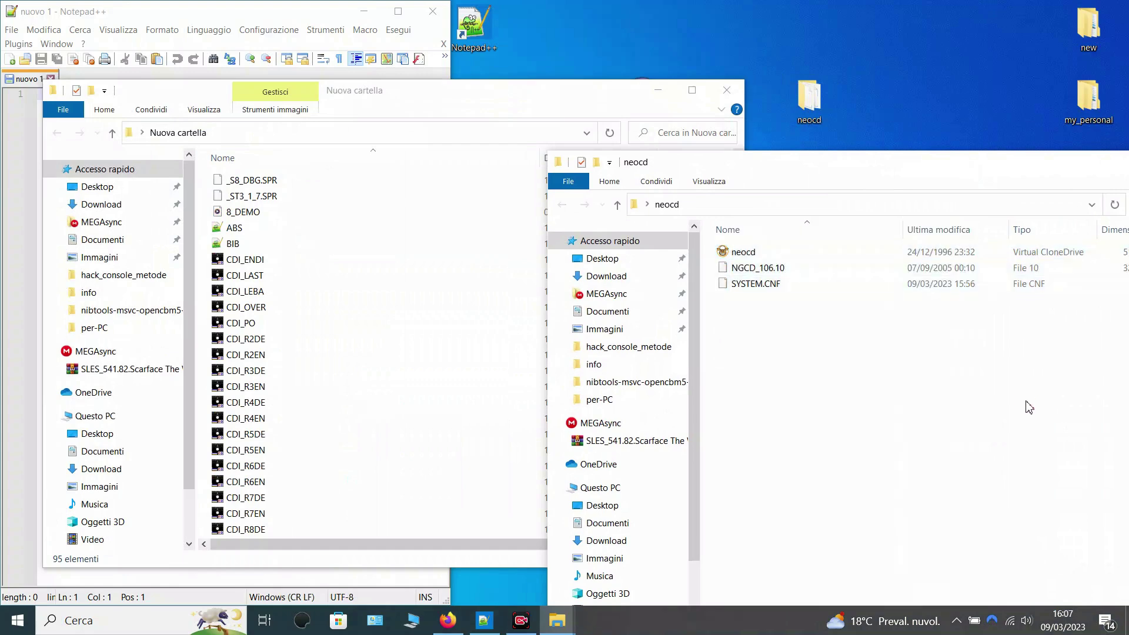
Minimize the Nuova cartella window and rename NGCD_106.10 in the neocd folder as NGCD_106.11, accepting the extension change.
left_click(658, 96)
left_click(789, 270)
left_click(790, 269)
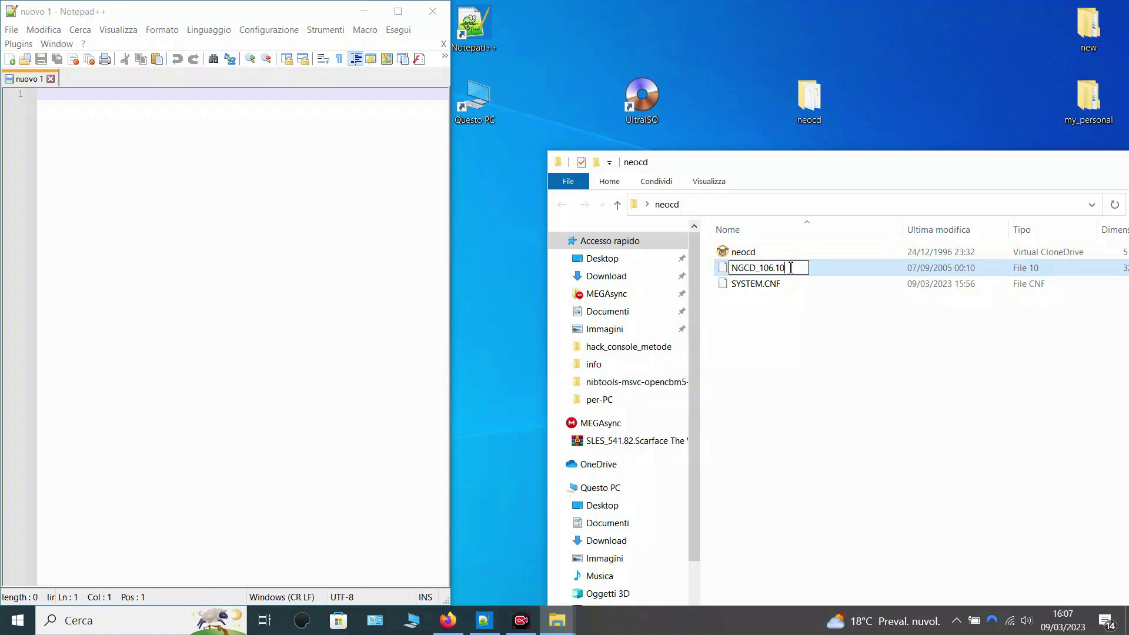
key("Return")
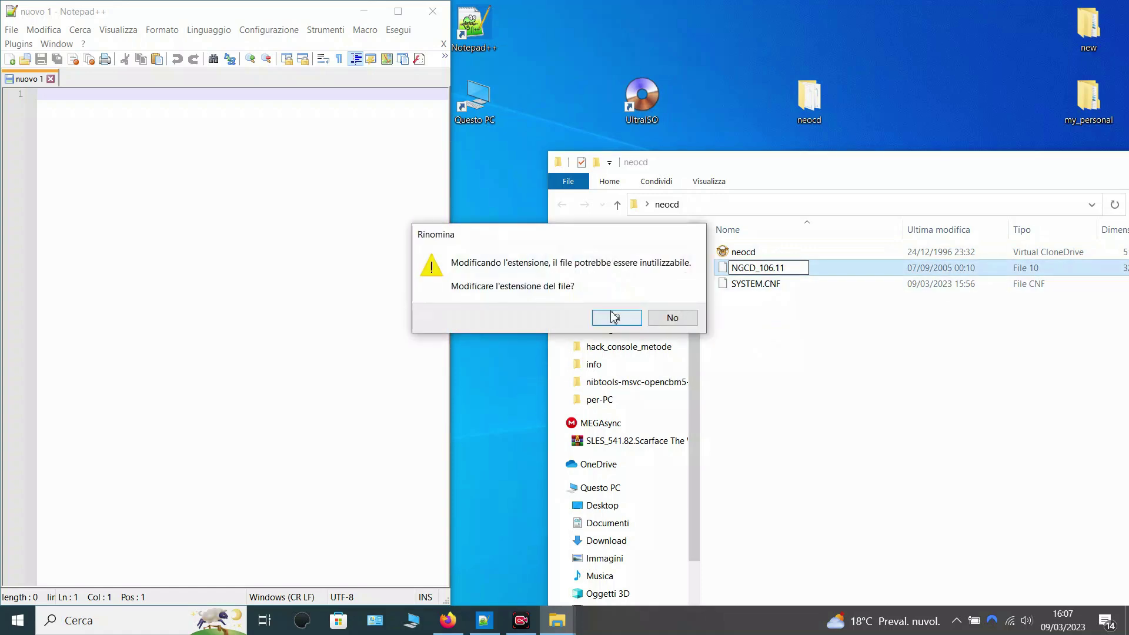
left_click(616, 318)
Change the BOOT2 file name in the neocd folder's SYSTEM.CNF to NGCD_106.11, then save and close the file.
key("Down")
key("Return")
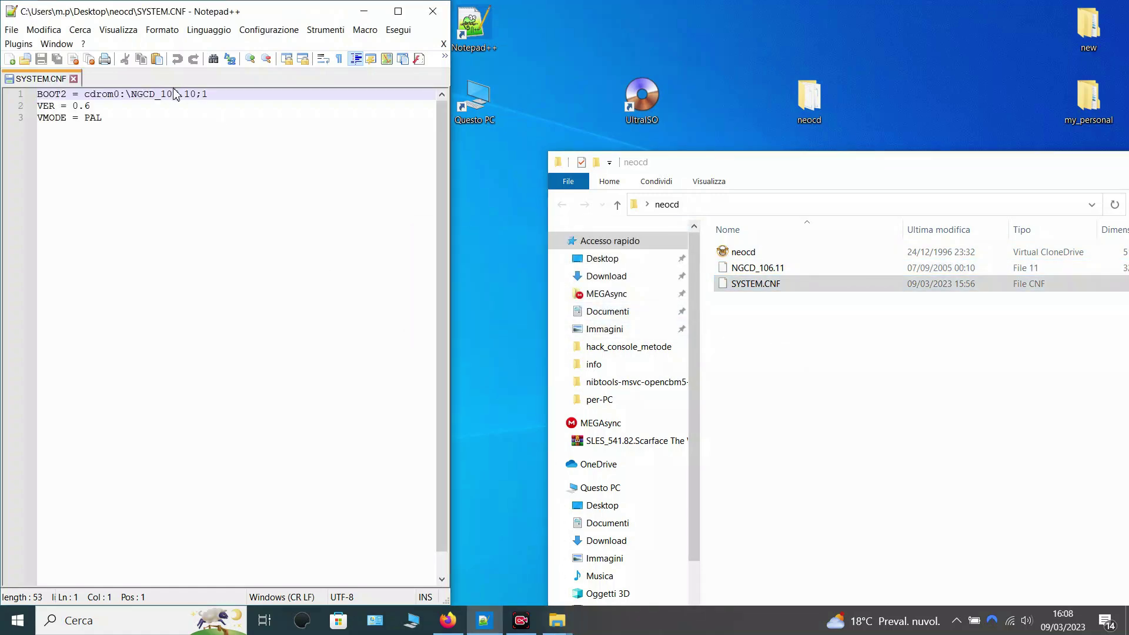
key("BackSpace")
type("1")
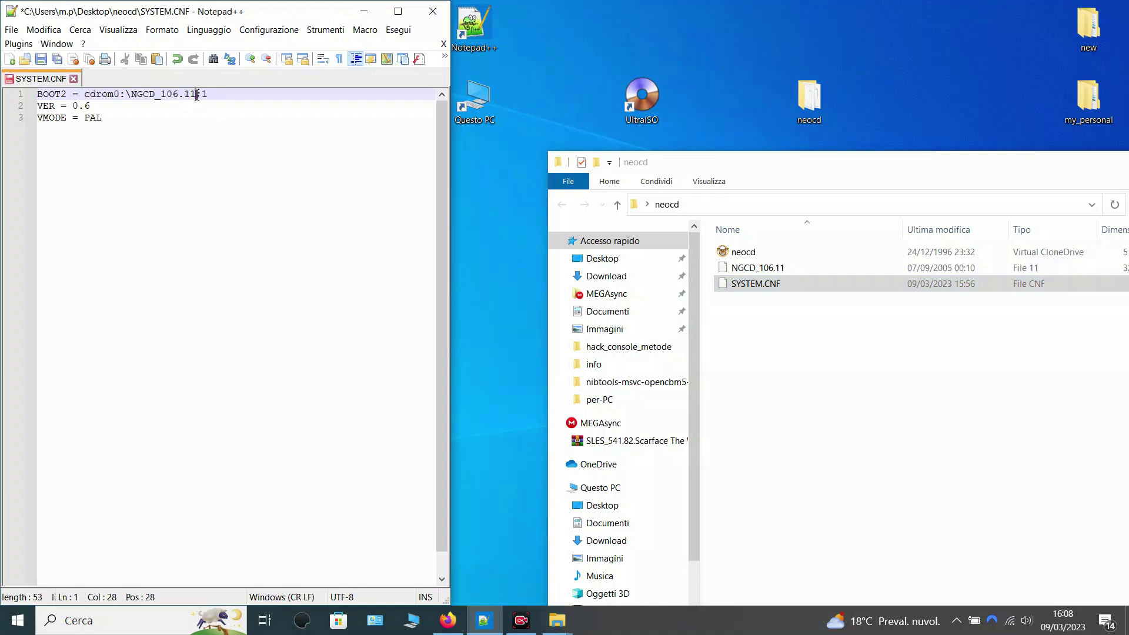
left_click(42, 59)
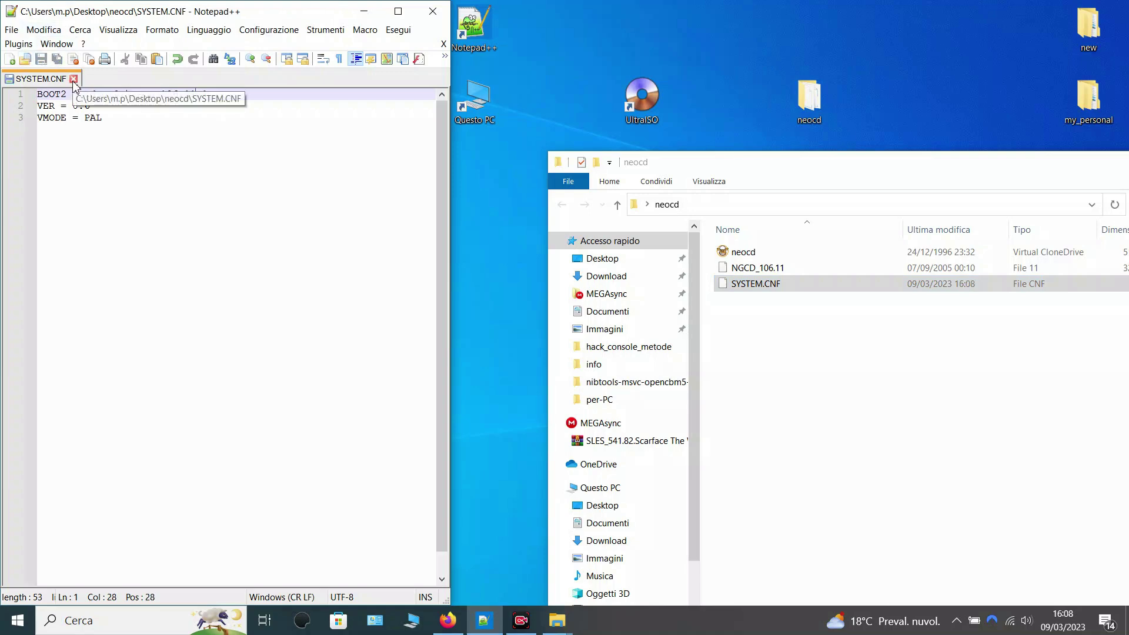
left_click(73, 79)
Copy neocd, NGCD_106.11 and SYSTEM.CNF from the neocd folder into Nuova cartella, and close both folder windows.
left_click_drag(818, 329, 726, 252)
right_click(726, 252)
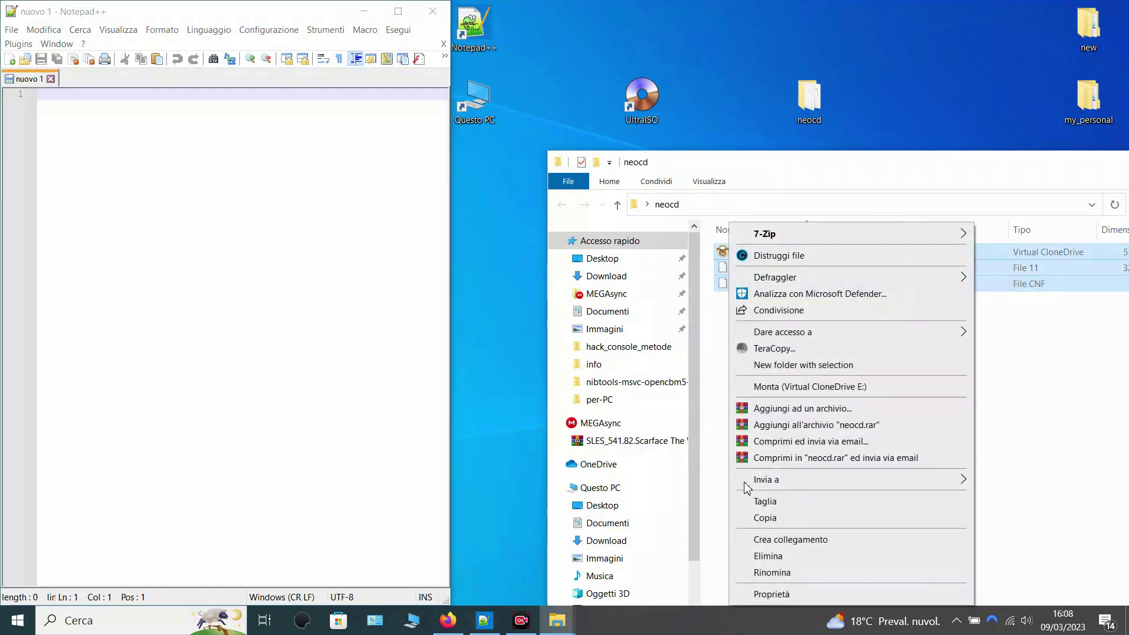
left_click(766, 519)
mouse_move(556, 619)
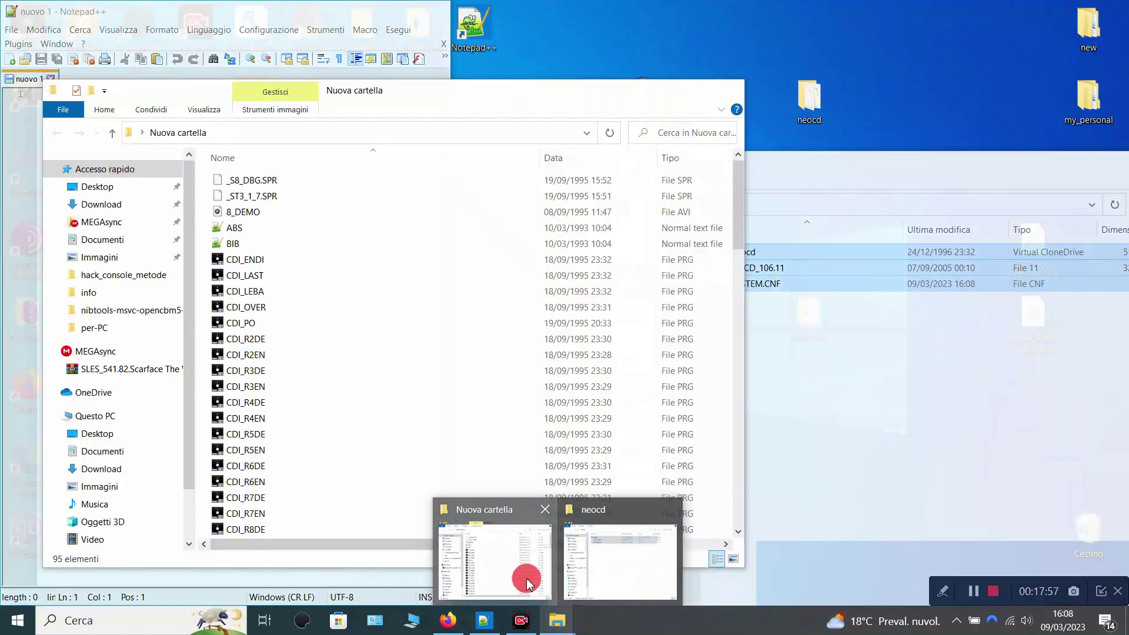
left_click(523, 575)
right_click(709, 317)
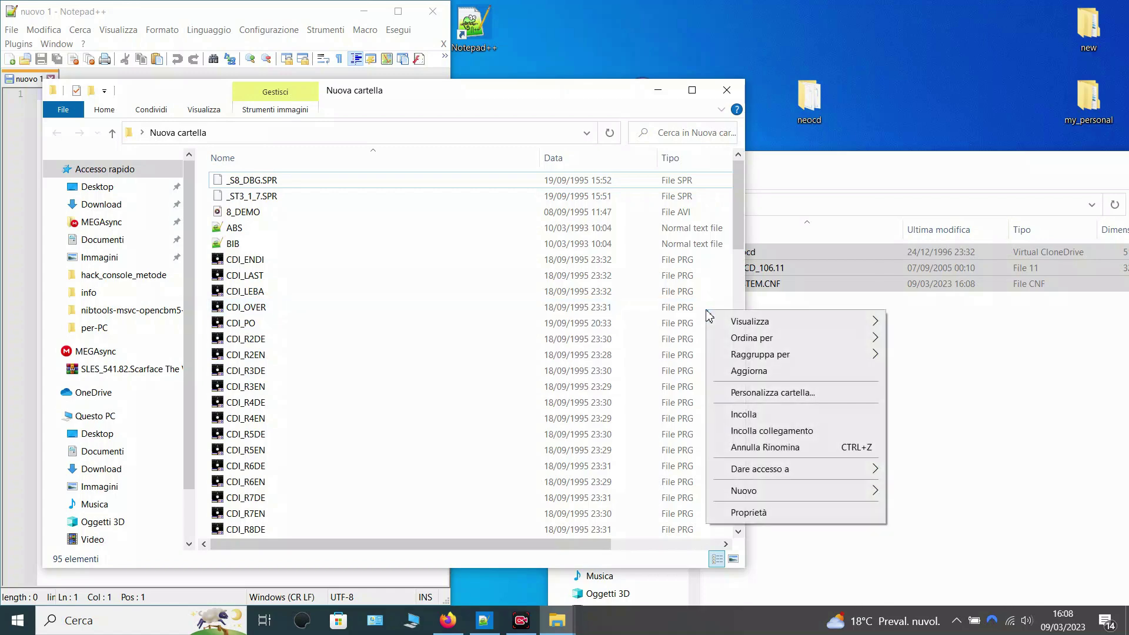
left_click(740, 411)
left_click_drag(737, 205, 735, 177)
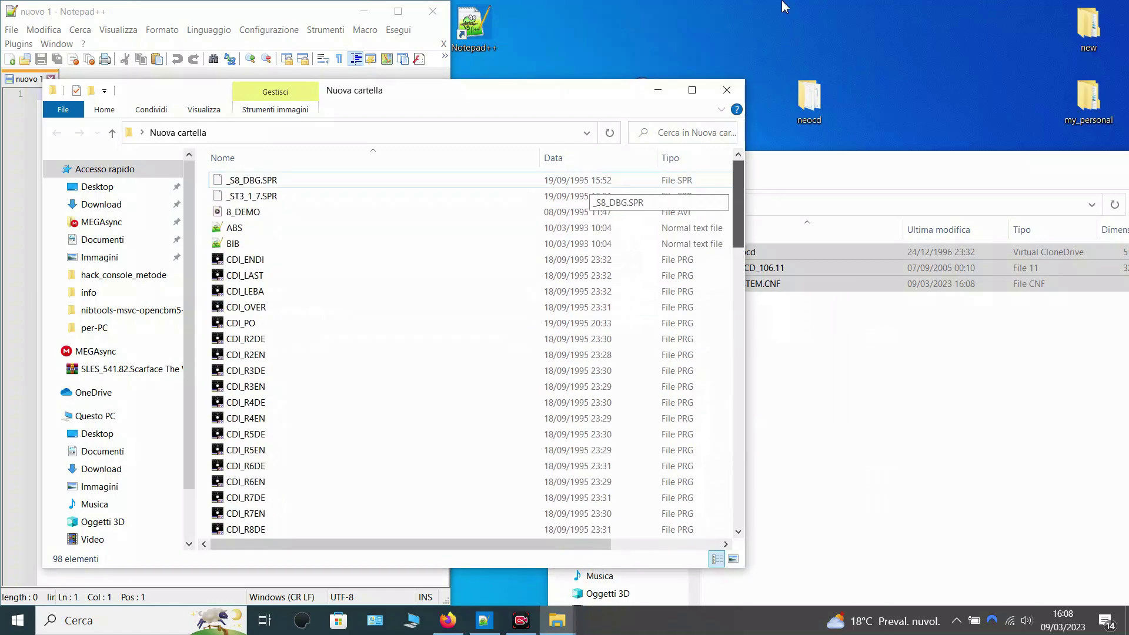
left_click(728, 93)
left_click_drag(807, 168, 593, 105)
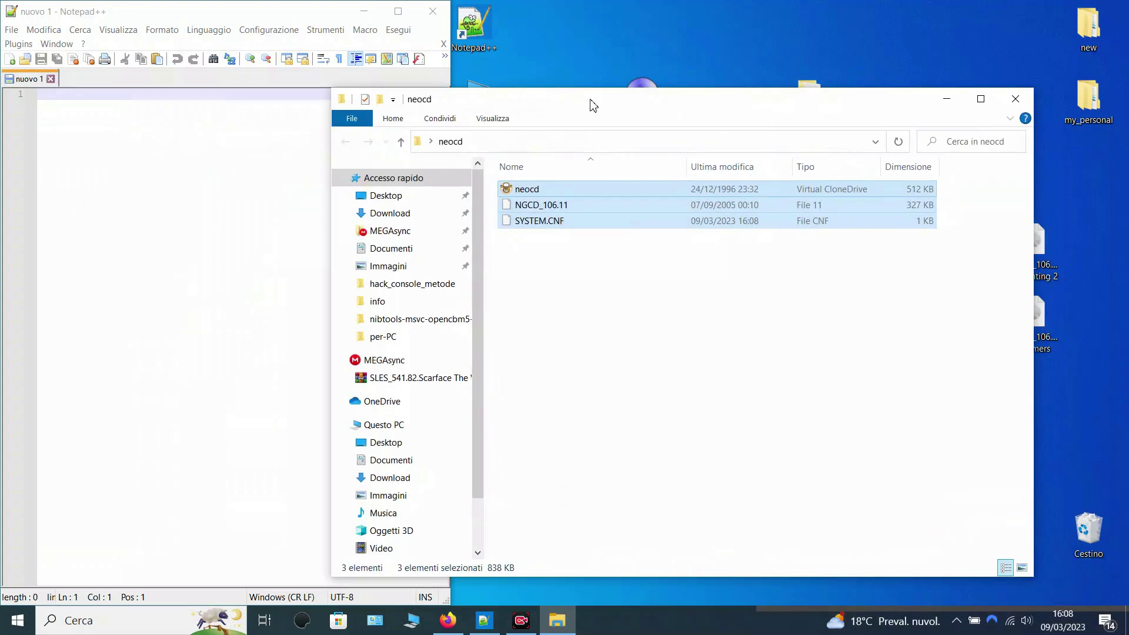
left_click(1024, 99)
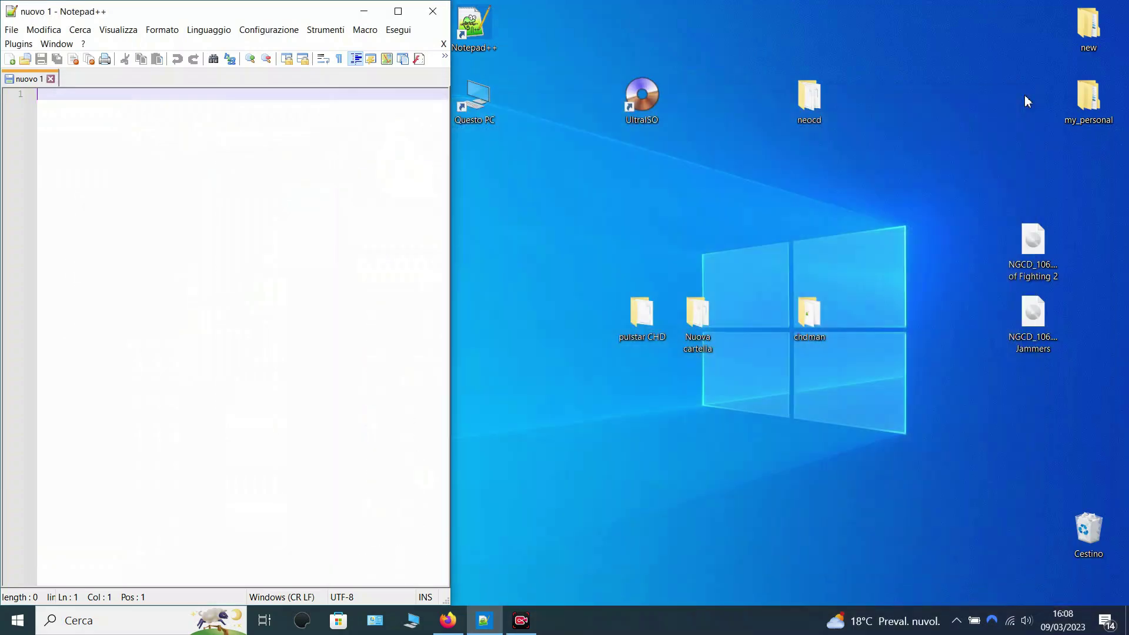
Open UltraISO and create a new PS2 DVD image from the SYSTEM.CNF file in the desktop's Nuova cartella.
double_click(658, 107)
left_click(23, 54)
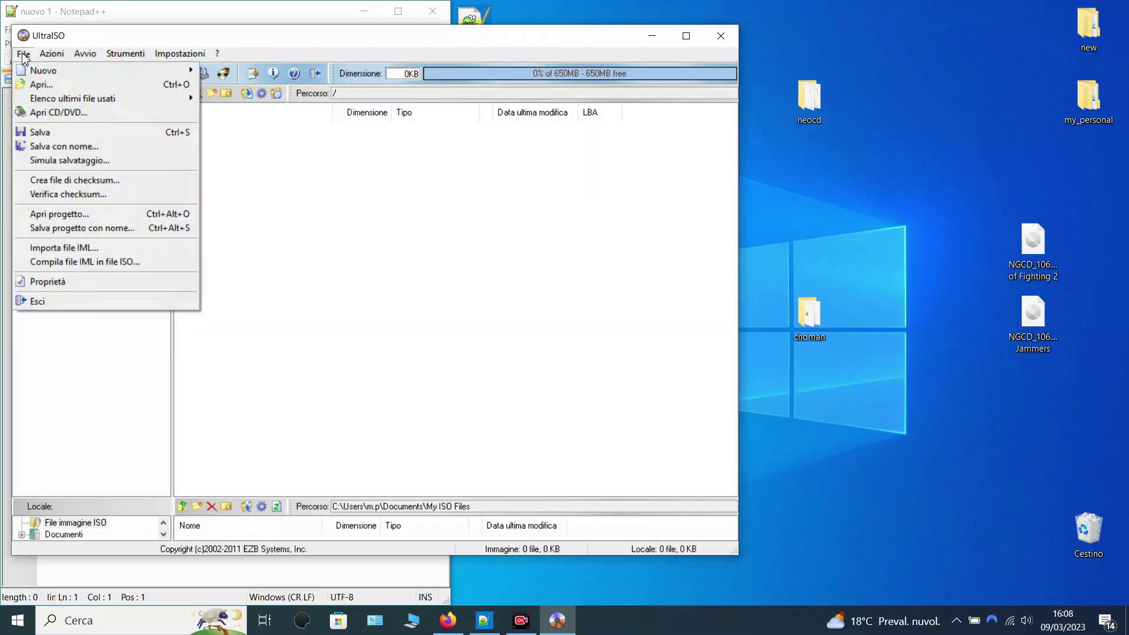
mouse_move(58, 71)
left_click(281, 166)
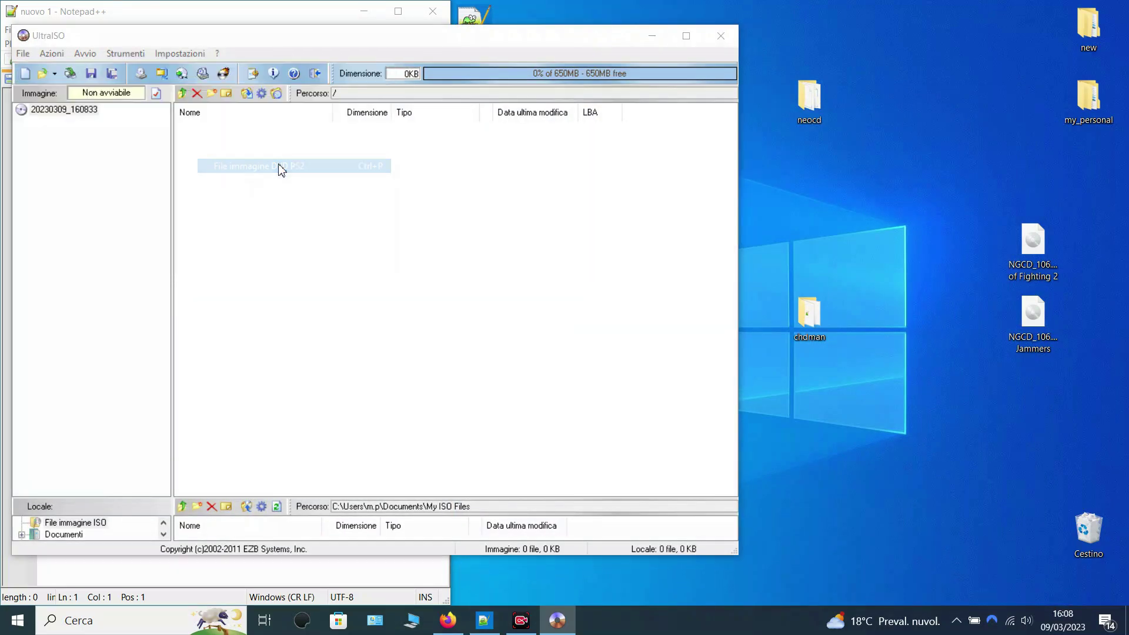
left_click(199, 100)
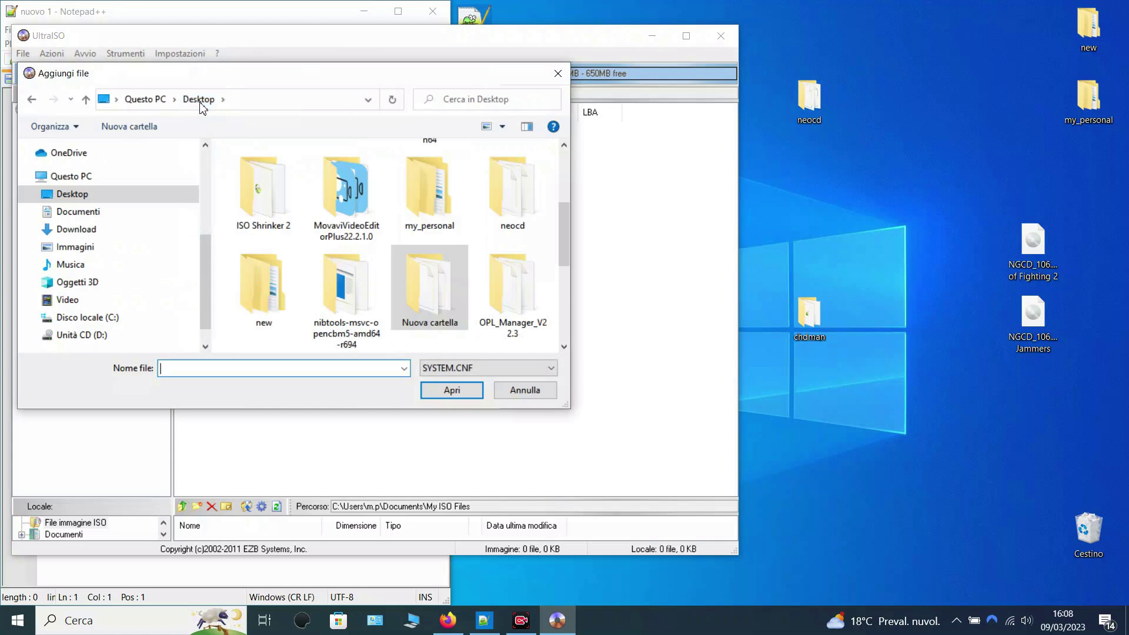
double_click(415, 286)
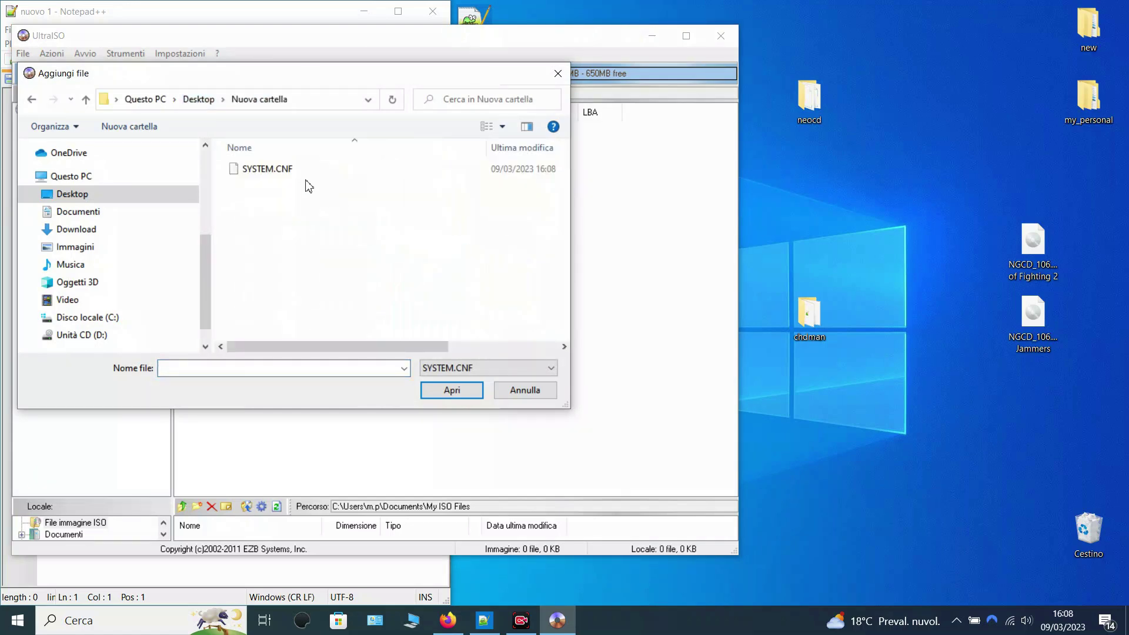
left_click(287, 175)
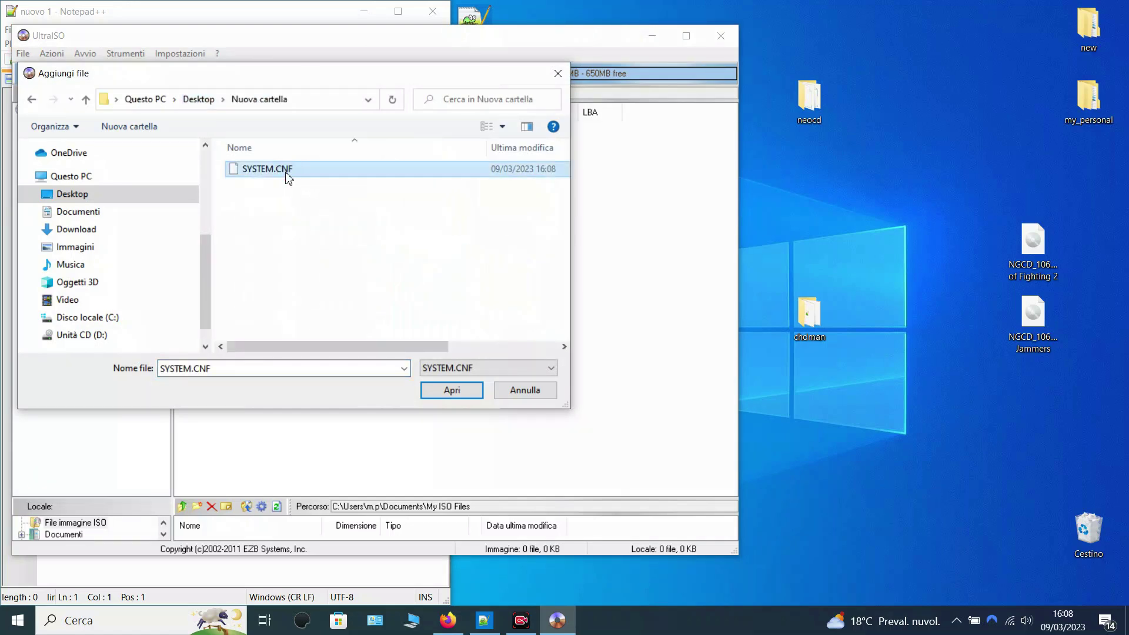
left_click(461, 391)
Copy the name of the NGCD_106.11 file from the image's file list.
left_click_drag(732, 150, 760, 233)
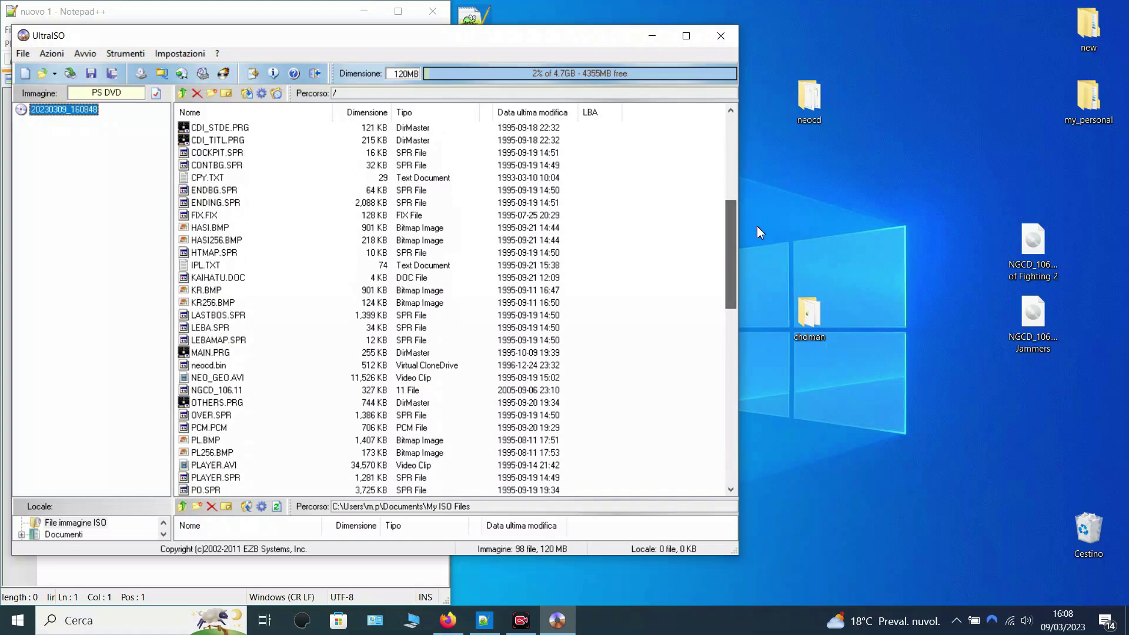
left_click(227, 393)
right_click(228, 393)
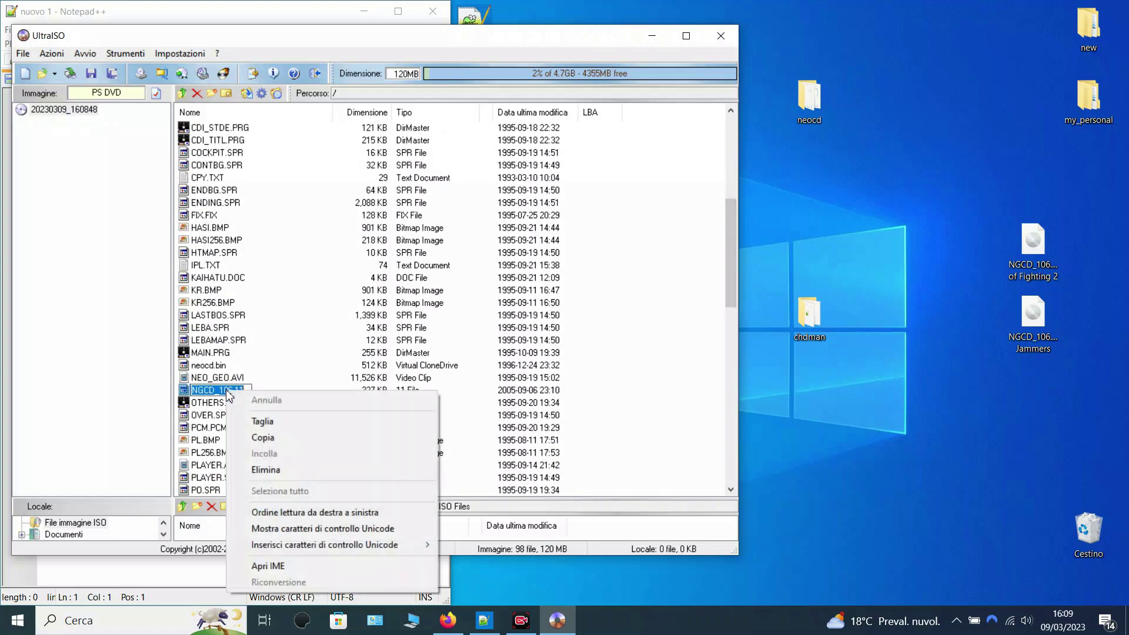
left_click(283, 439)
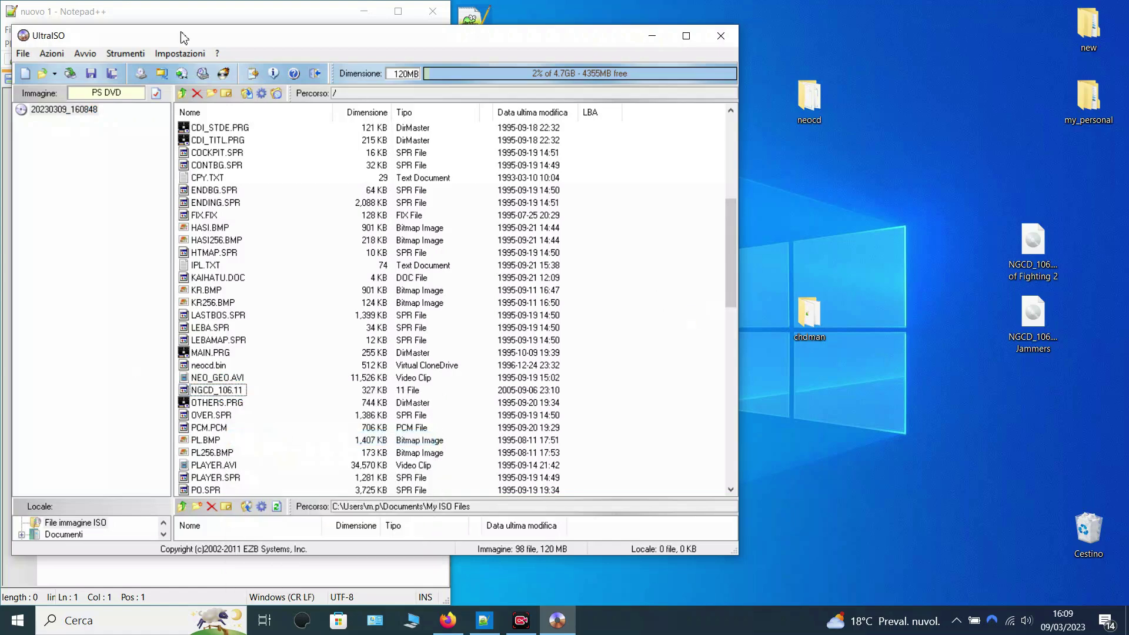
Save the new image to the desktop as an ISO file named NGCD_106.11.Pulstar.
left_click(22, 55)
left_click(41, 145)
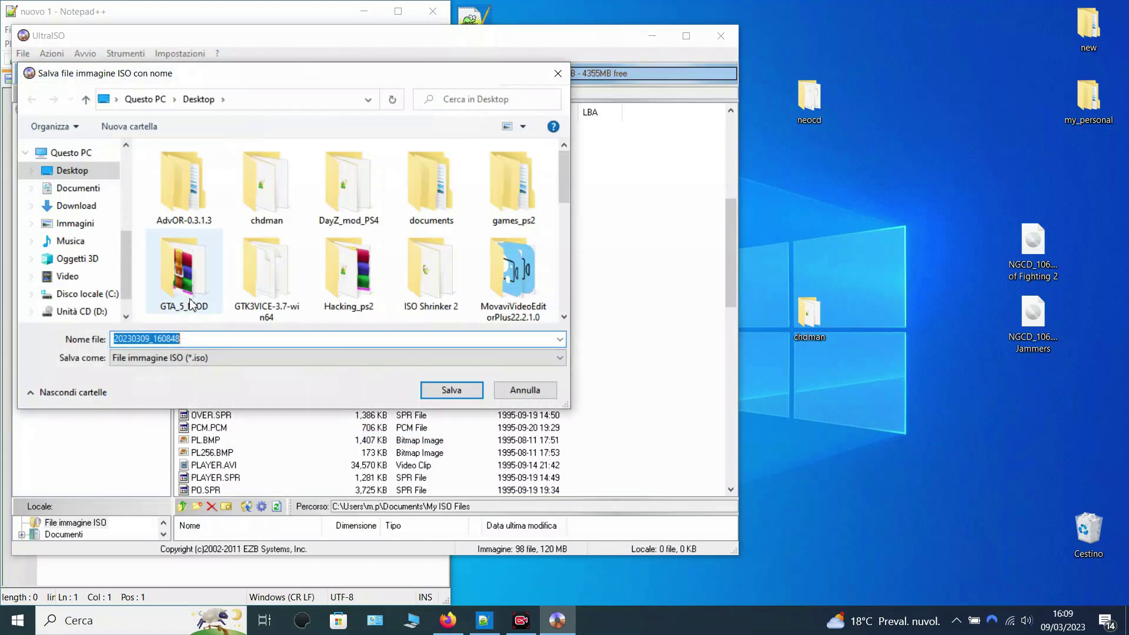
key("BackSpace")
right_click(191, 336)
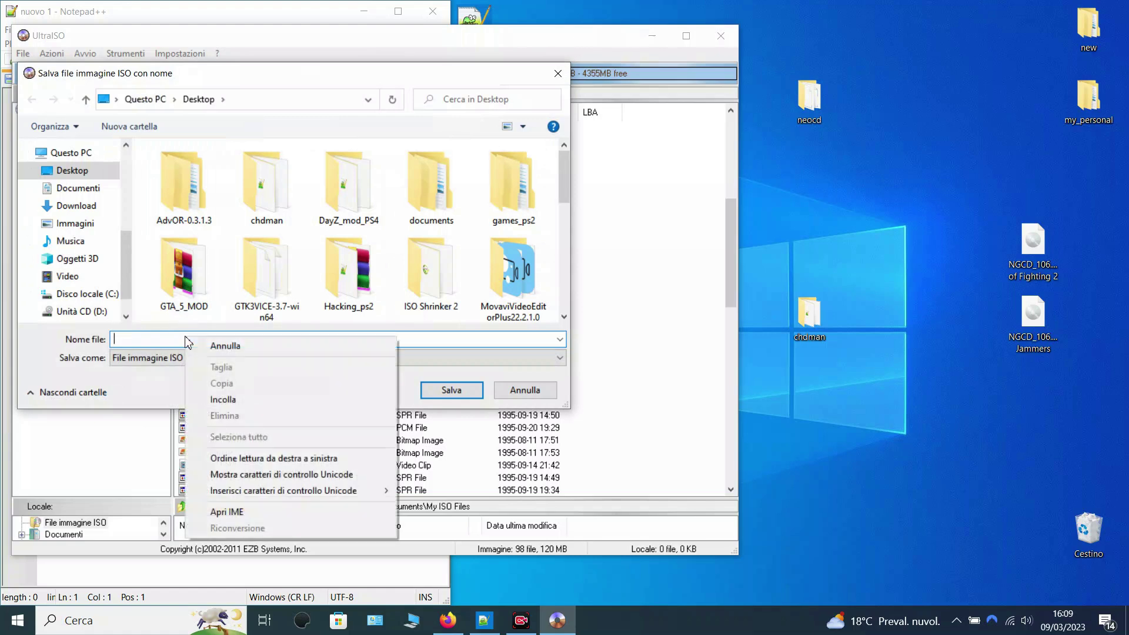
left_click(223, 399)
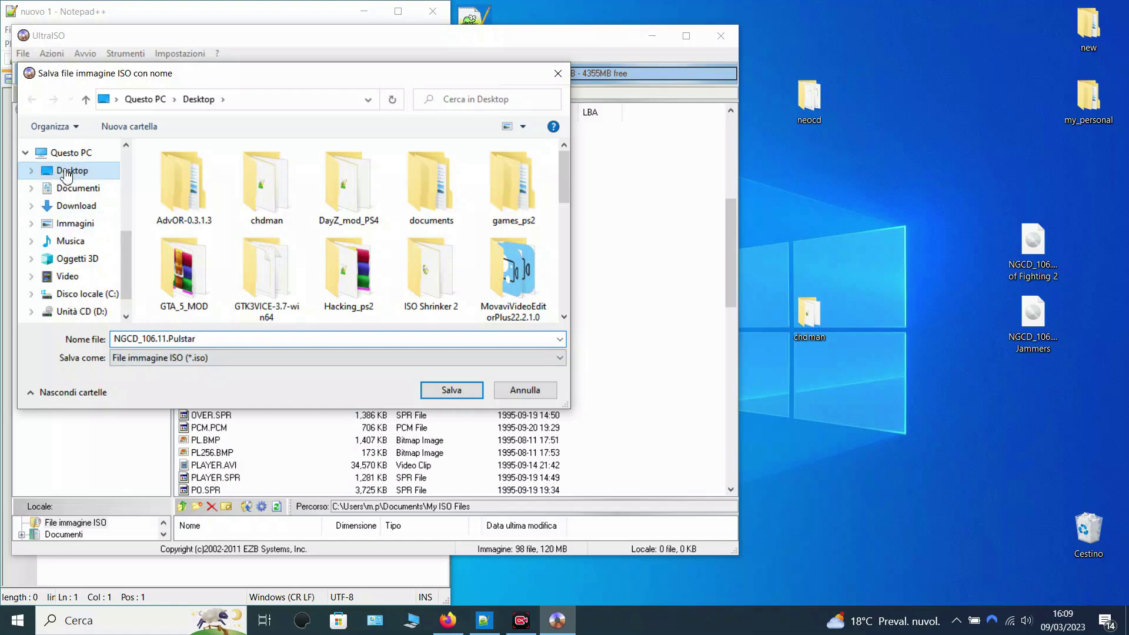
left_click(452, 391)
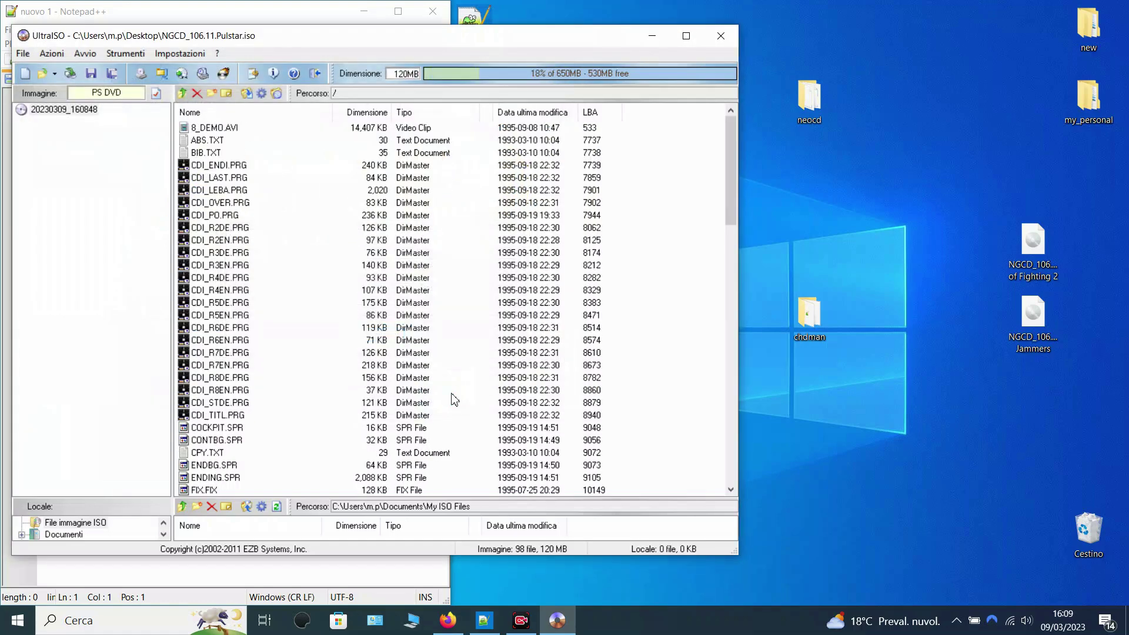
Close UltraISO and move the Pulstar ISO below the other two game ISOs on the desktop.
left_click(729, 37)
left_click_drag(478, 183, 1035, 414)
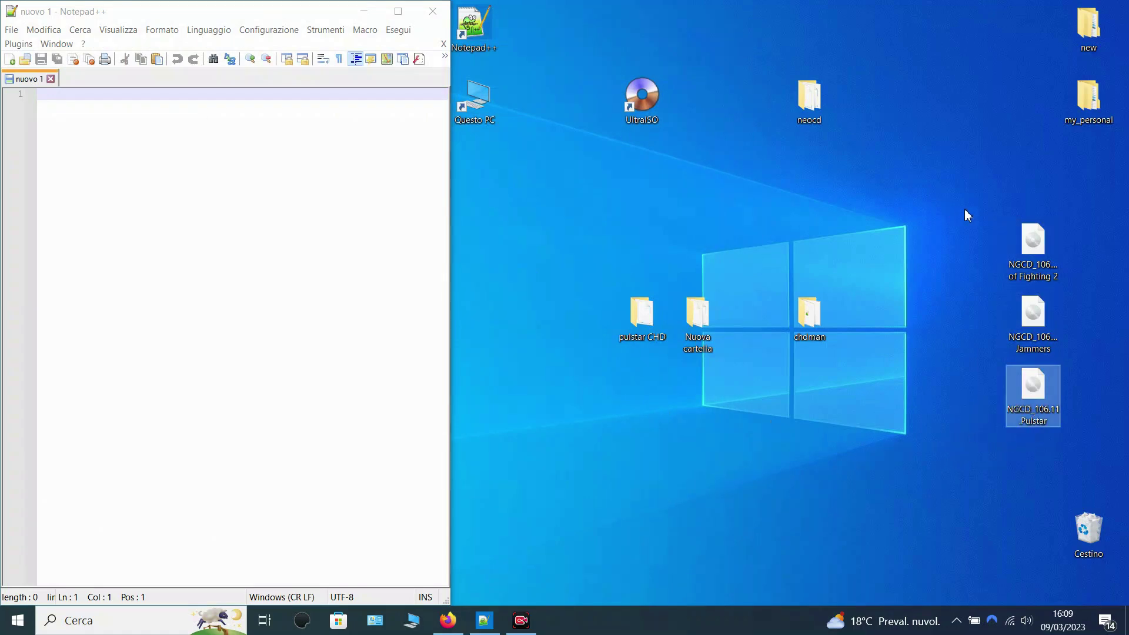
left_click(1034, 244)
left_click(1034, 315)
left_click(1032, 394)
left_click(938, 412)
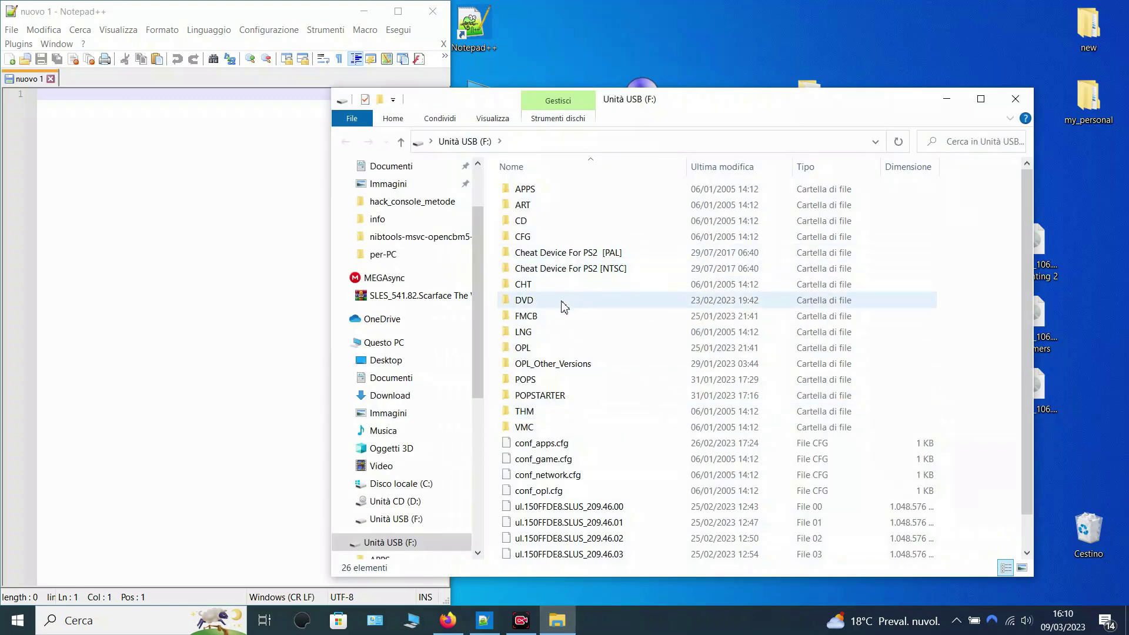
Open the DVD folder on the USB drive (F:) and copy the three NGCD game ISOs from the desktop into it.
double_click(559, 301)
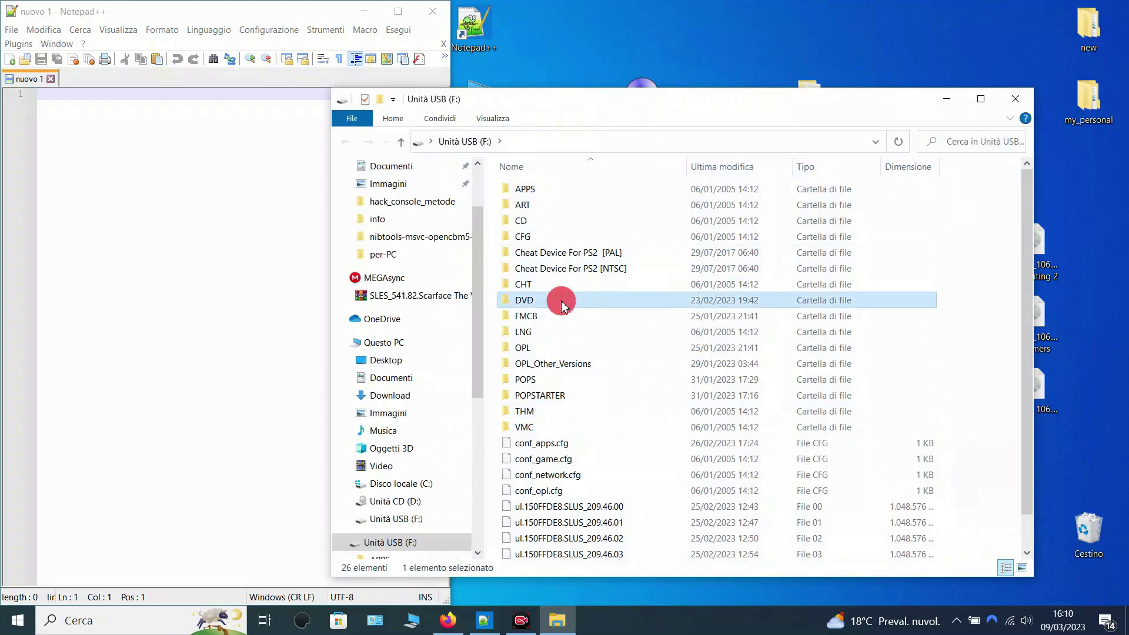
left_click_drag(749, 94, 426, 64)
left_click_drag(1036, 478, 492, 269)
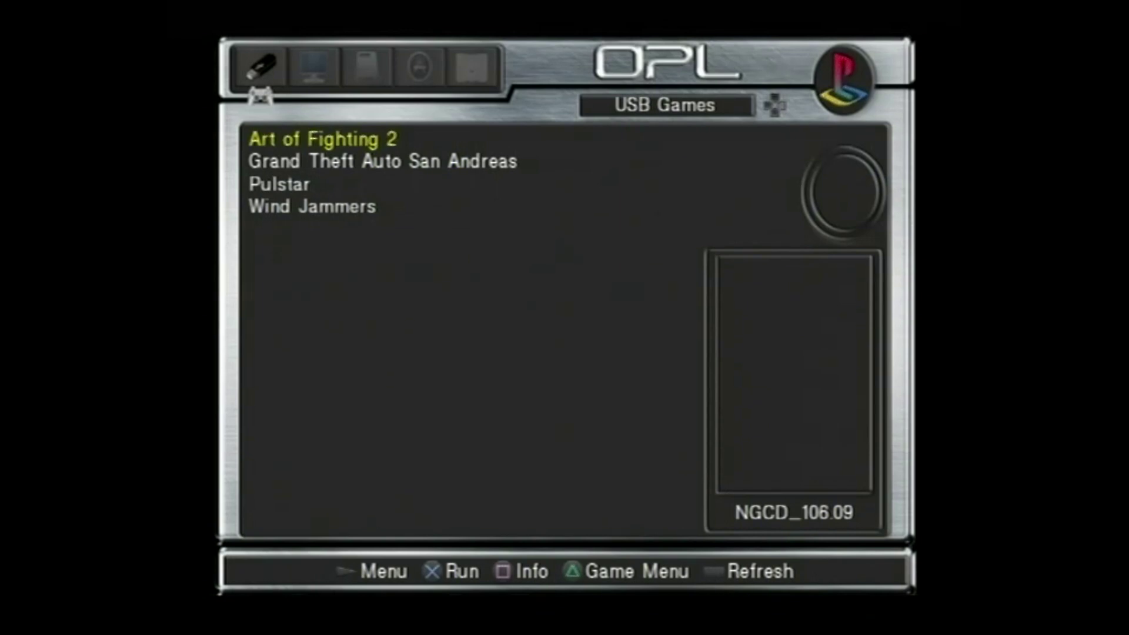
Switch to OPL, run Art of Fighting 2 from the USB games list and start a game at Normal level.
key("Return")
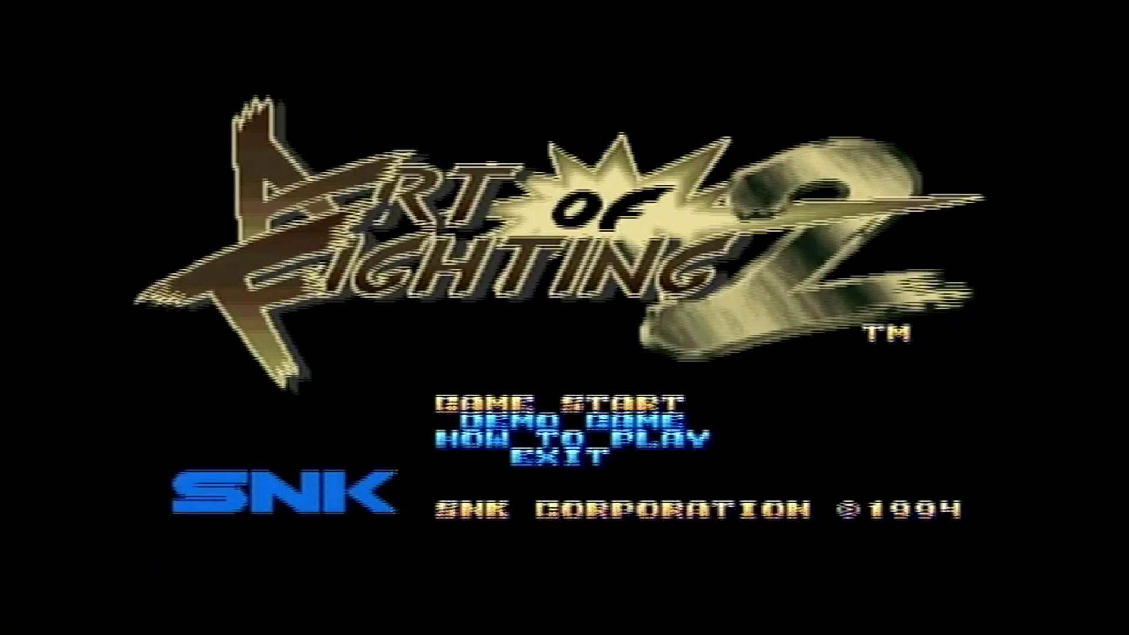
key("Return")
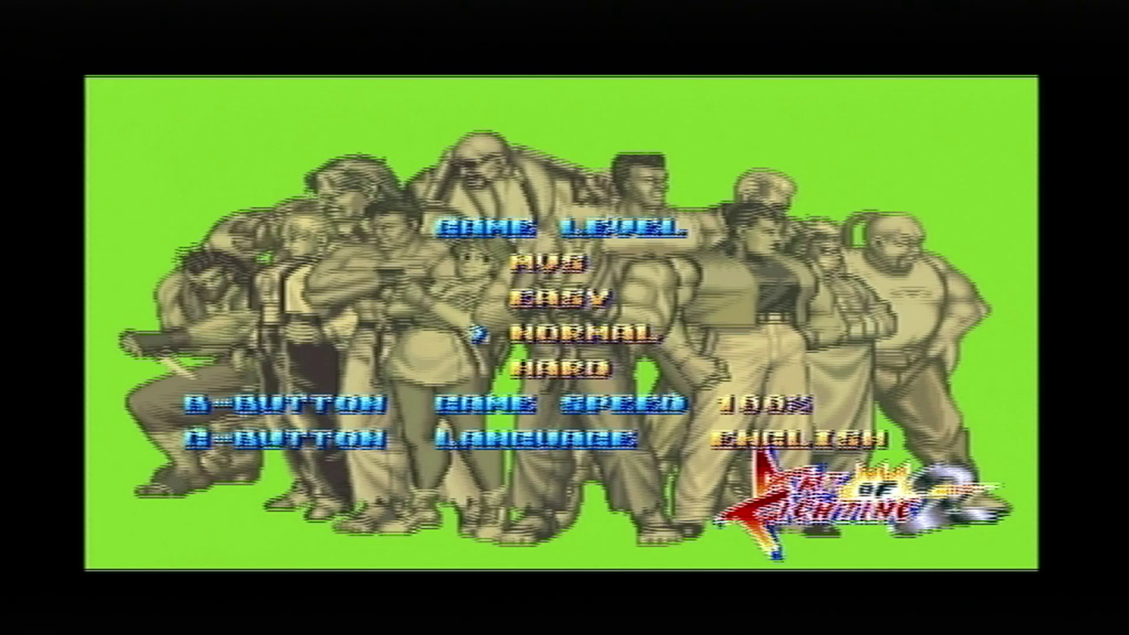
key("Return")
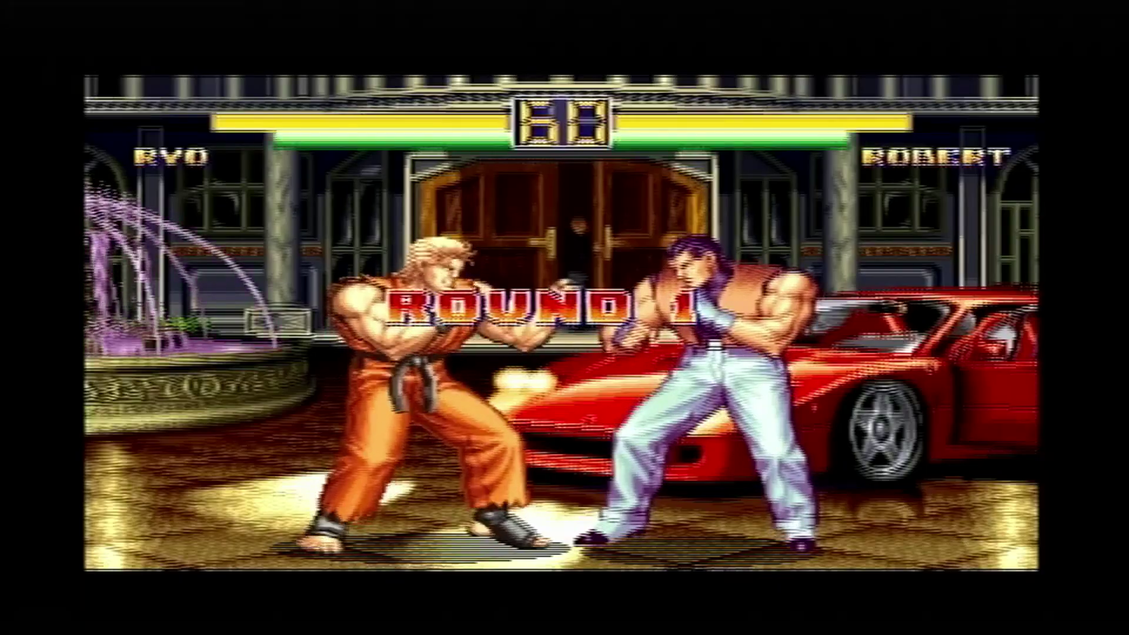
key("Left")
key("Up")
key("Right")
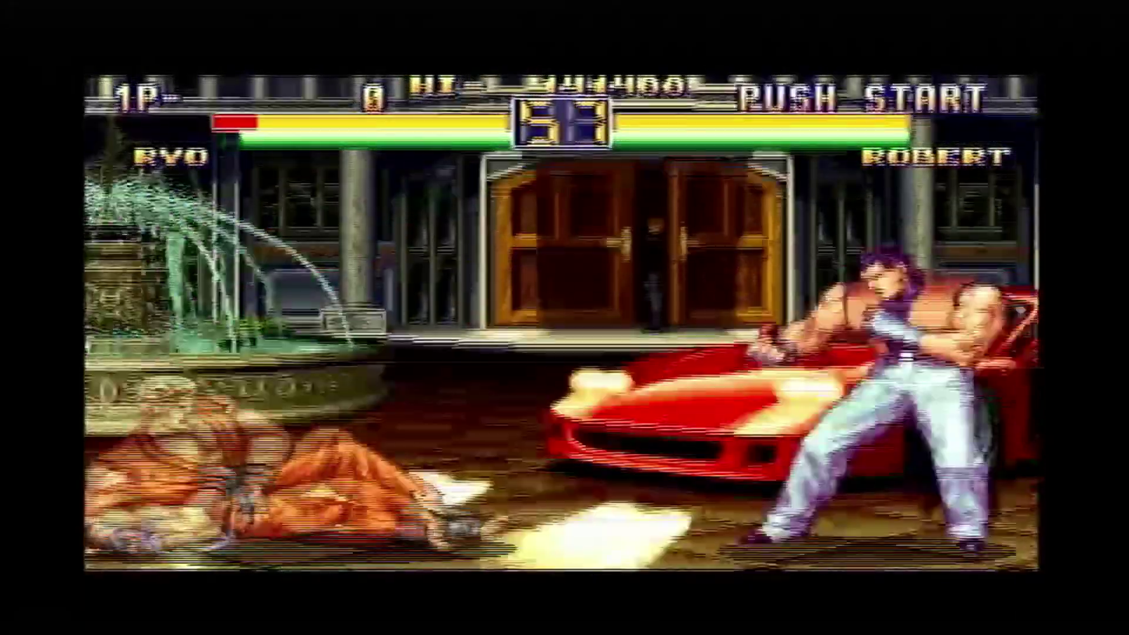
key("a")
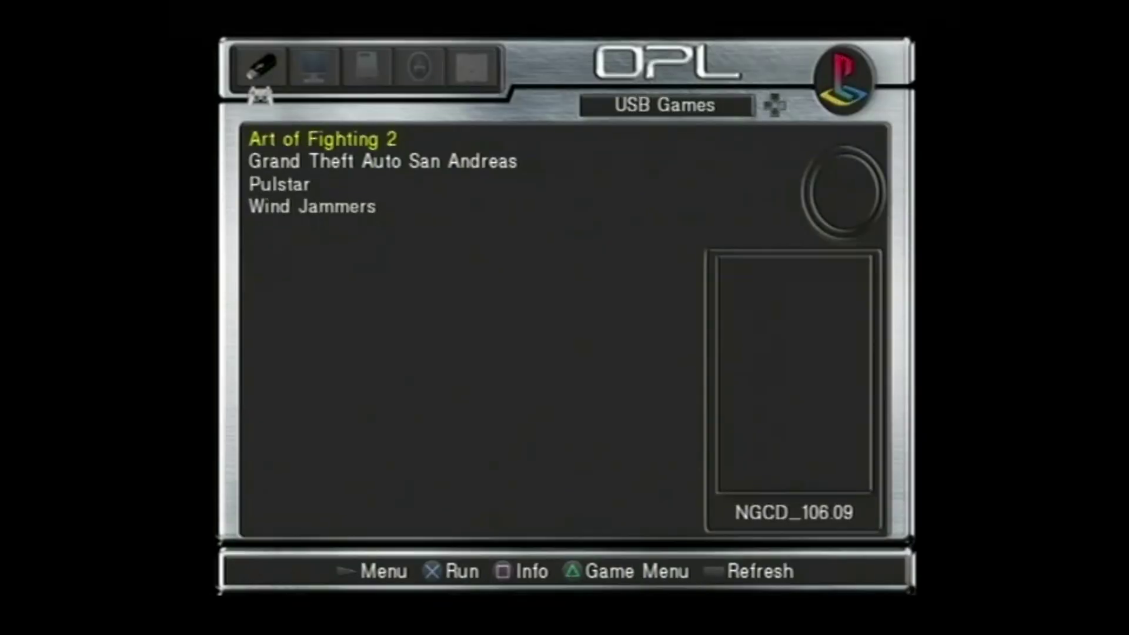
Run Wind Jammers from the USB games list in OPL.
key("Down")
key("Down")
key("Down")
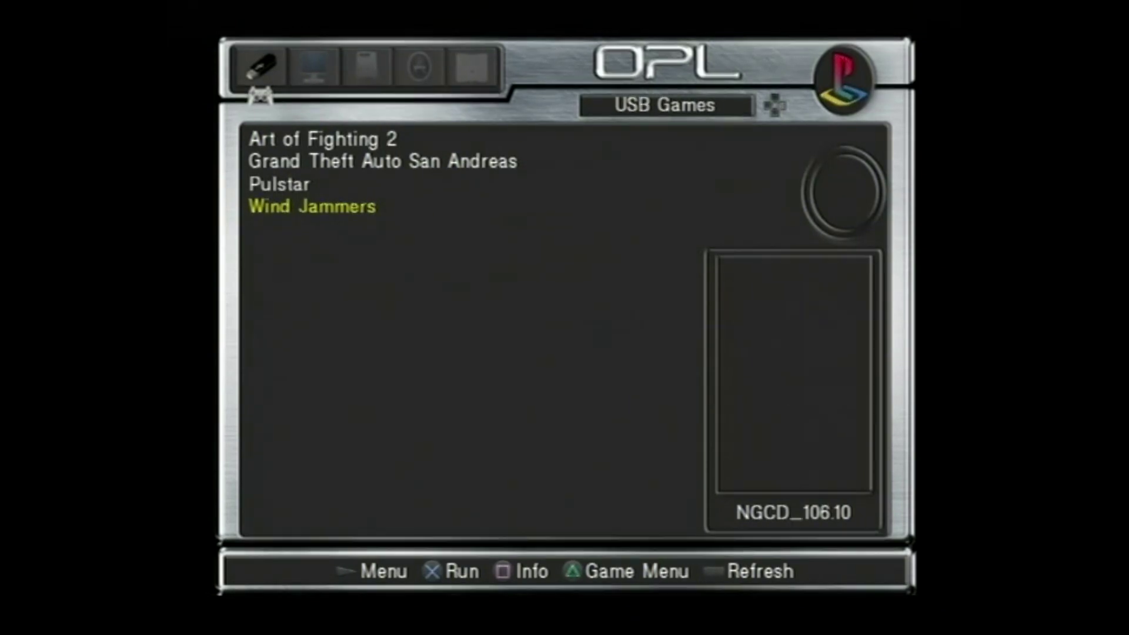
key("Return")
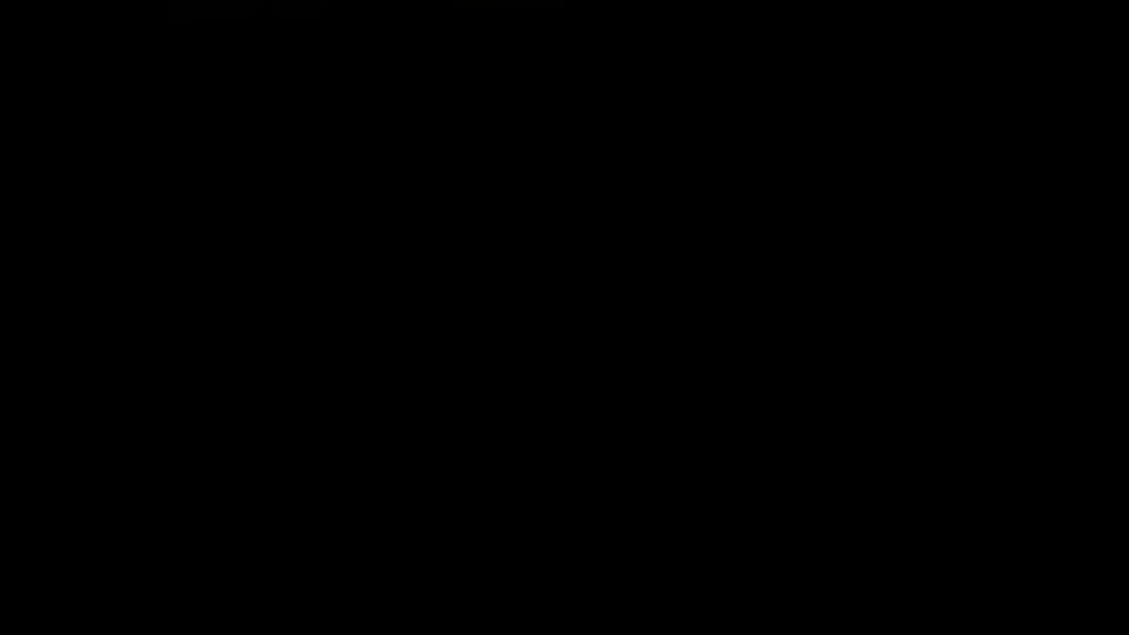